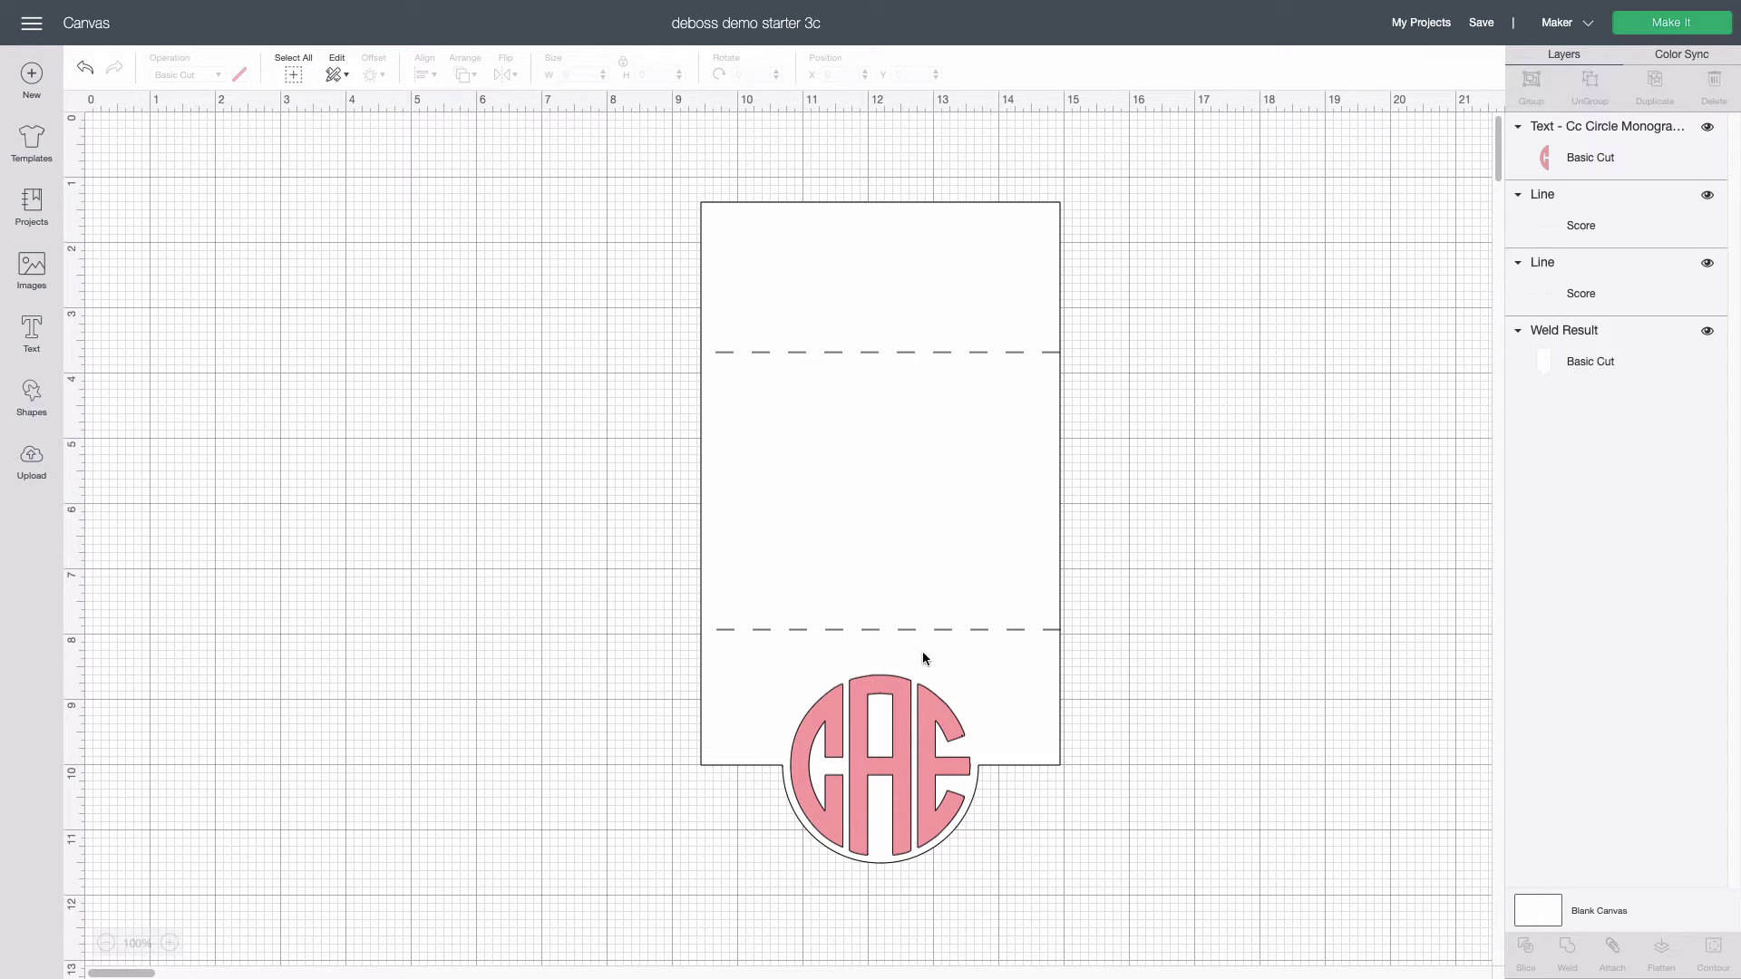
Add a 0.02 in offset outline around the CAE monogram.
left_click(894, 682)
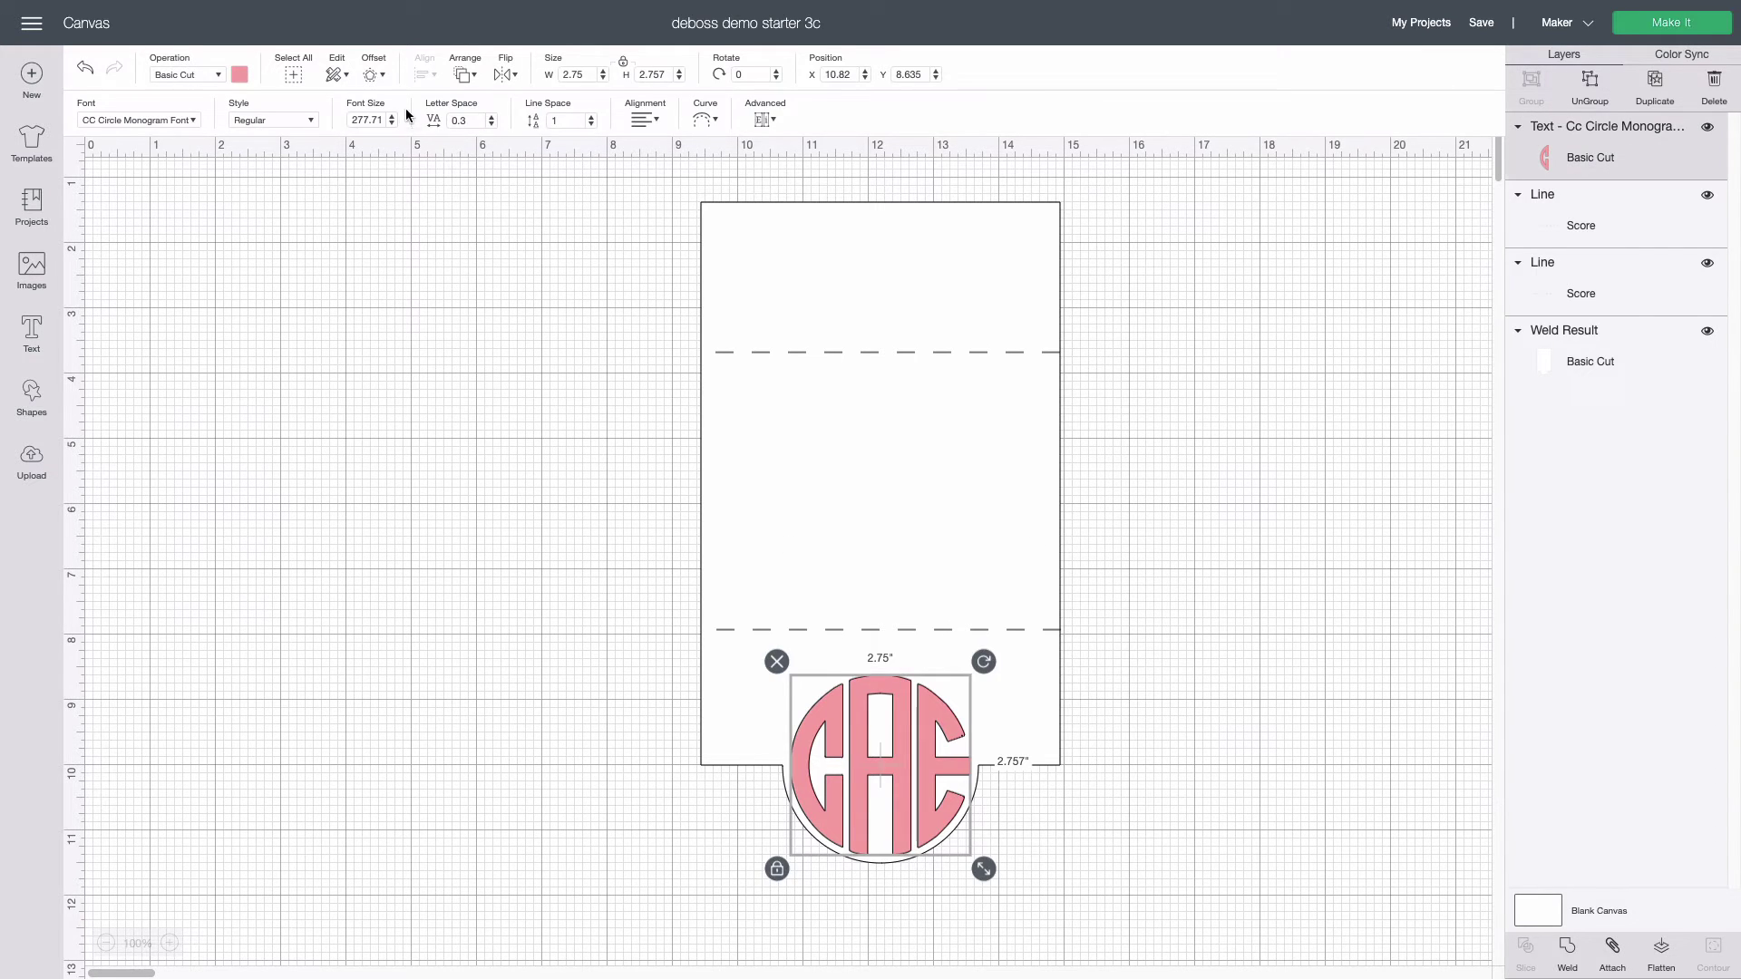
left_click(381, 76)
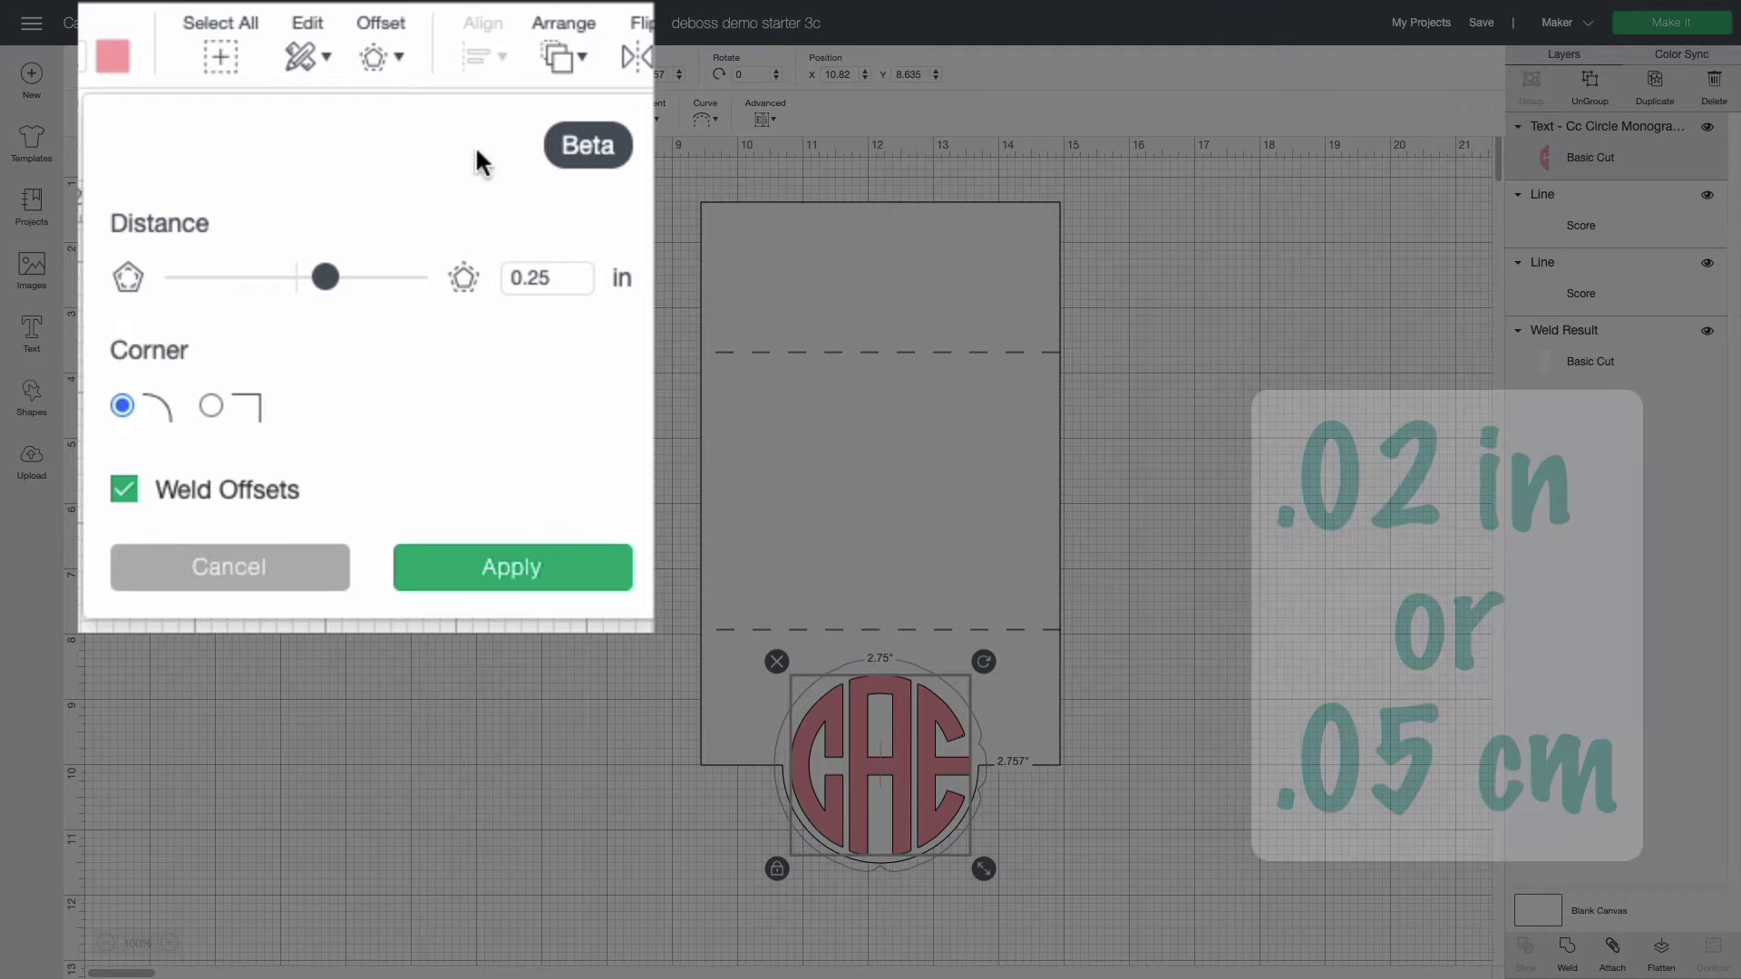
left_click(563, 278)
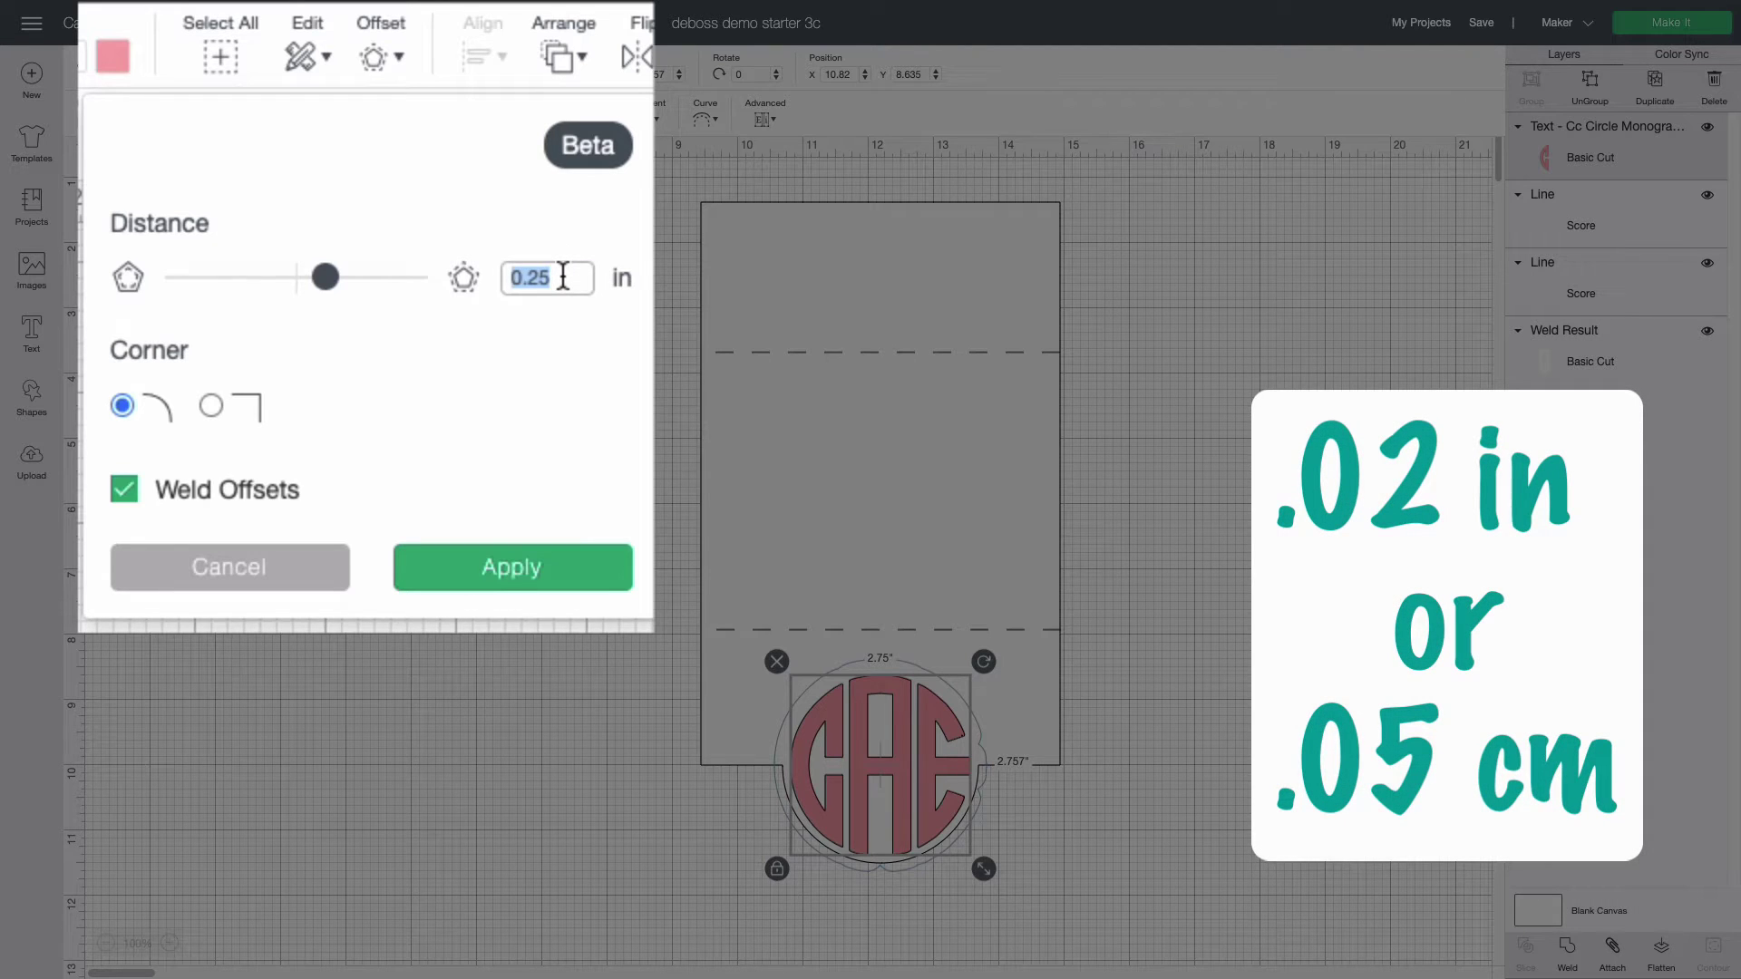
key("BackSpace")
type(".")
type(".02")
left_click(474, 567)
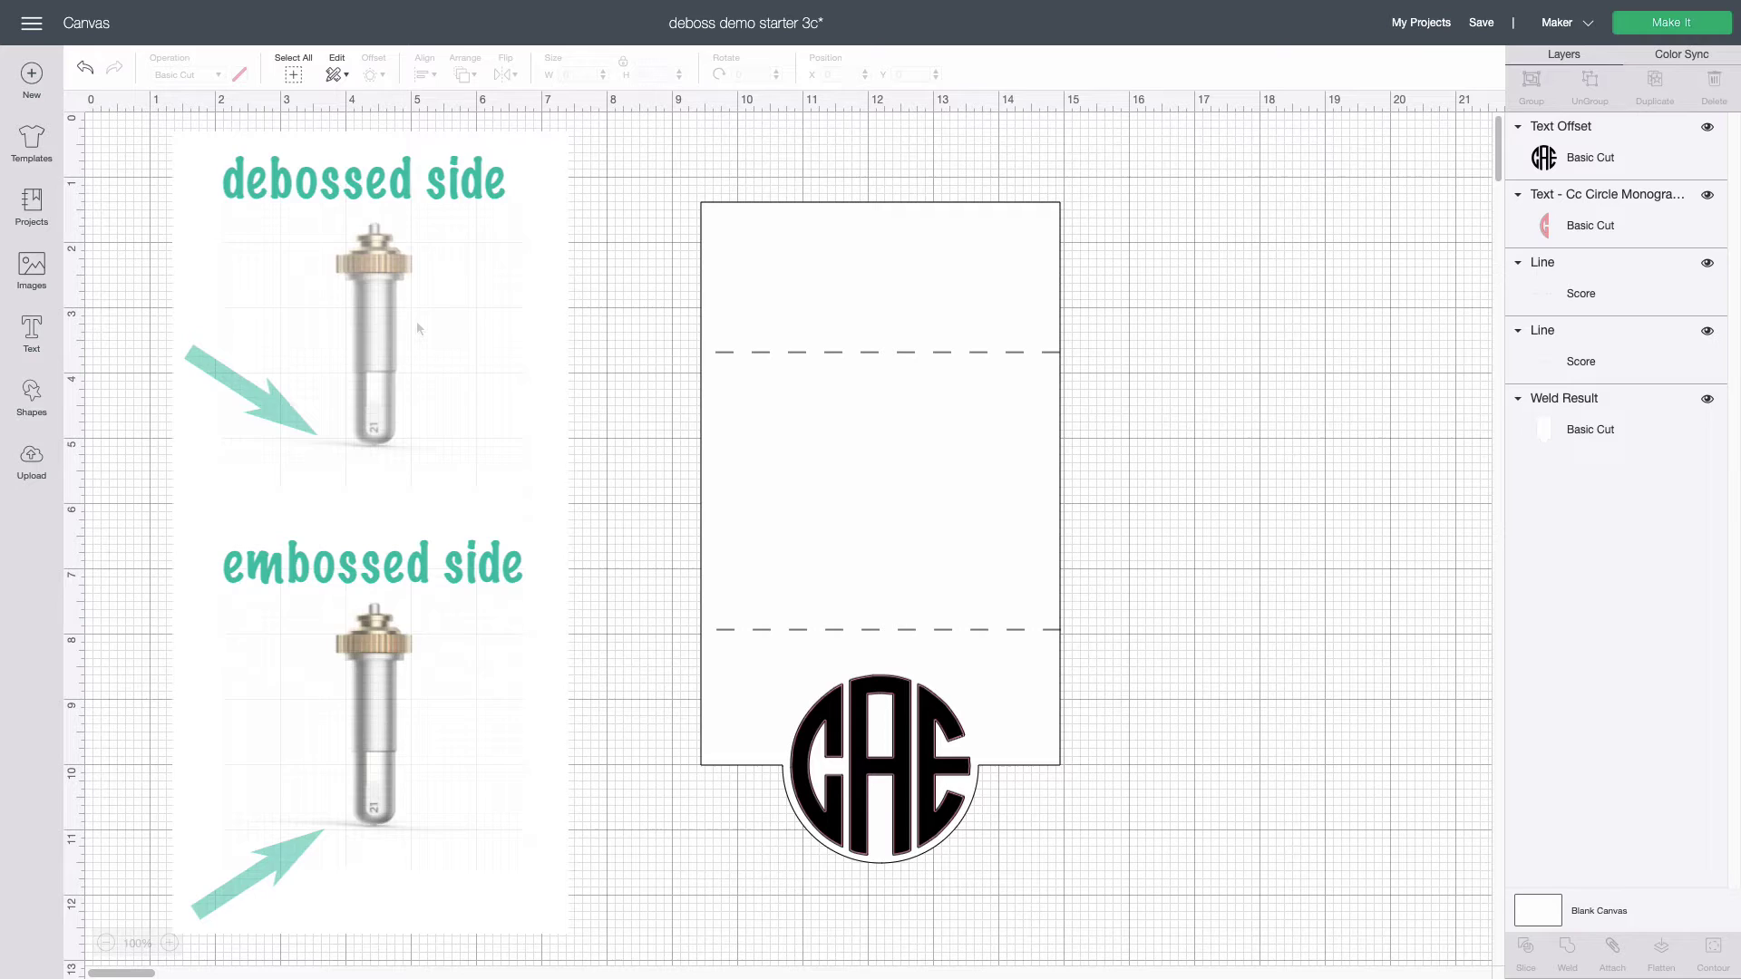
Select the entire card design and flip it horizontally.
left_click_drag(627, 155, 1173, 923)
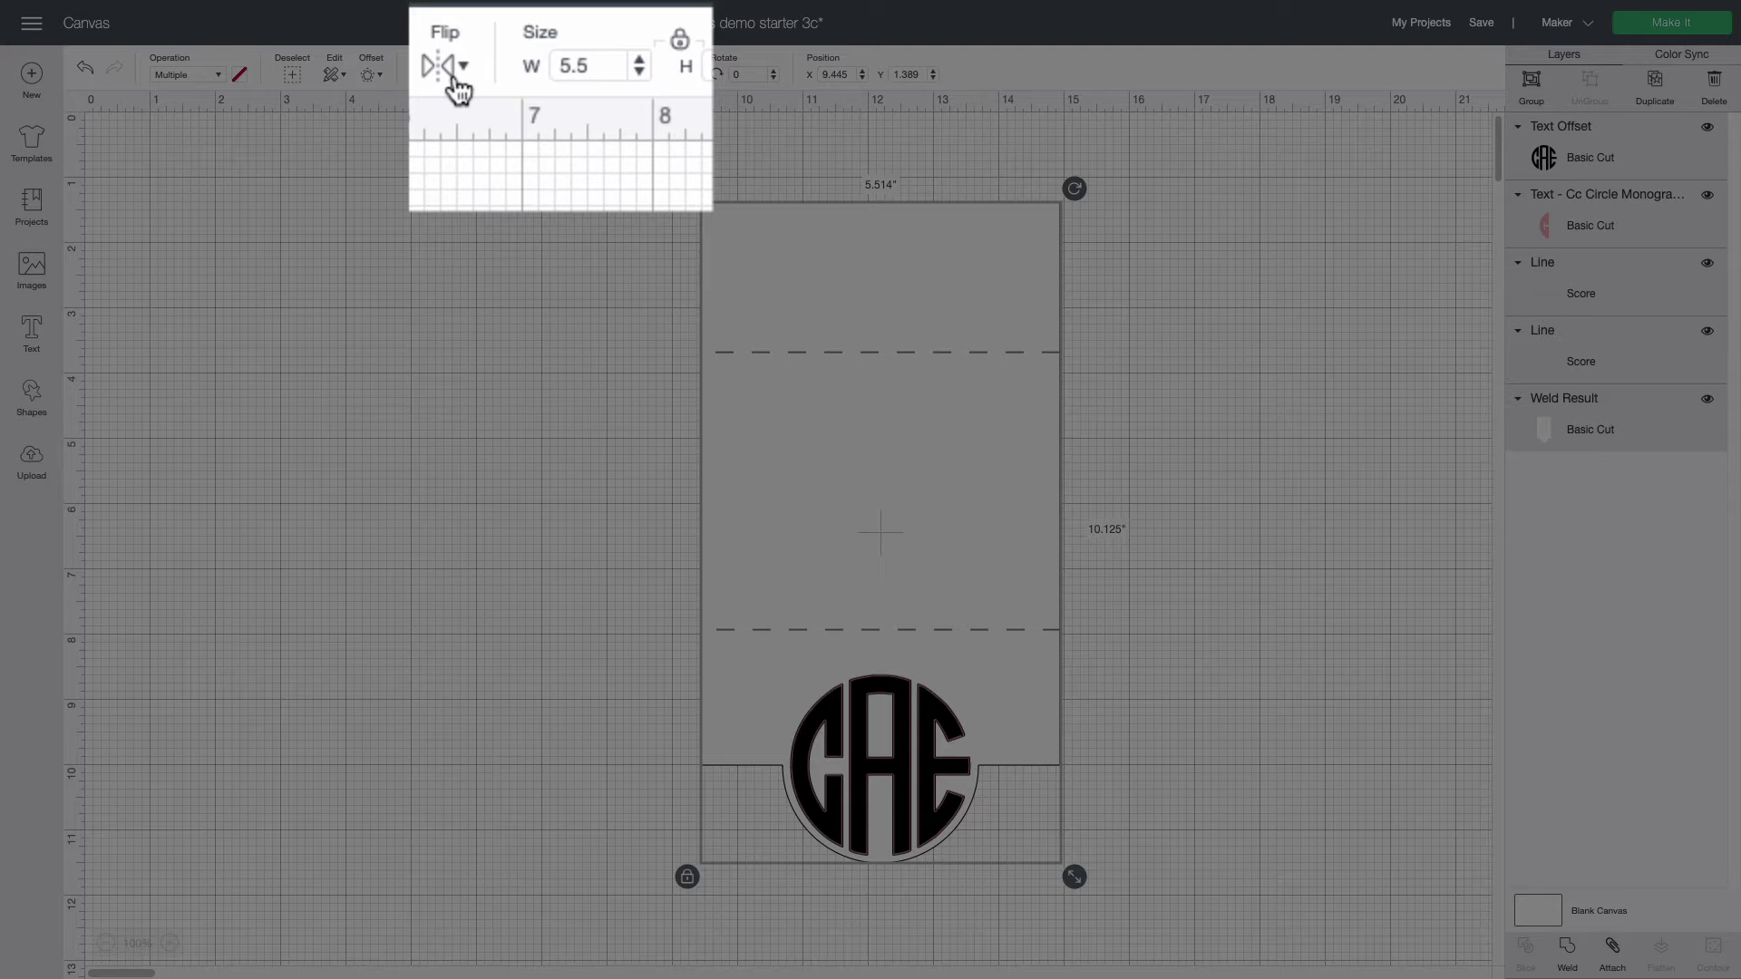
left_click(453, 76)
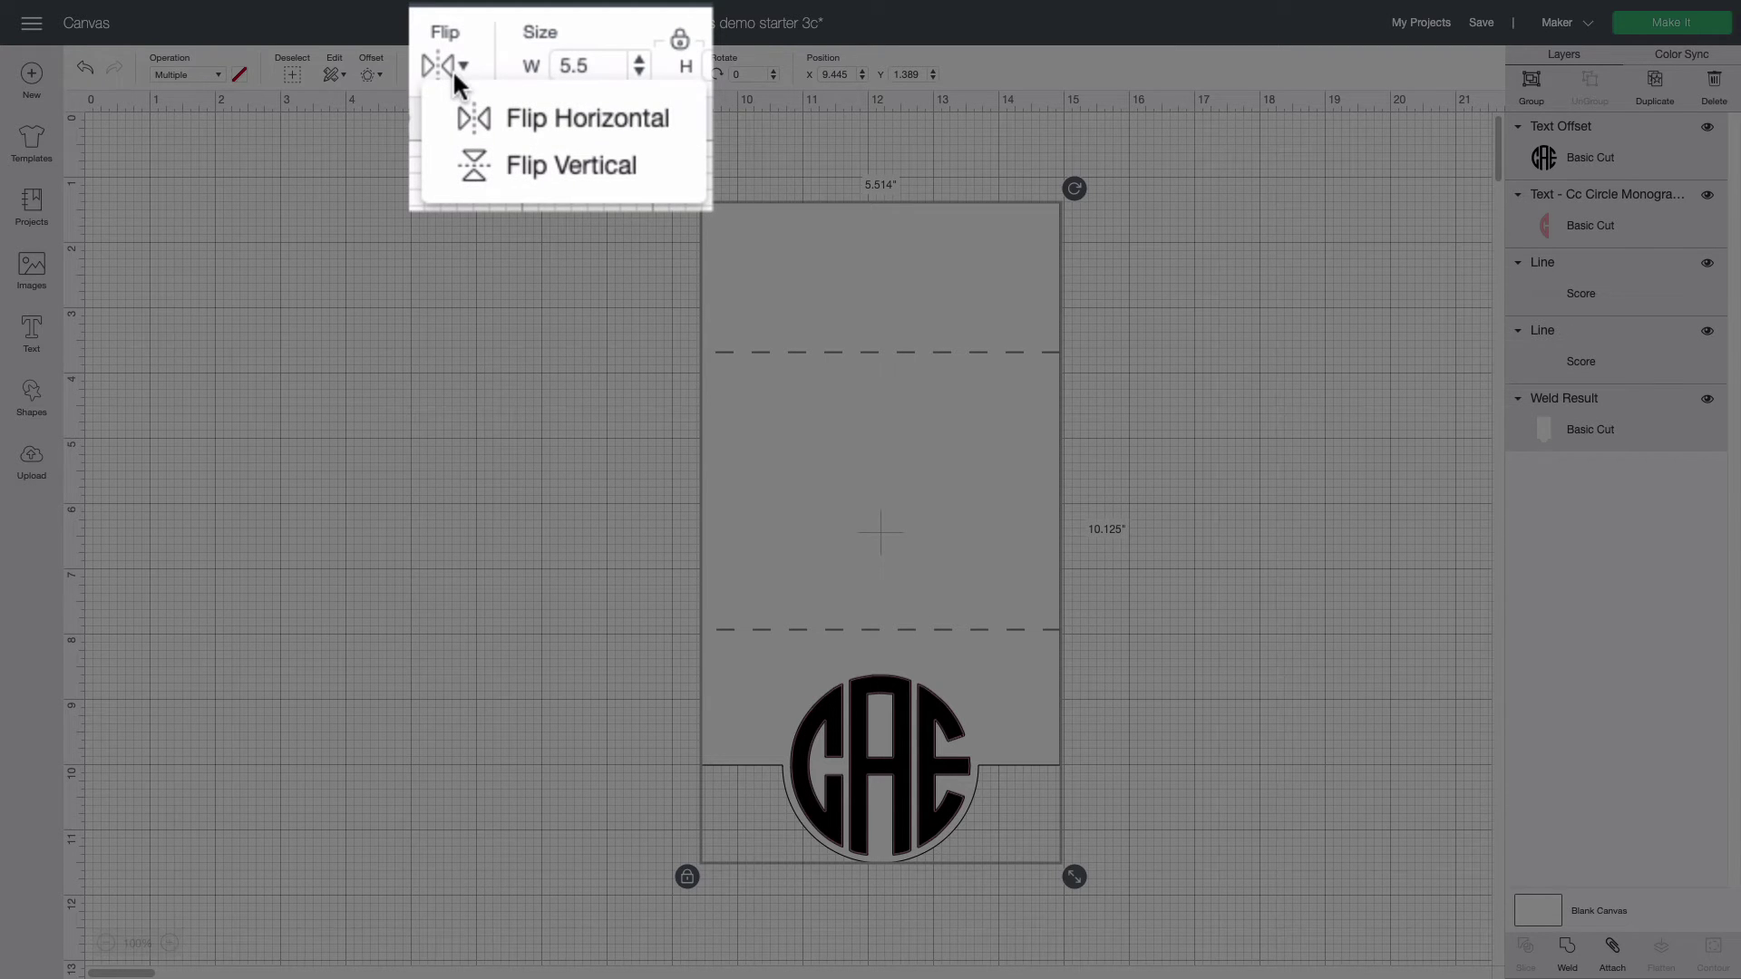
left_click(516, 98)
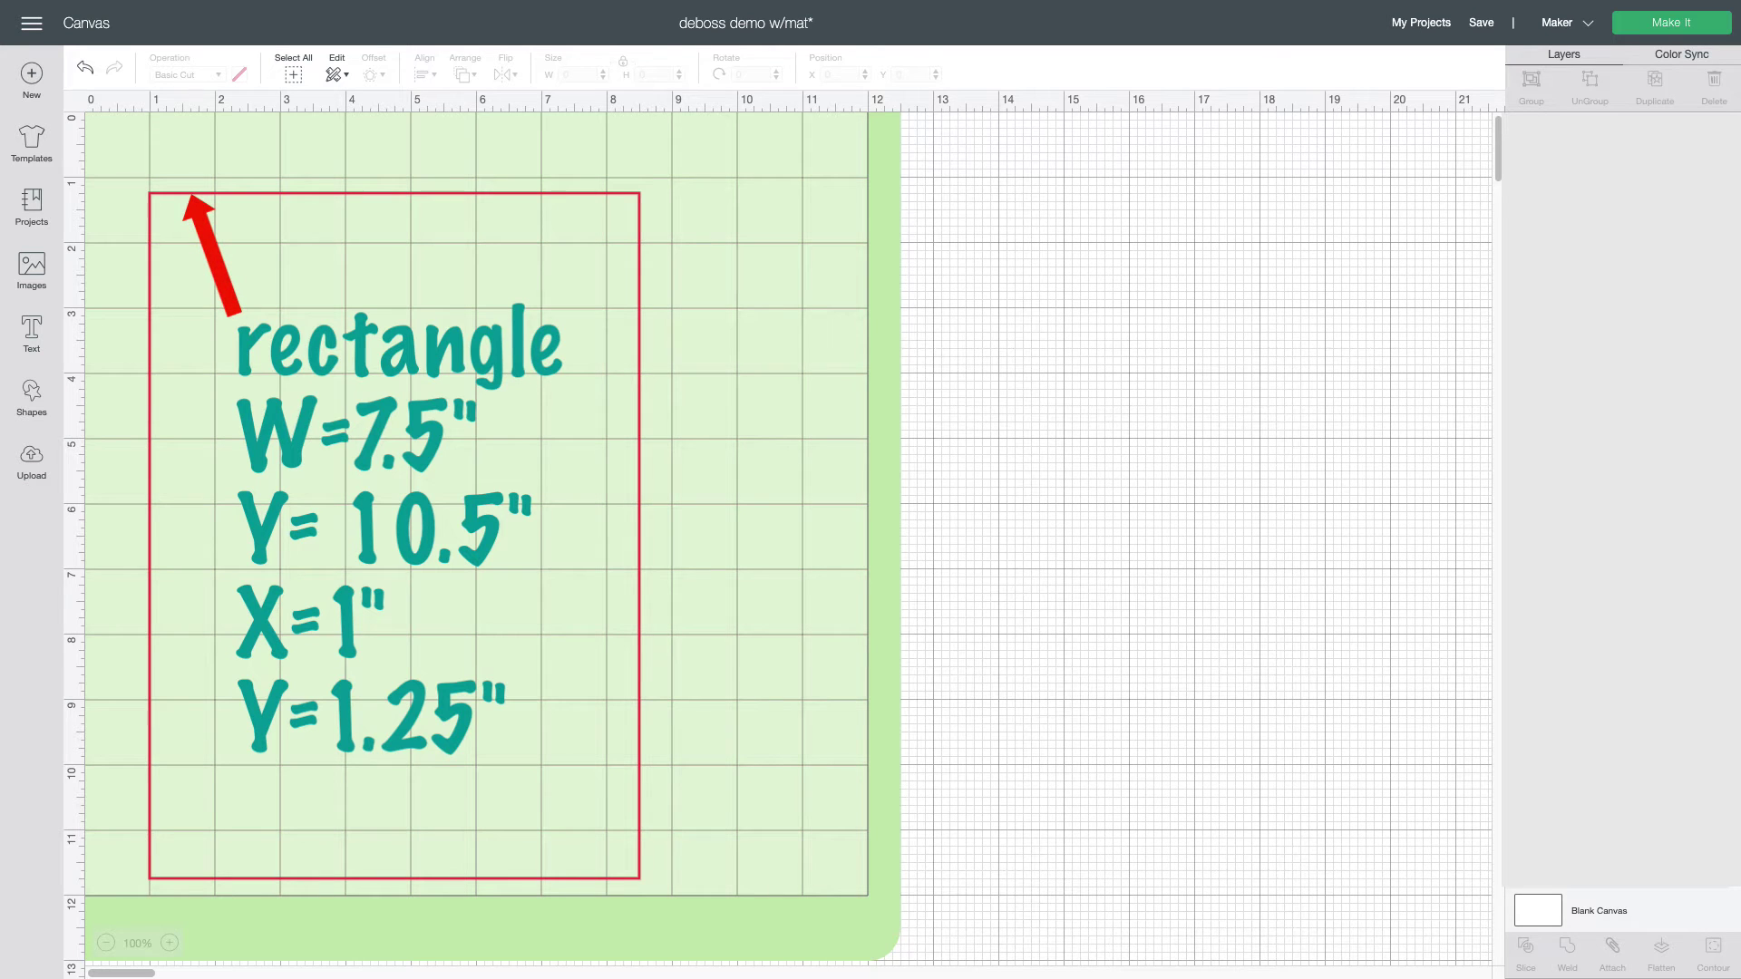
Move the whole card design to position X 2, Y 1.5.
left_click_drag(1221, 126, 726, 919)
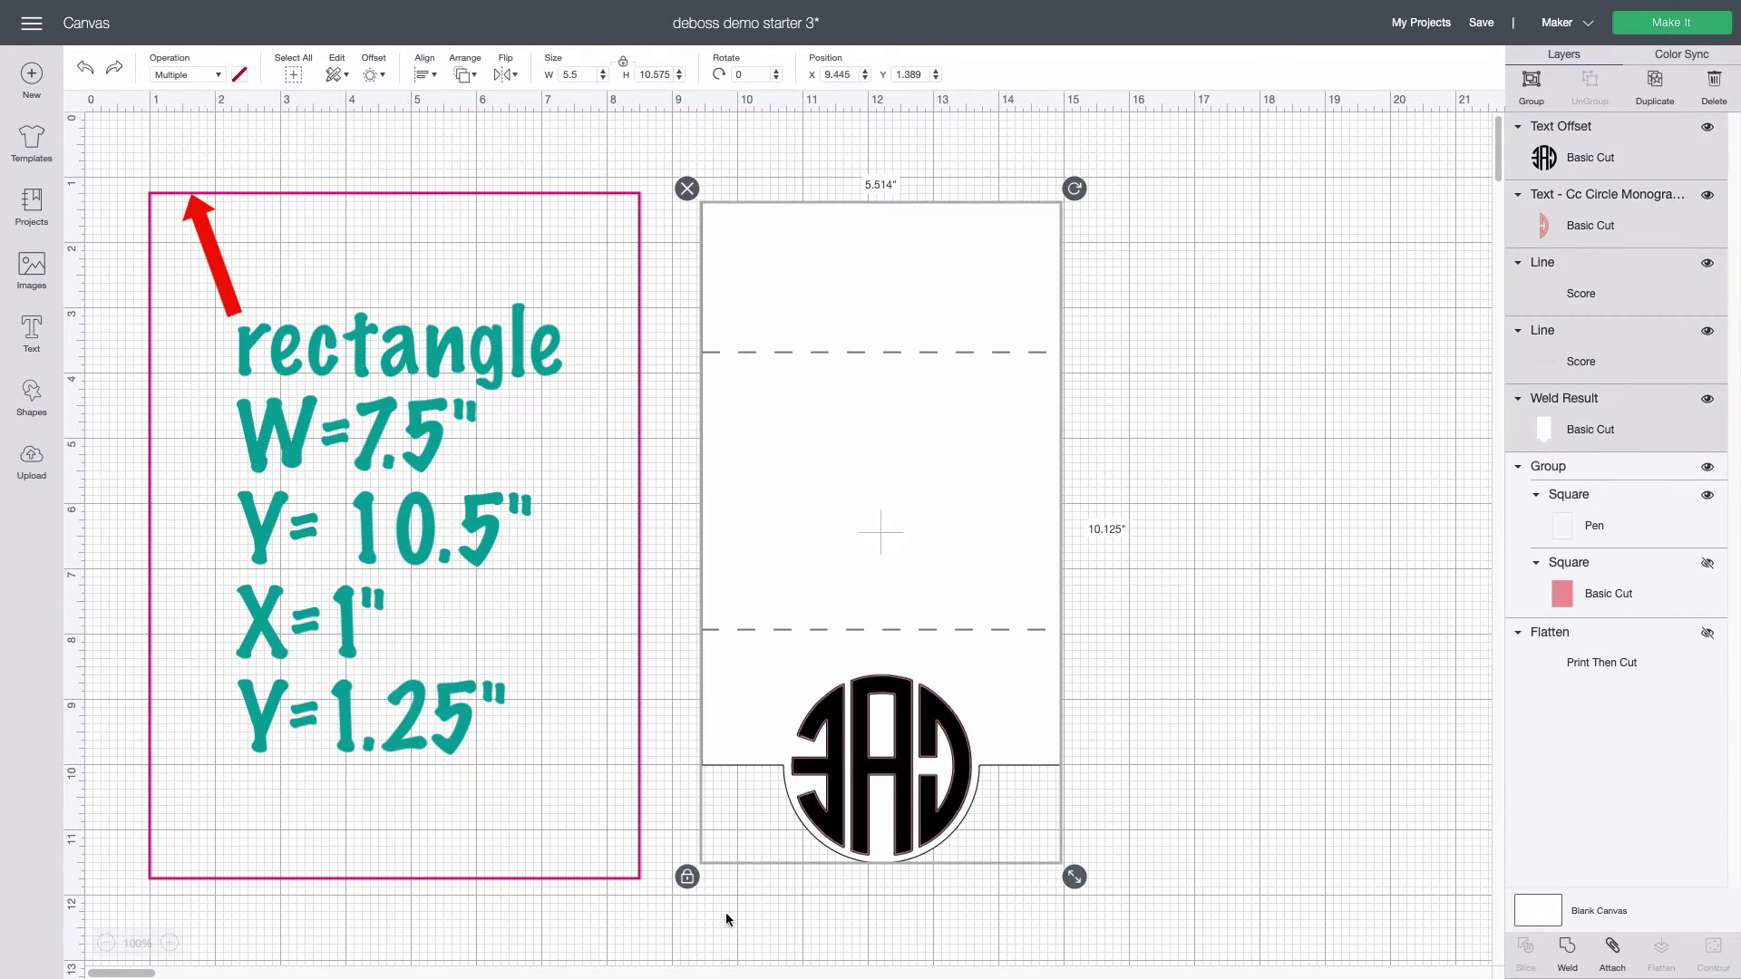
left_click(836, 74)
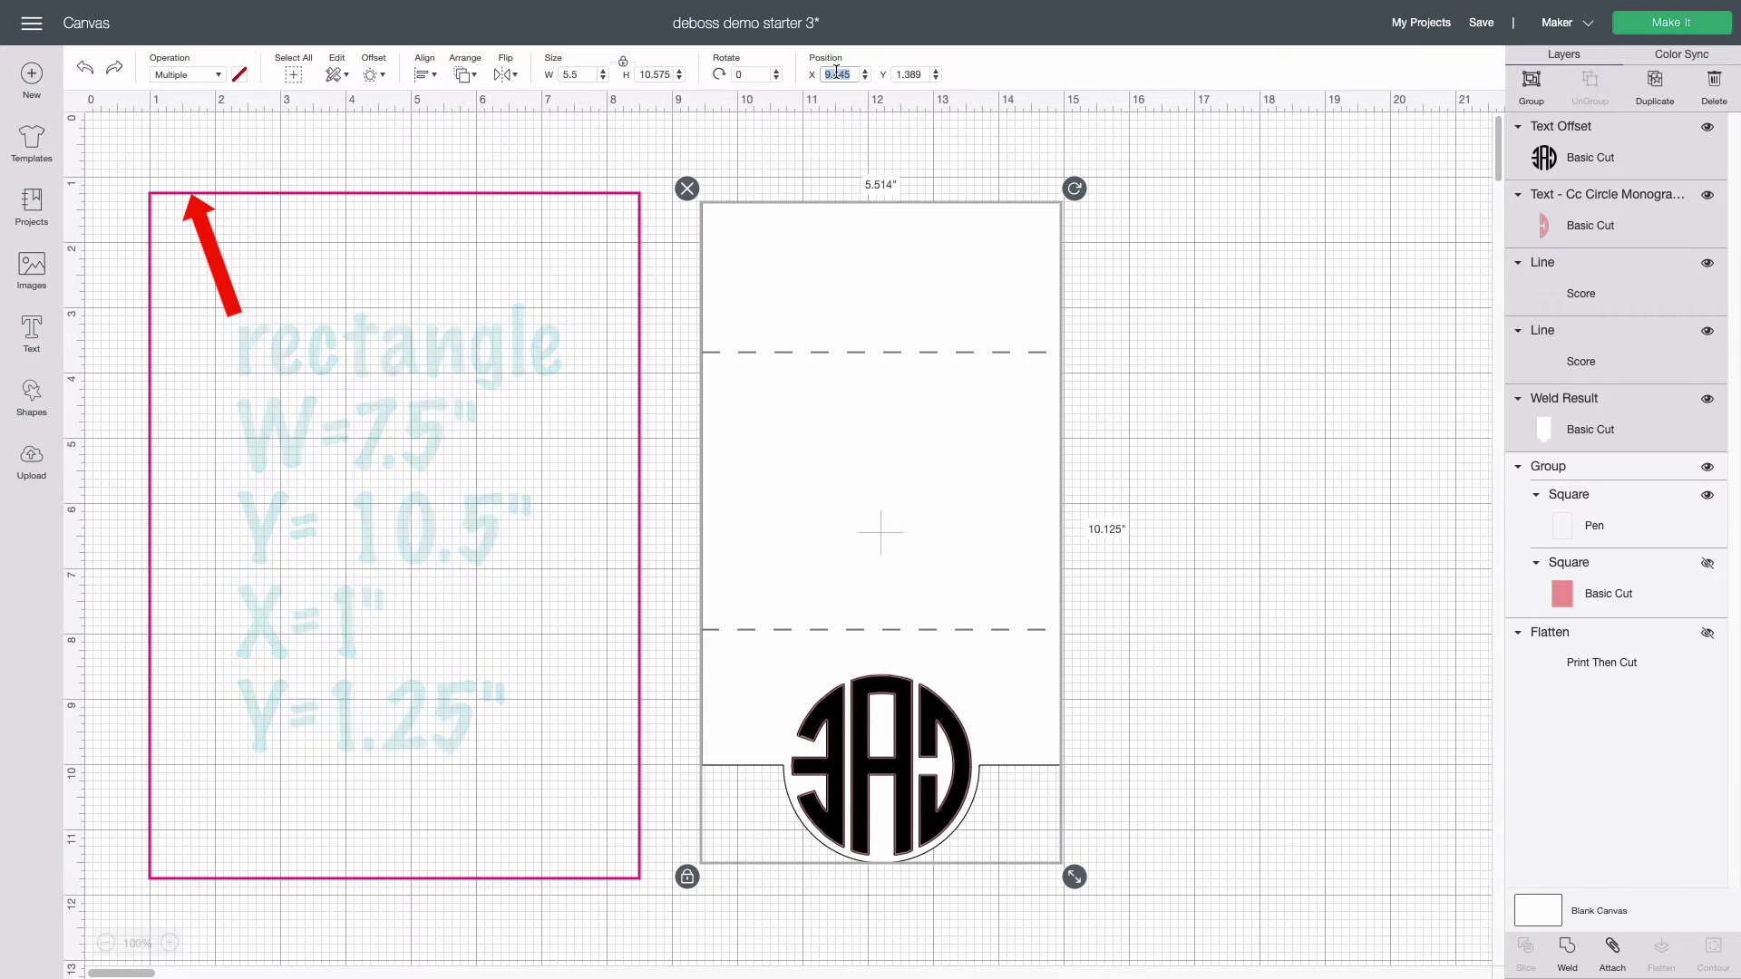
type("2")
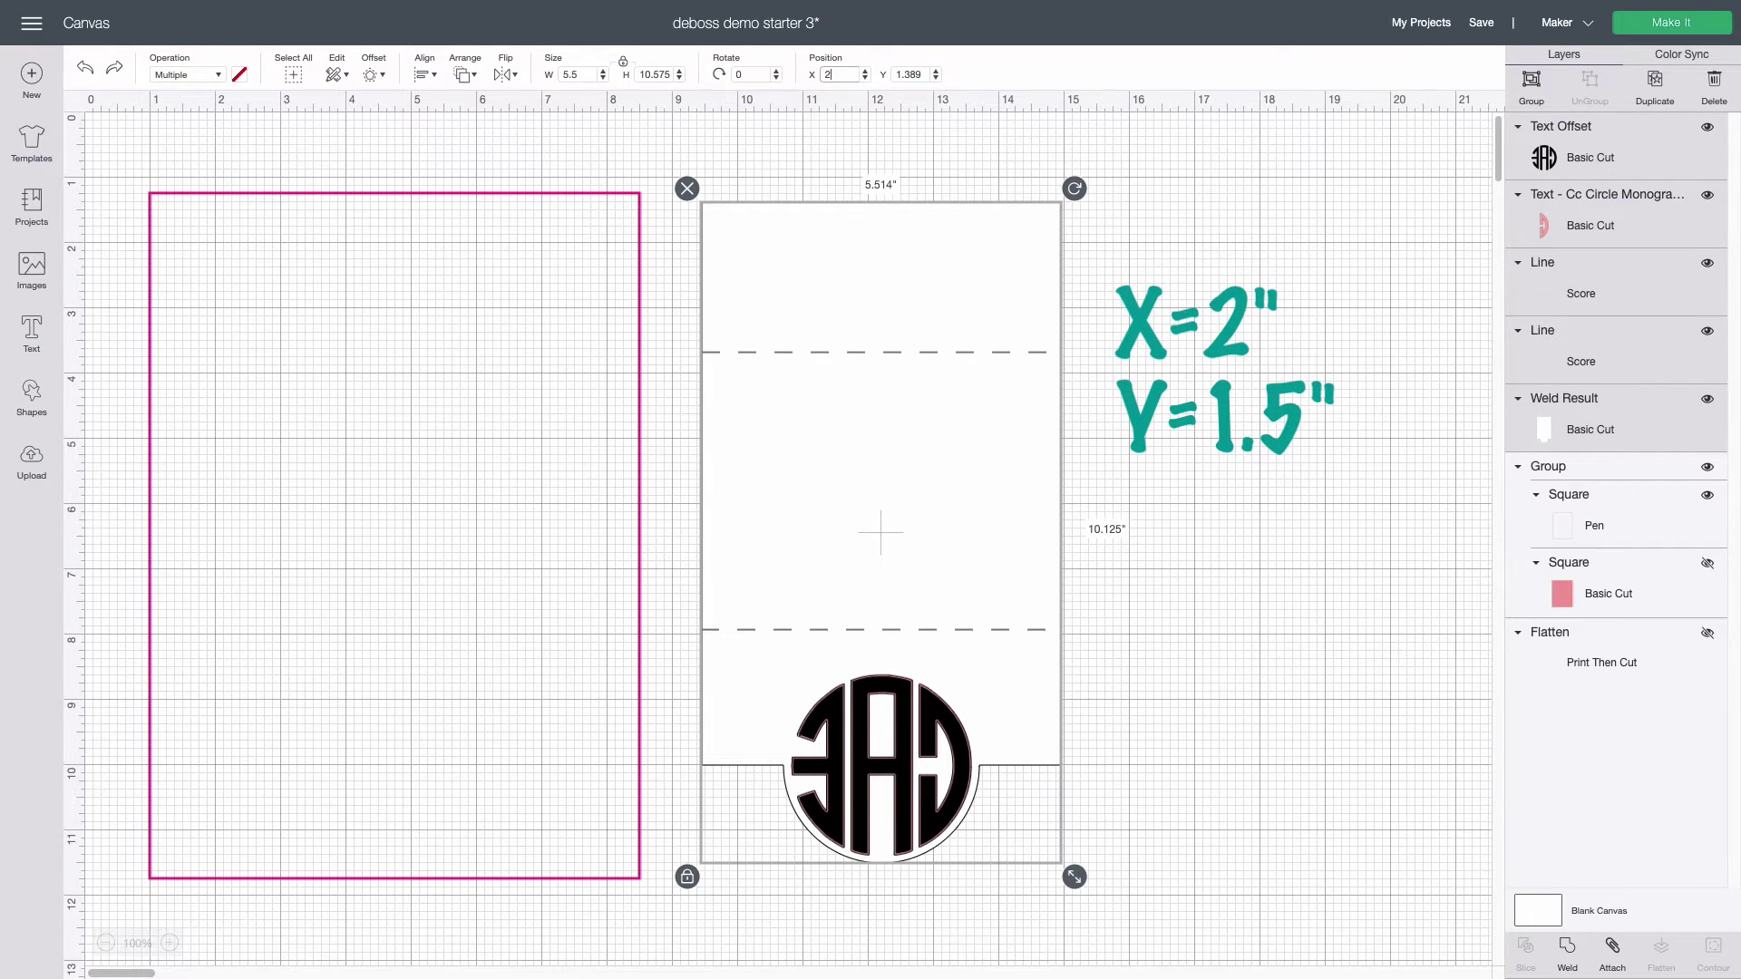
key("Tab")
type("1.5")
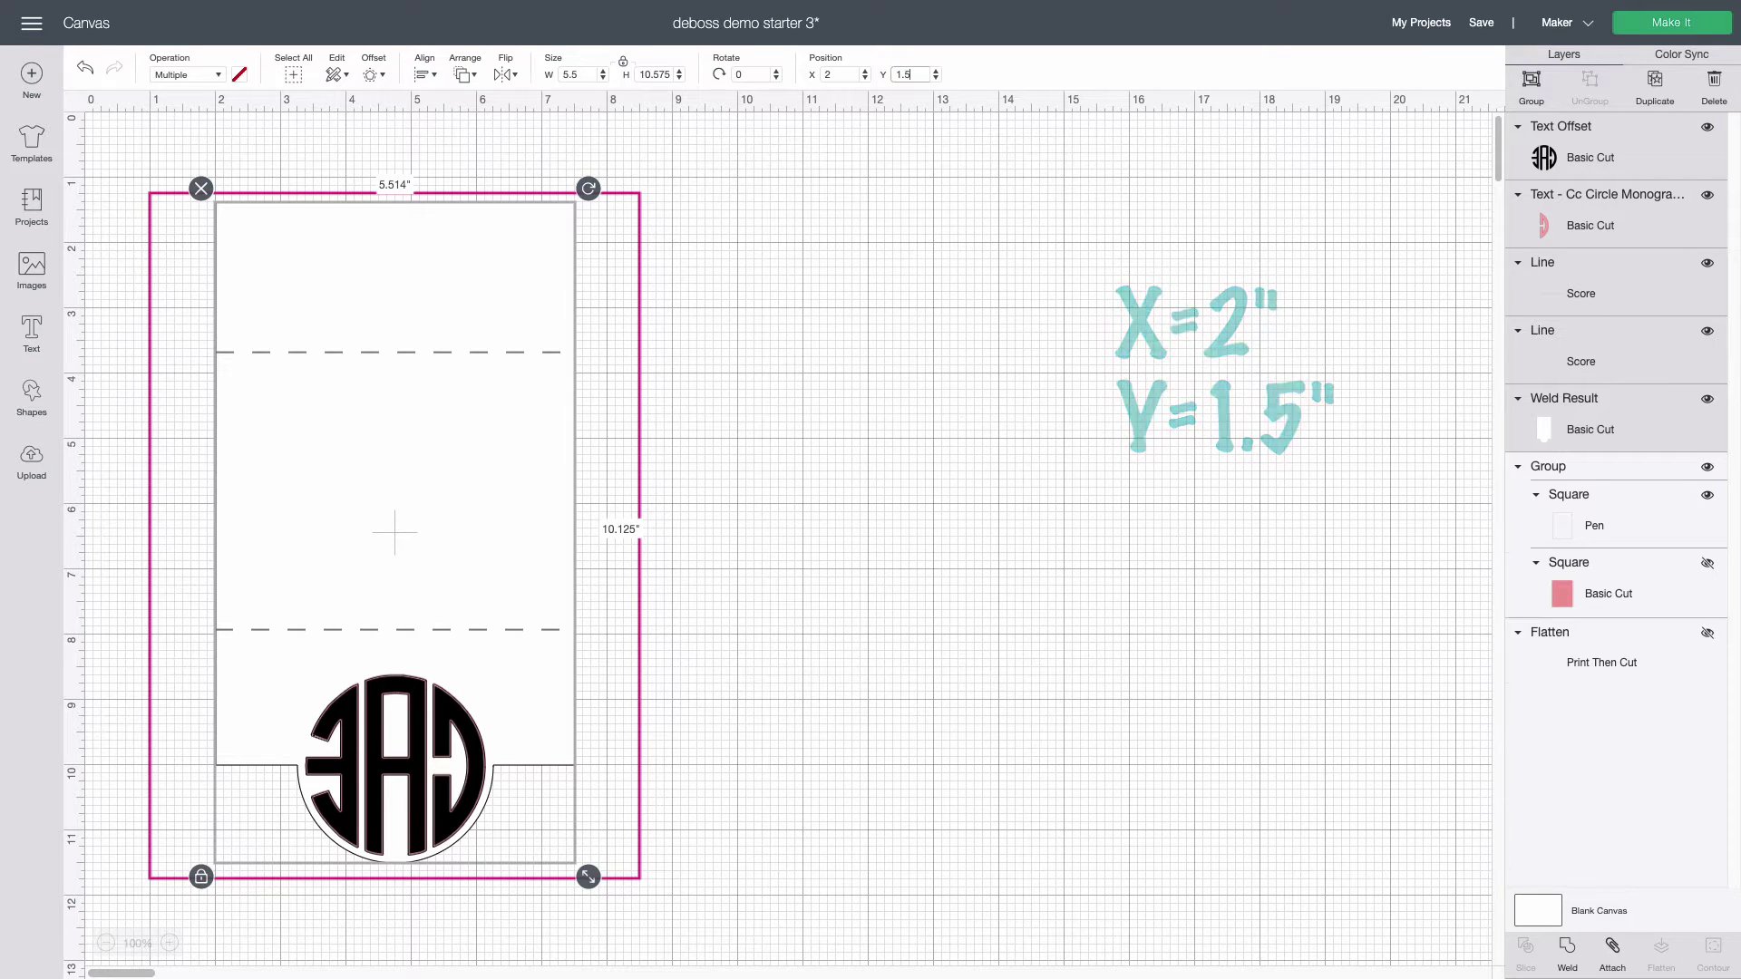
key("Return")
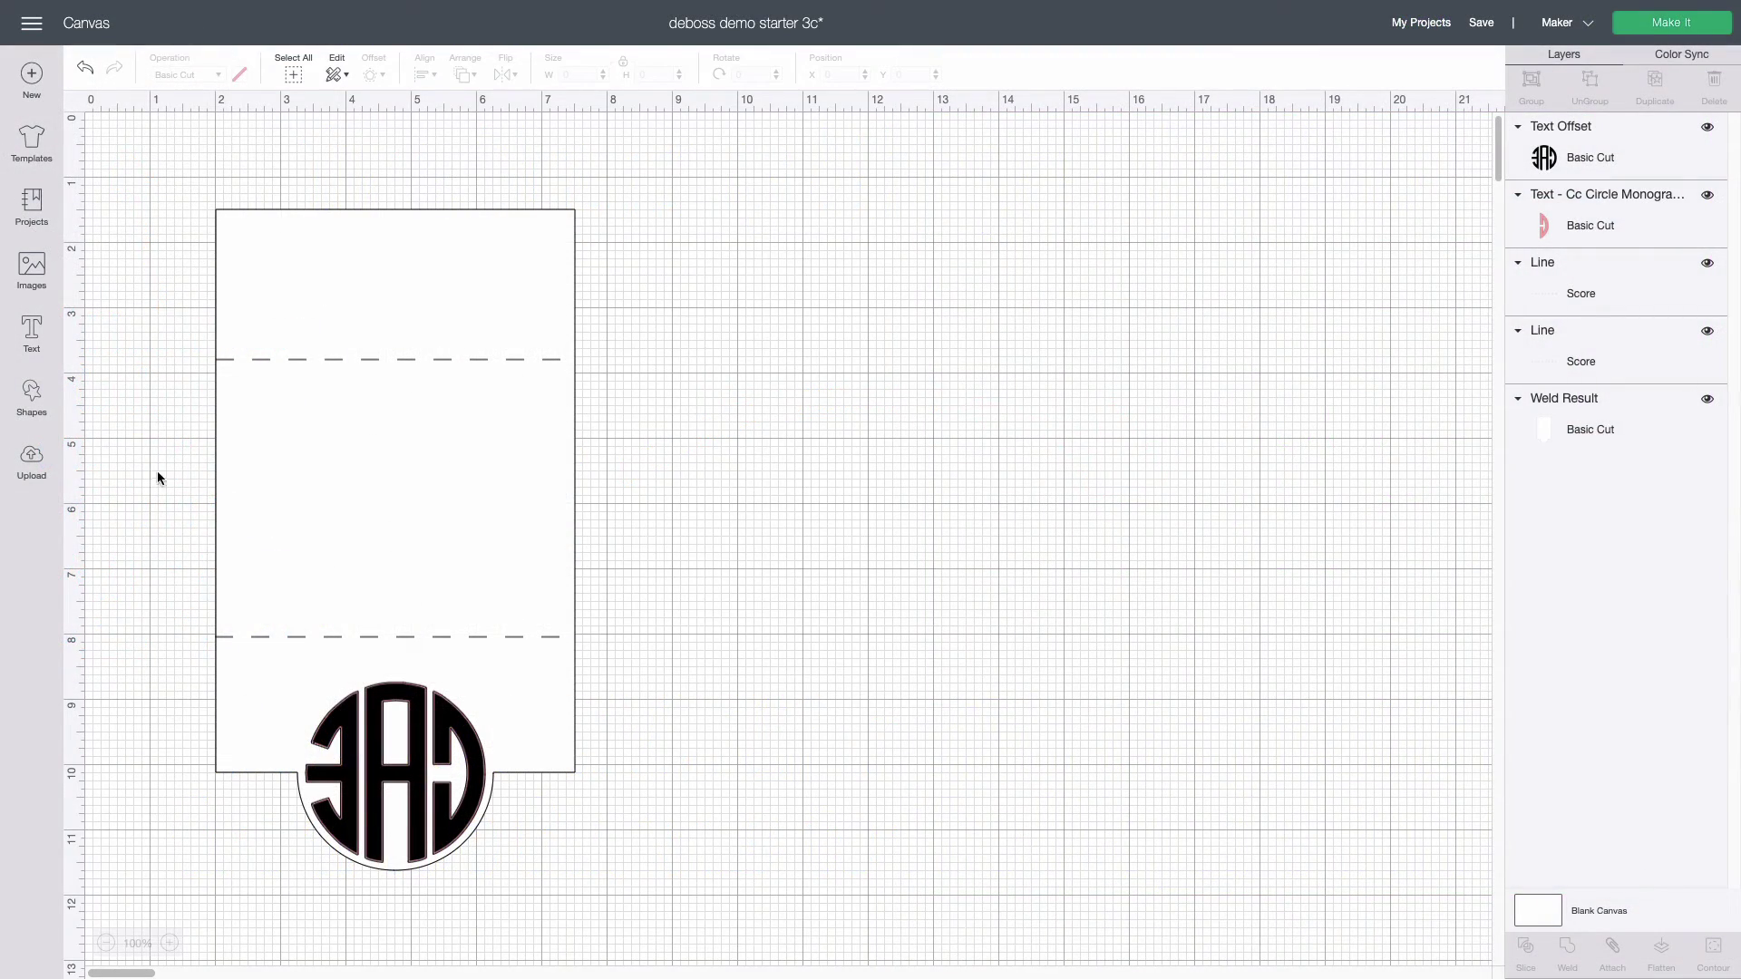
Add three circles and stack them centred on each other.
left_click(32, 392)
left_click(160, 275)
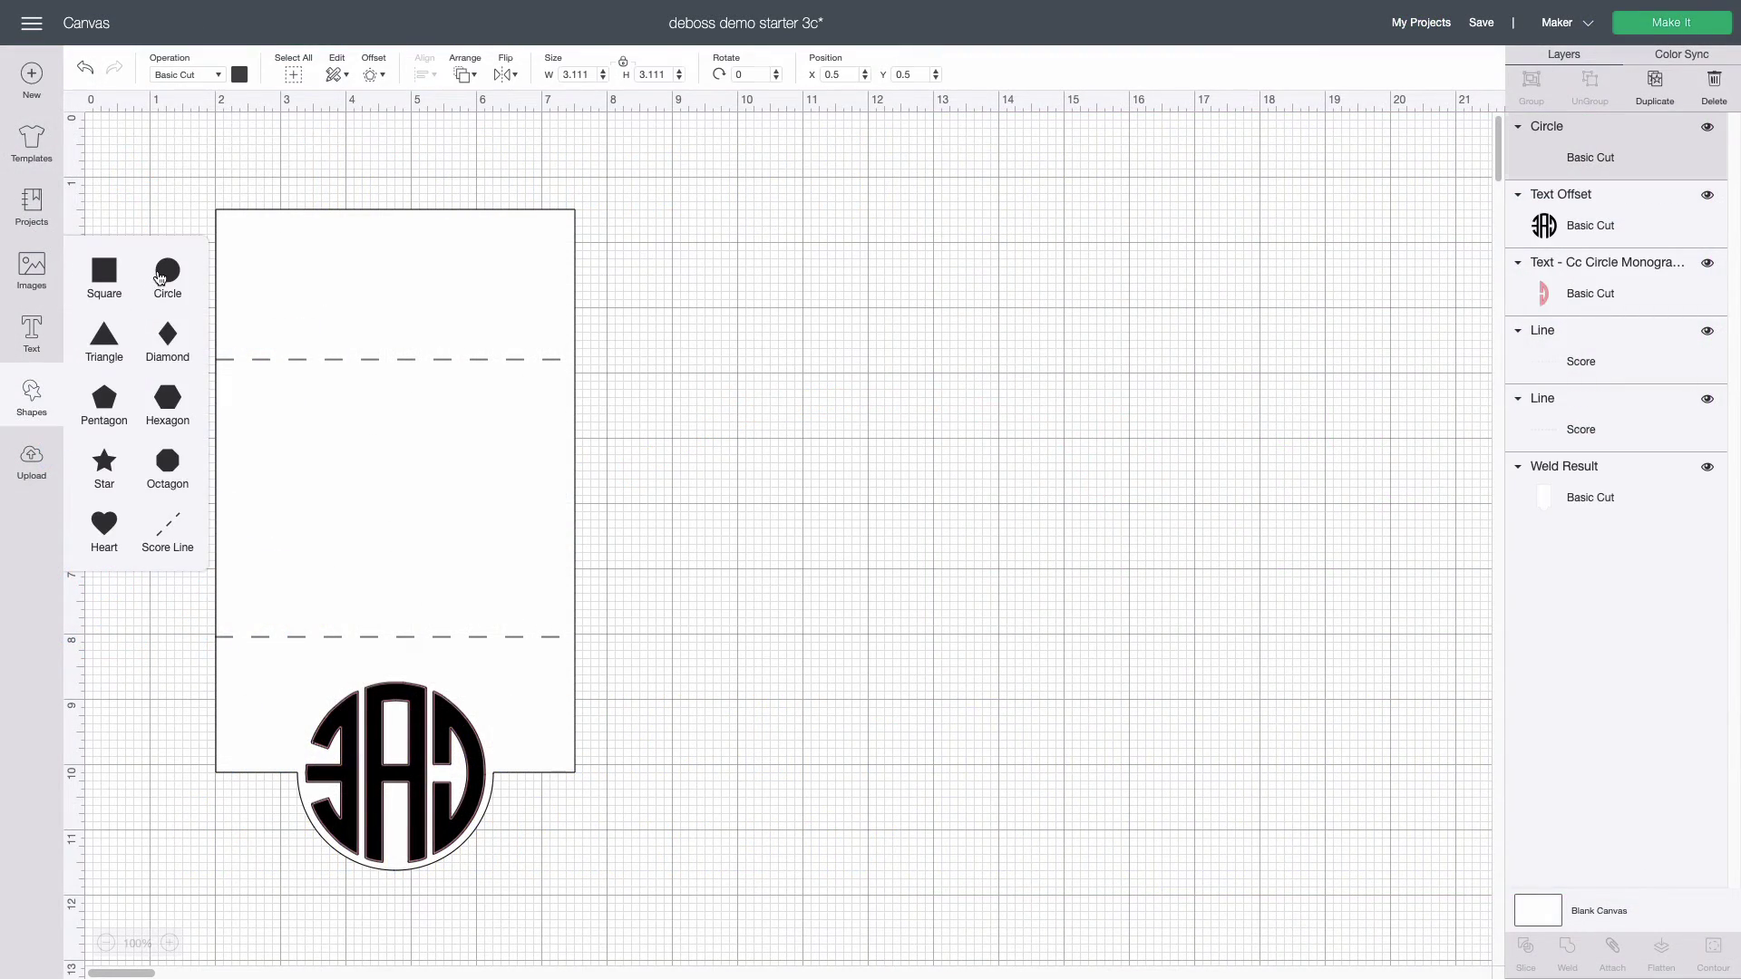
left_click(160, 274)
left_click(160, 275)
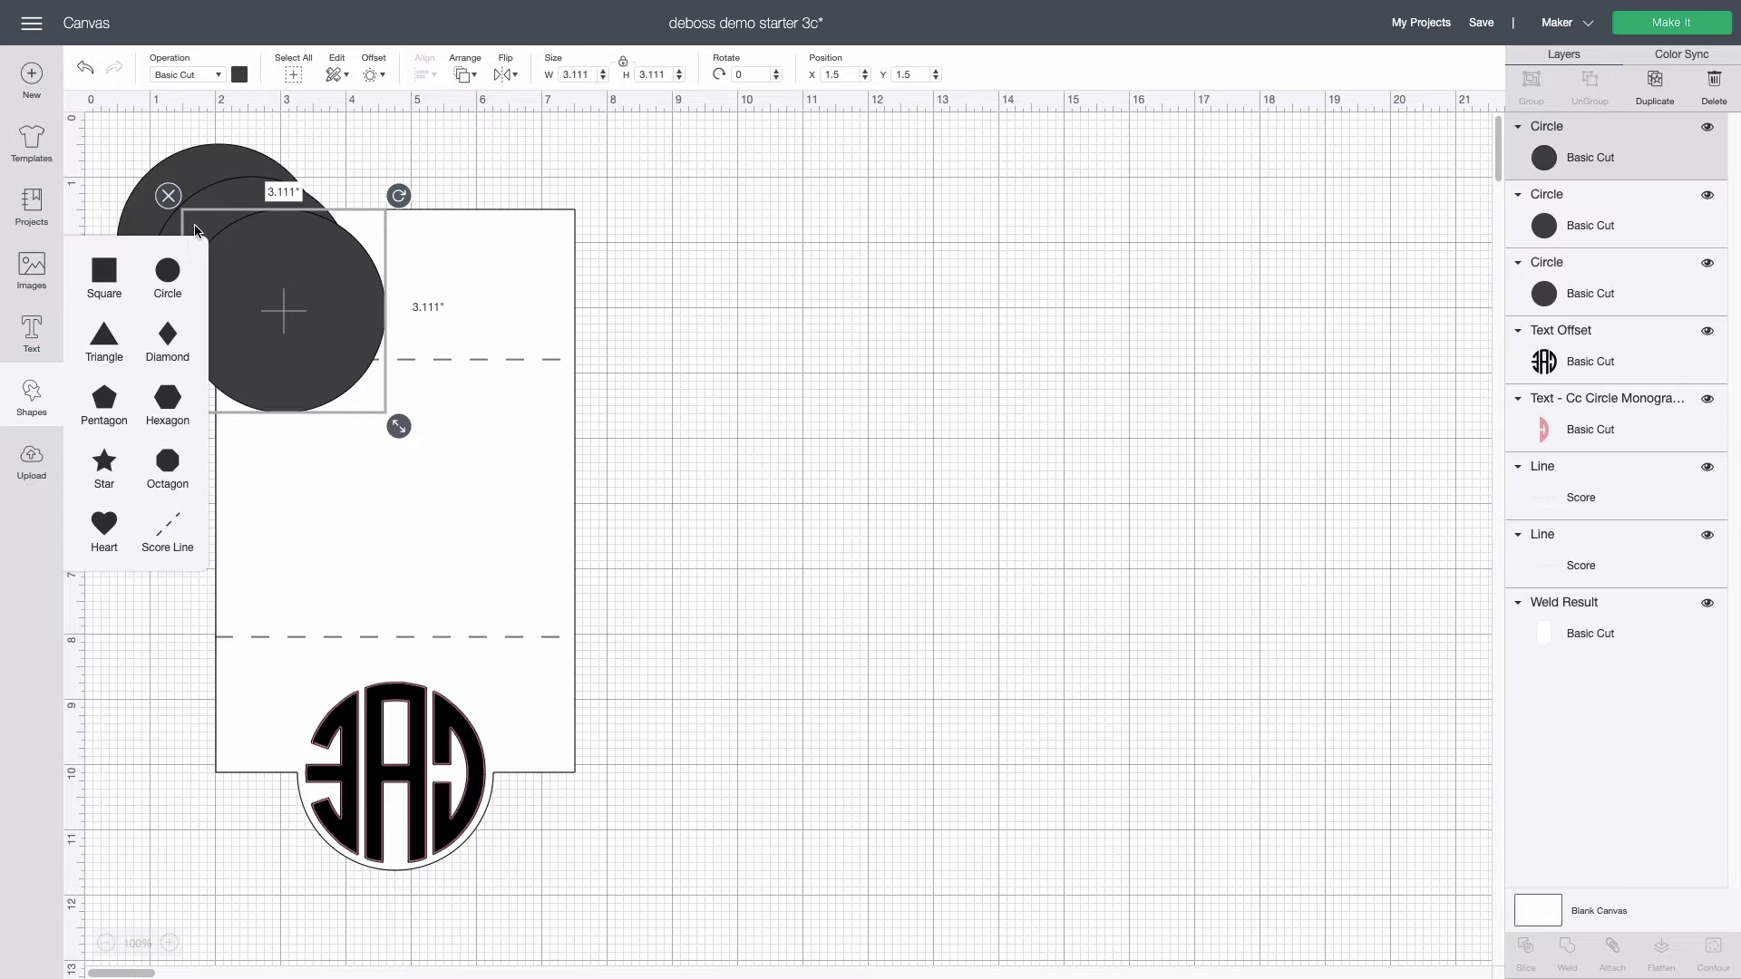
left_click(221, 187, "shift")
left_click(216, 166, "shift")
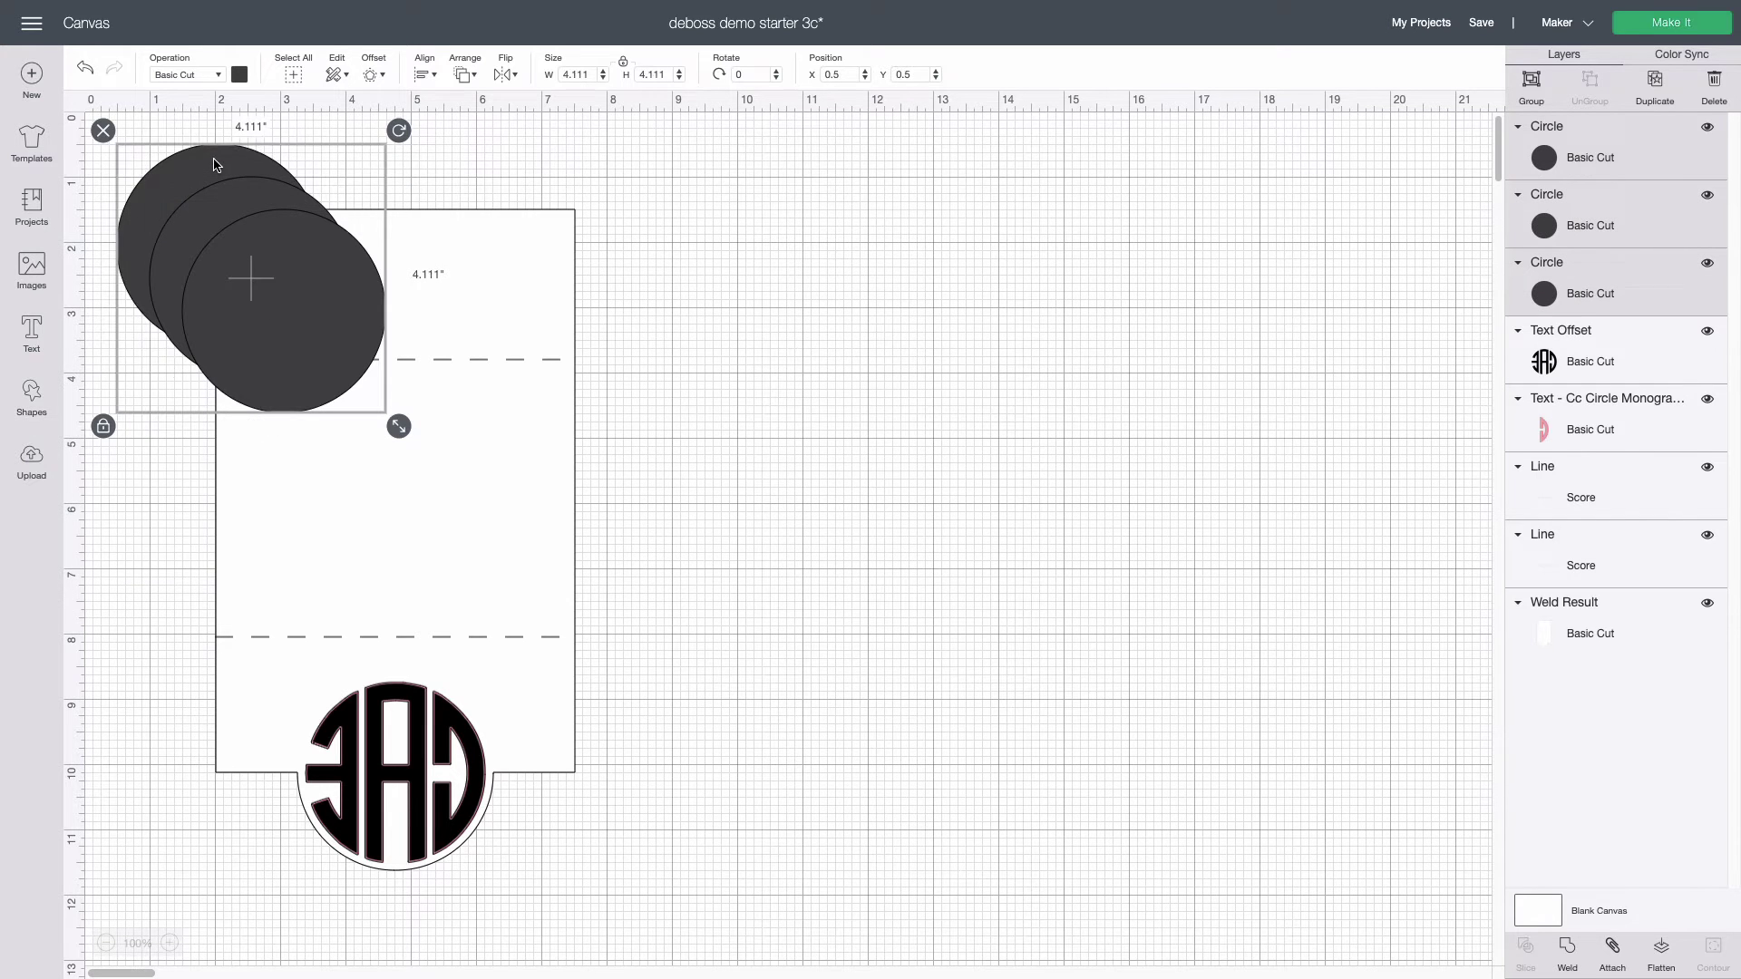
left_click(424, 74)
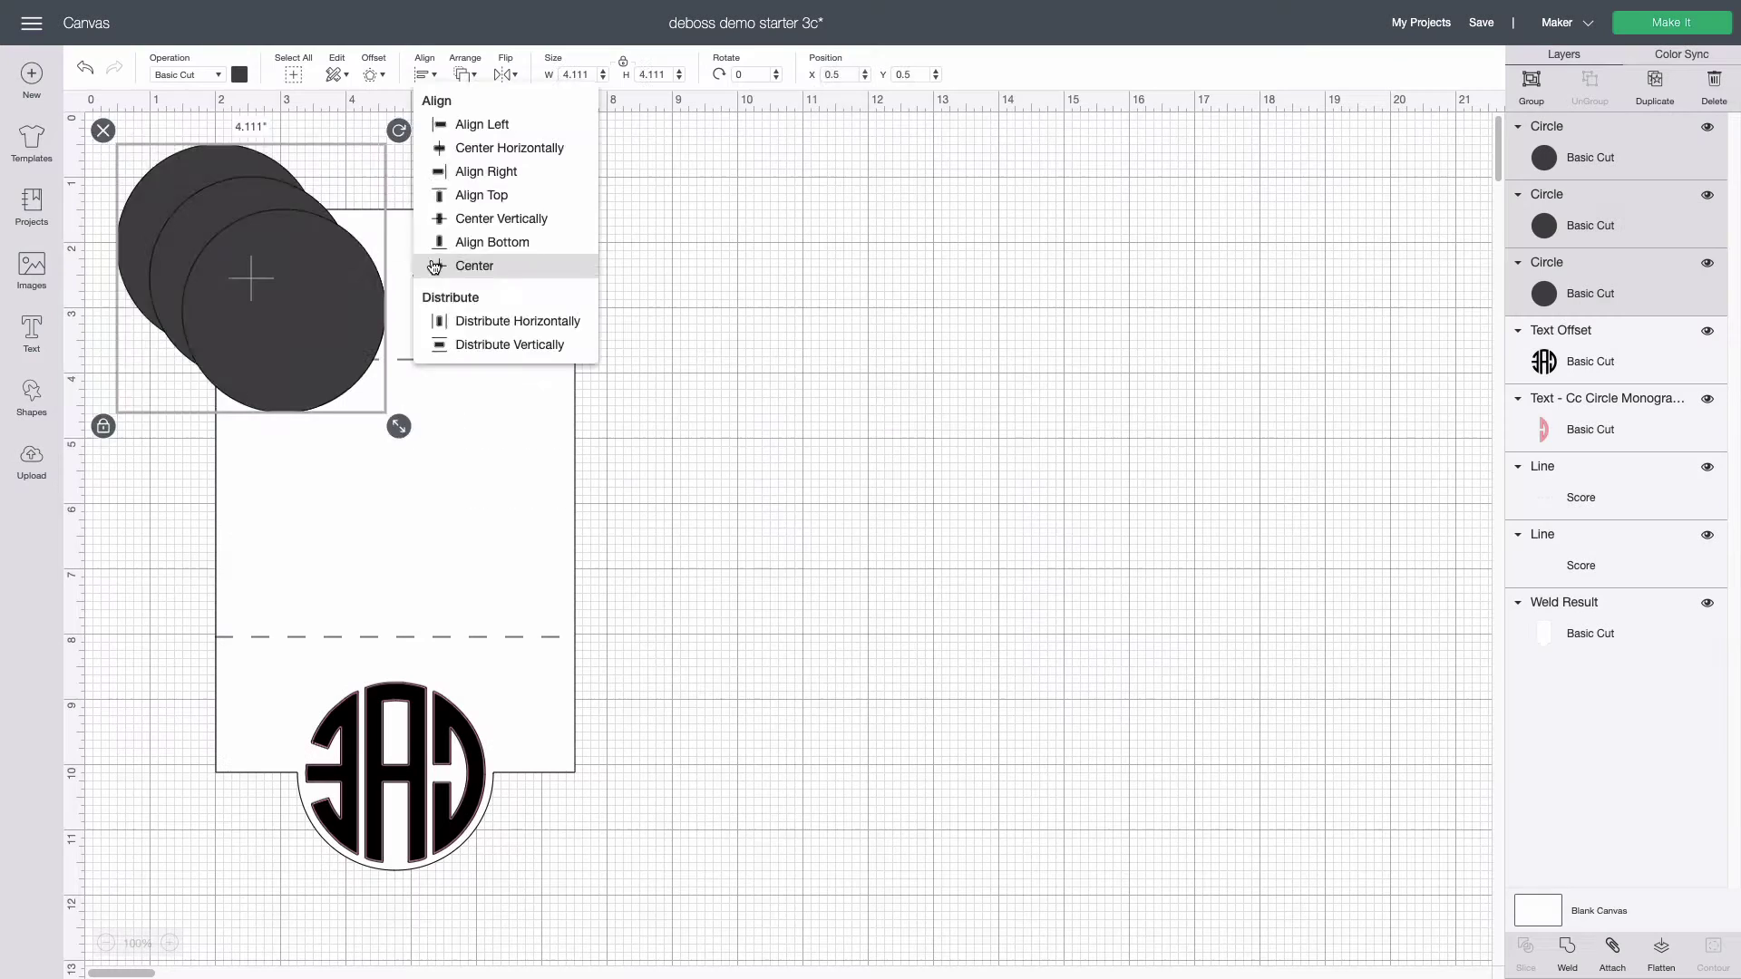
left_click(453, 264)
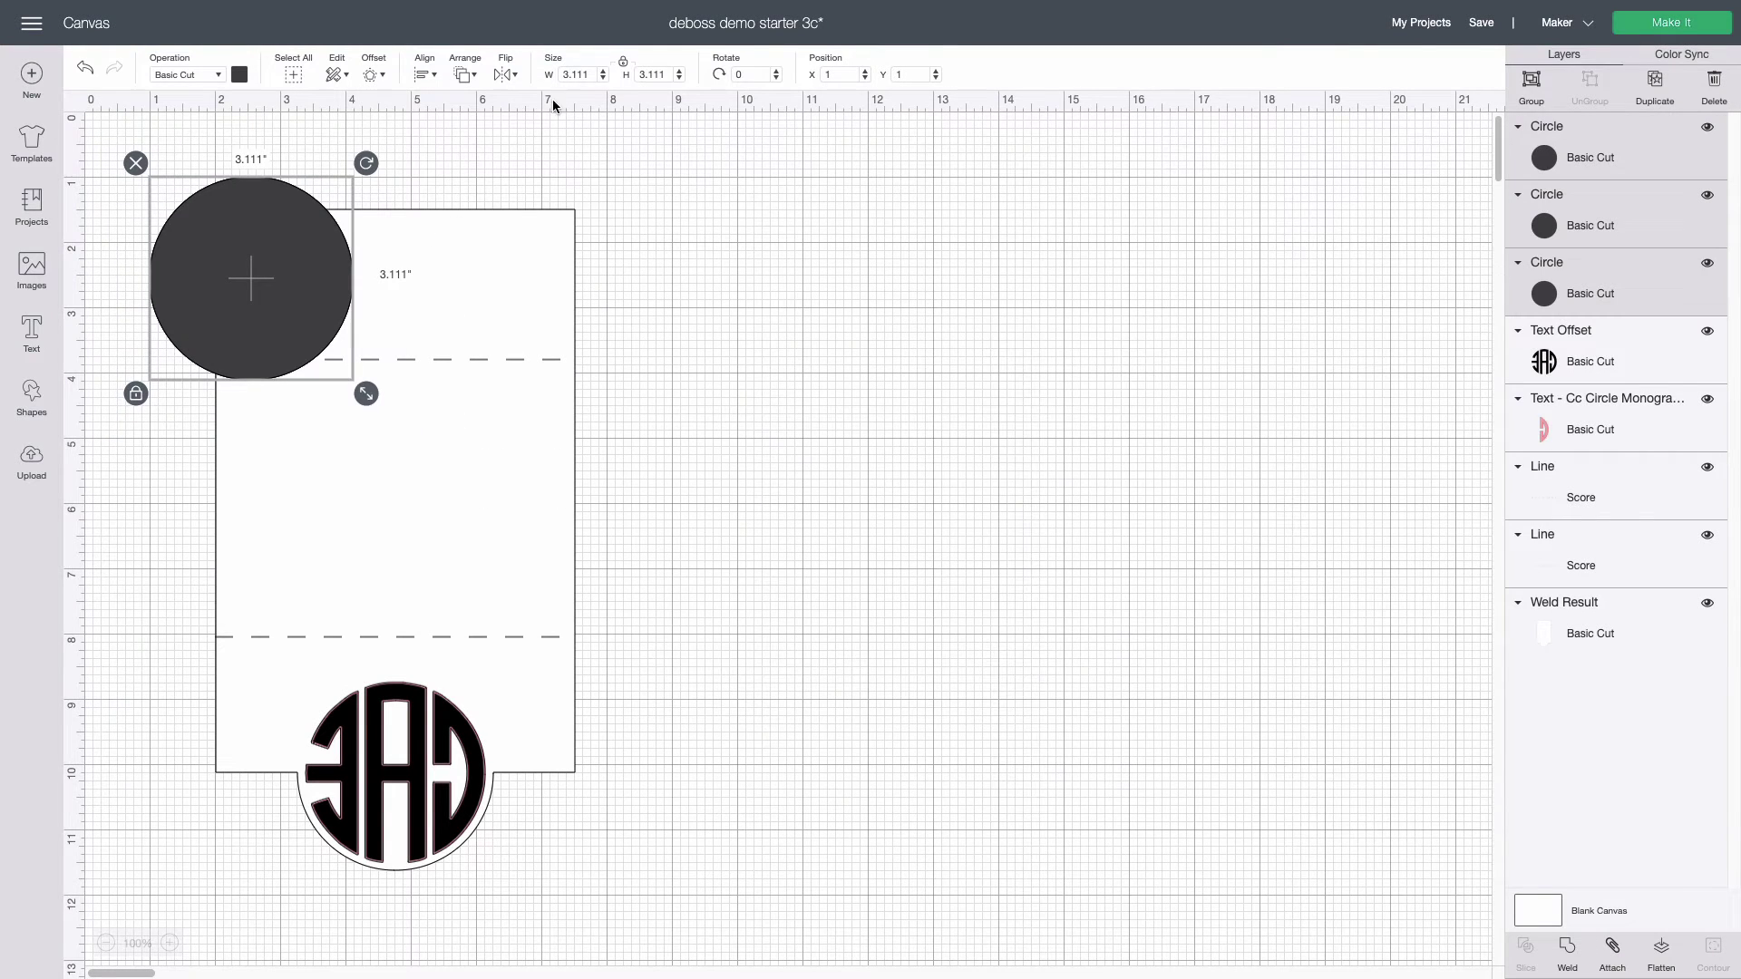
Shrink the three circles to 0.01 in and place them at X 0.25, Y 0.25.
left_click(577, 74)
type(".")
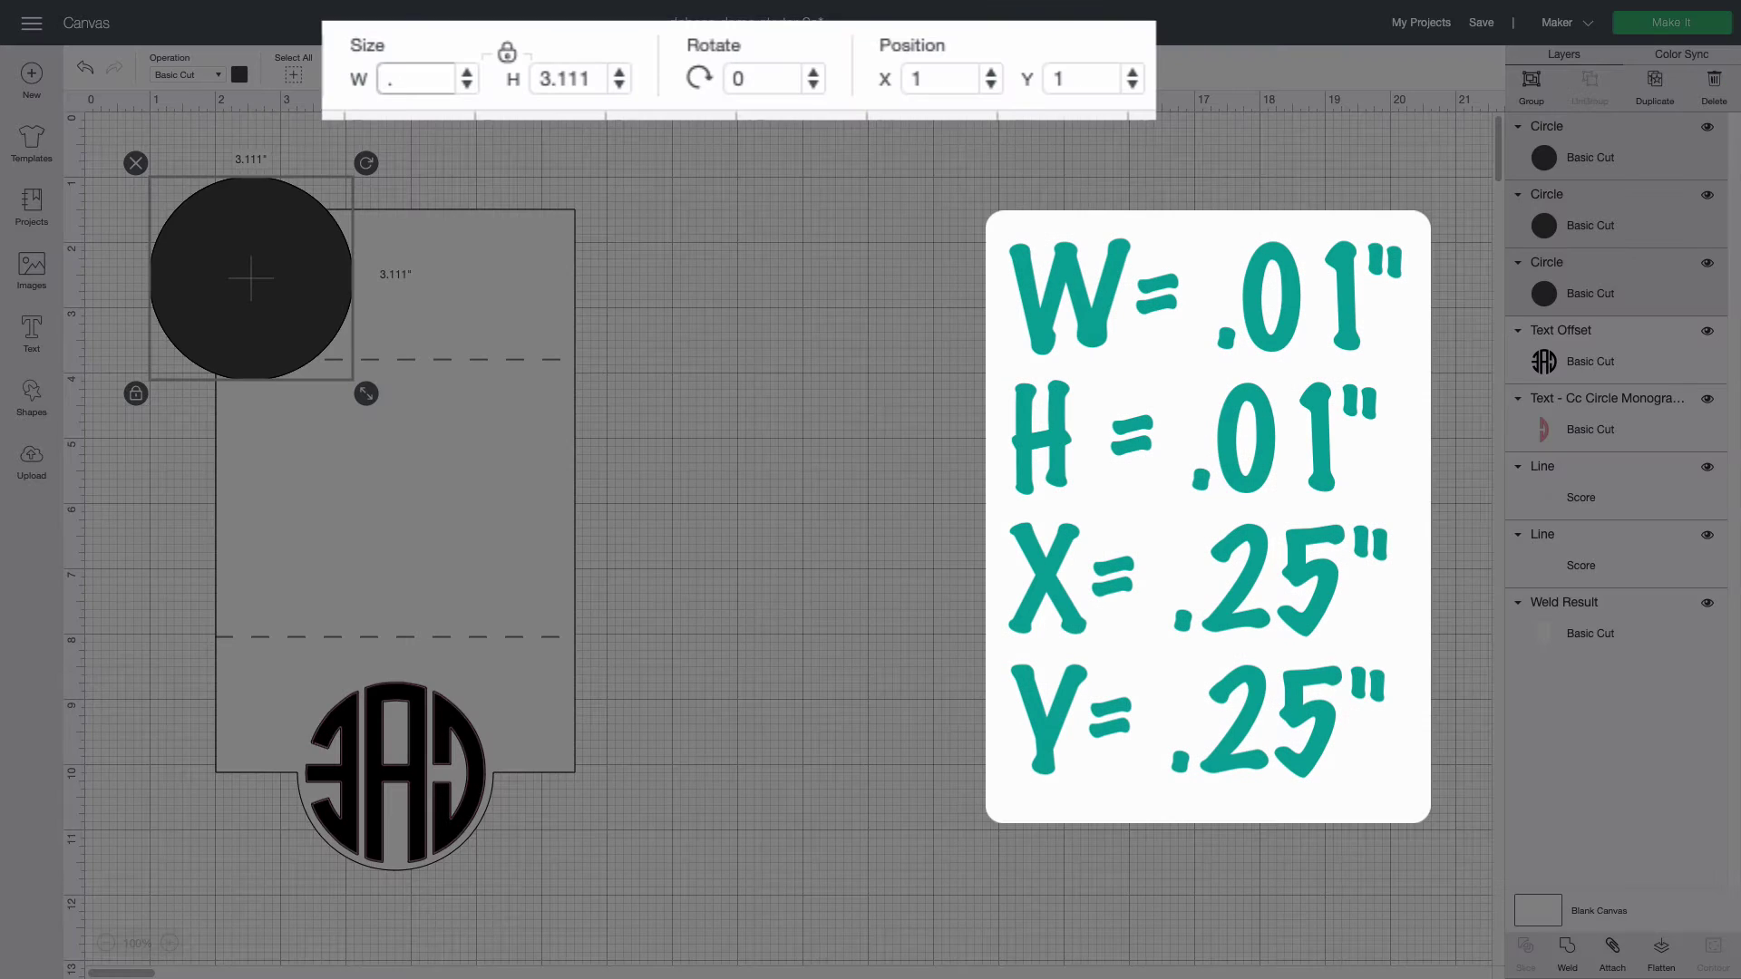
type("01")
key("Tab")
key("Tab")
key("Tab")
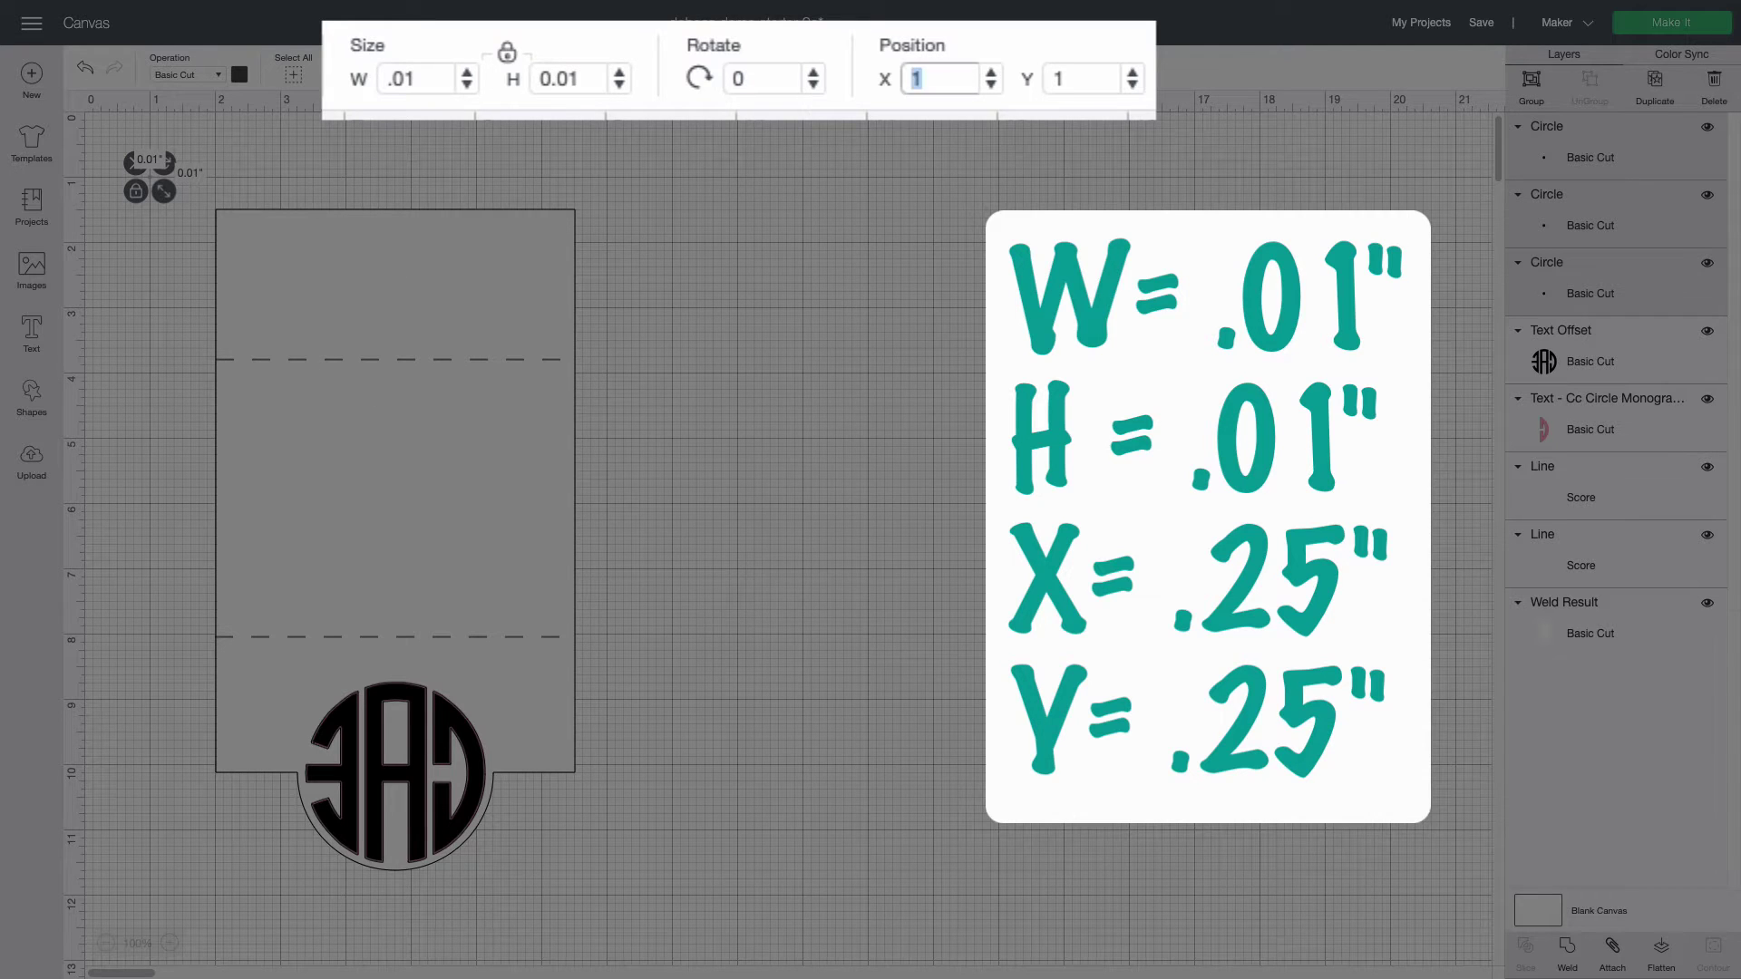
type(".25")
key("Tab")
type(".25")
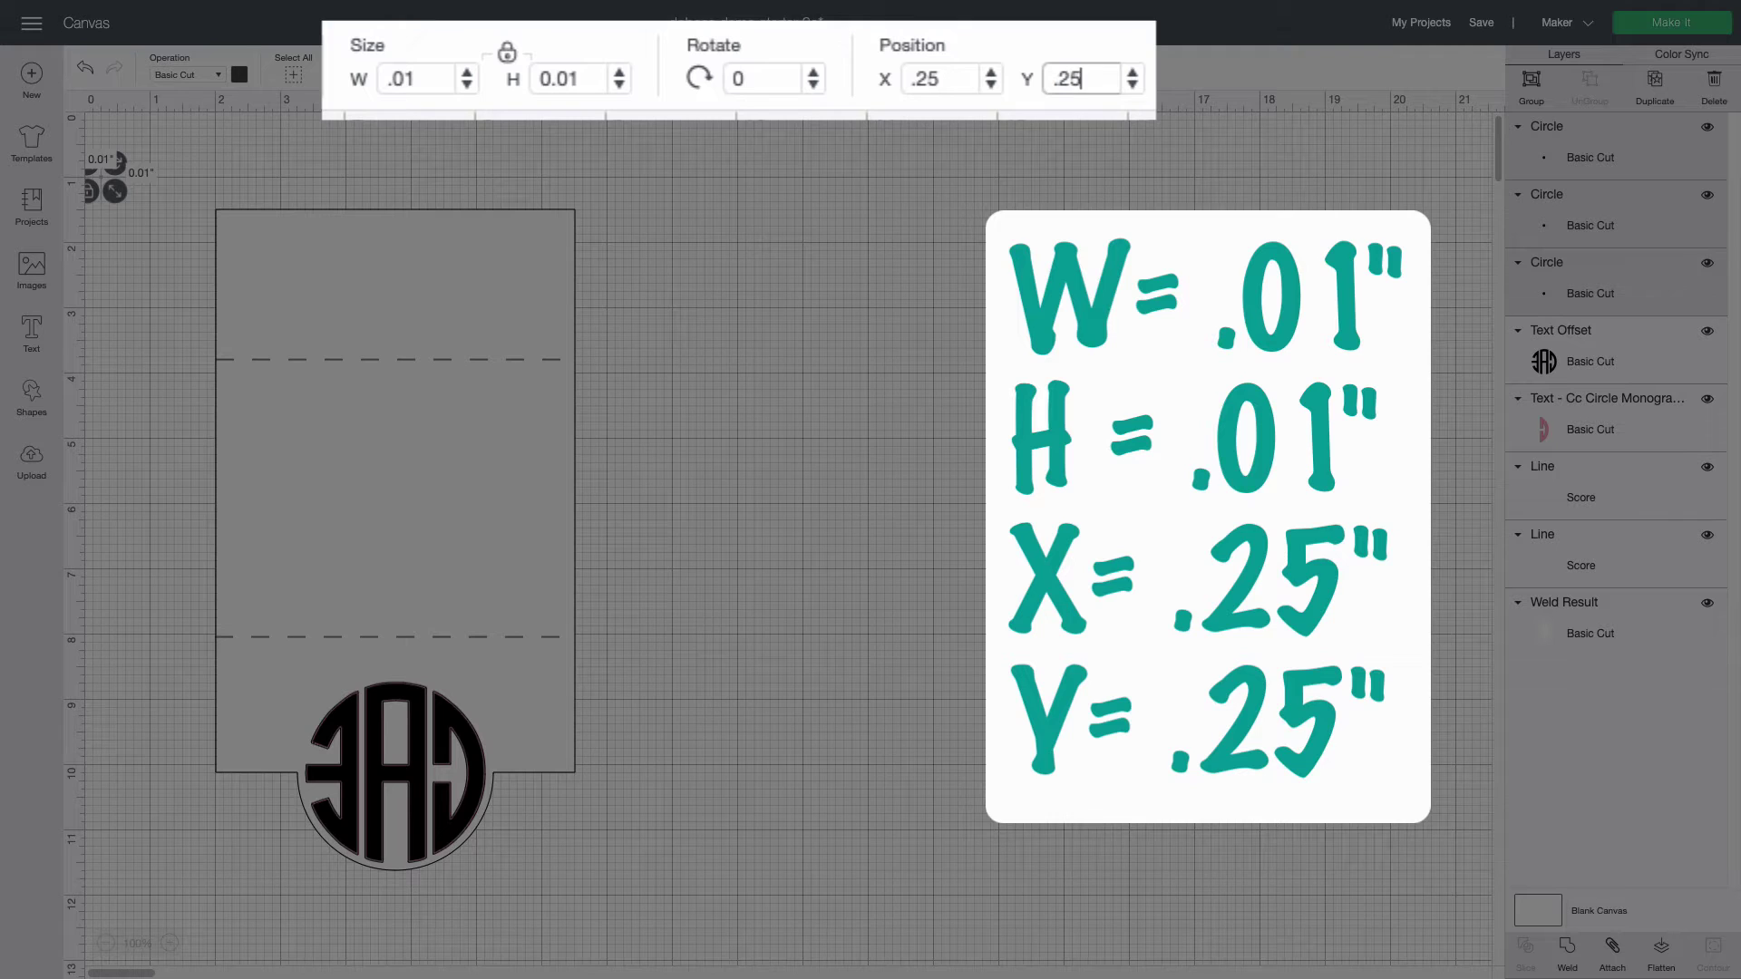
key("Return")
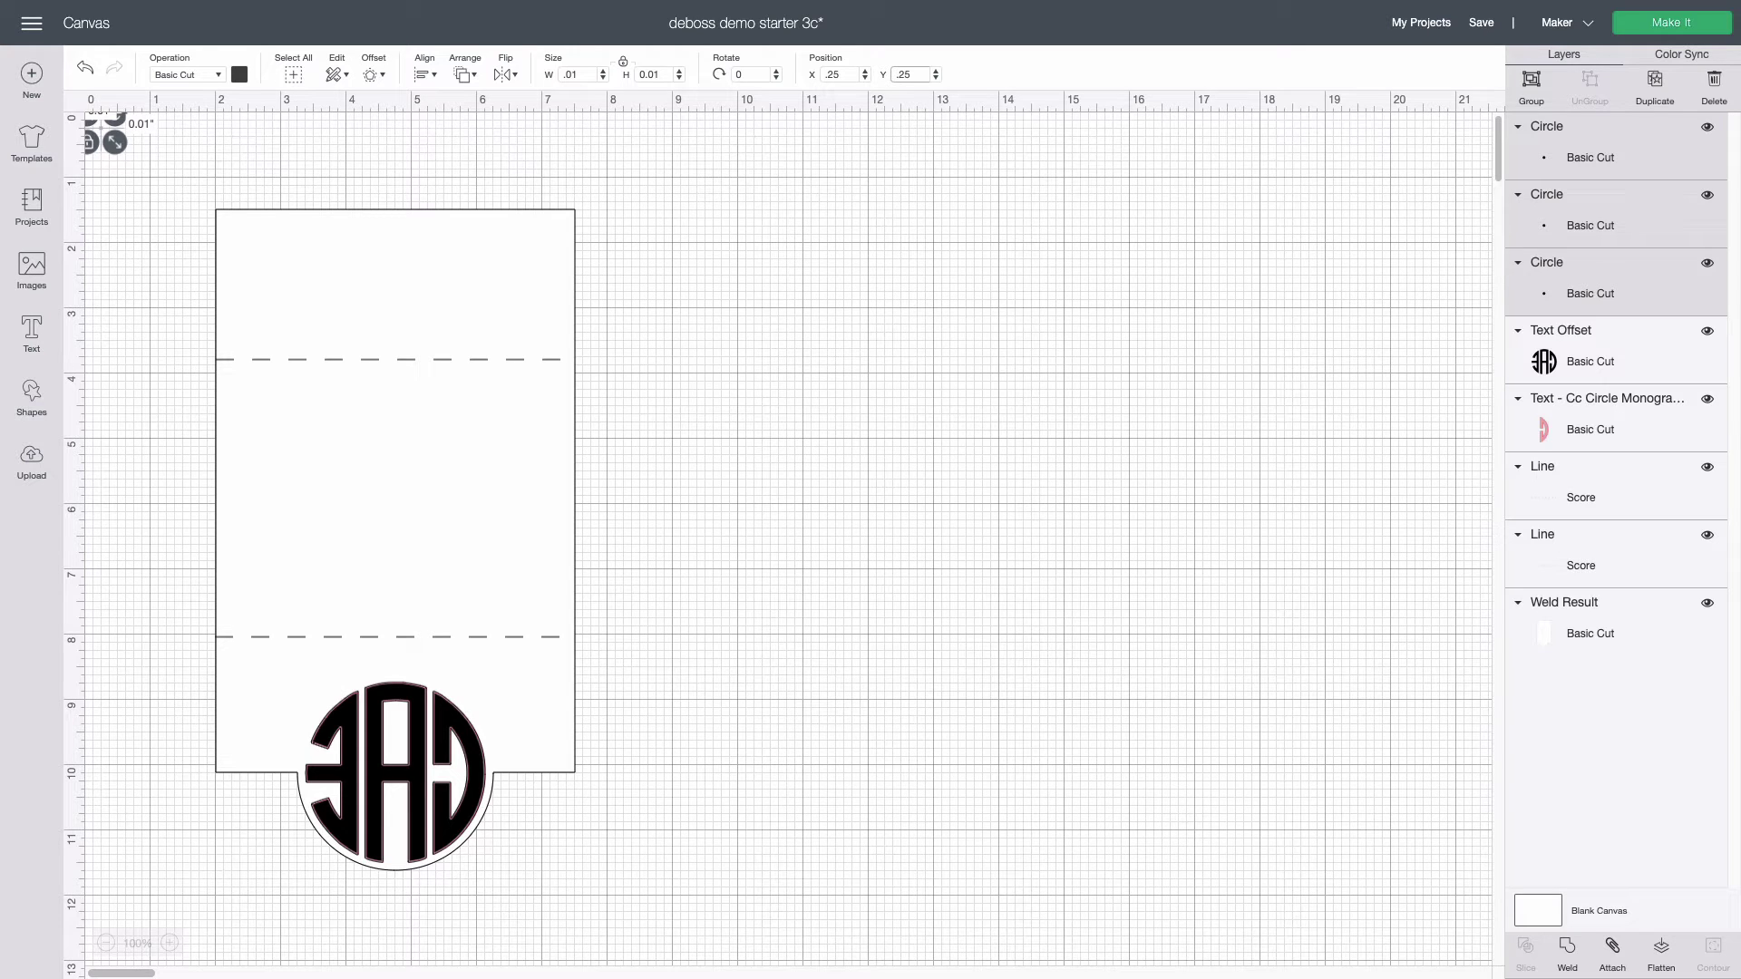
Attach one tiny circle to the card's Weld Result shape.
left_click(1575, 155)
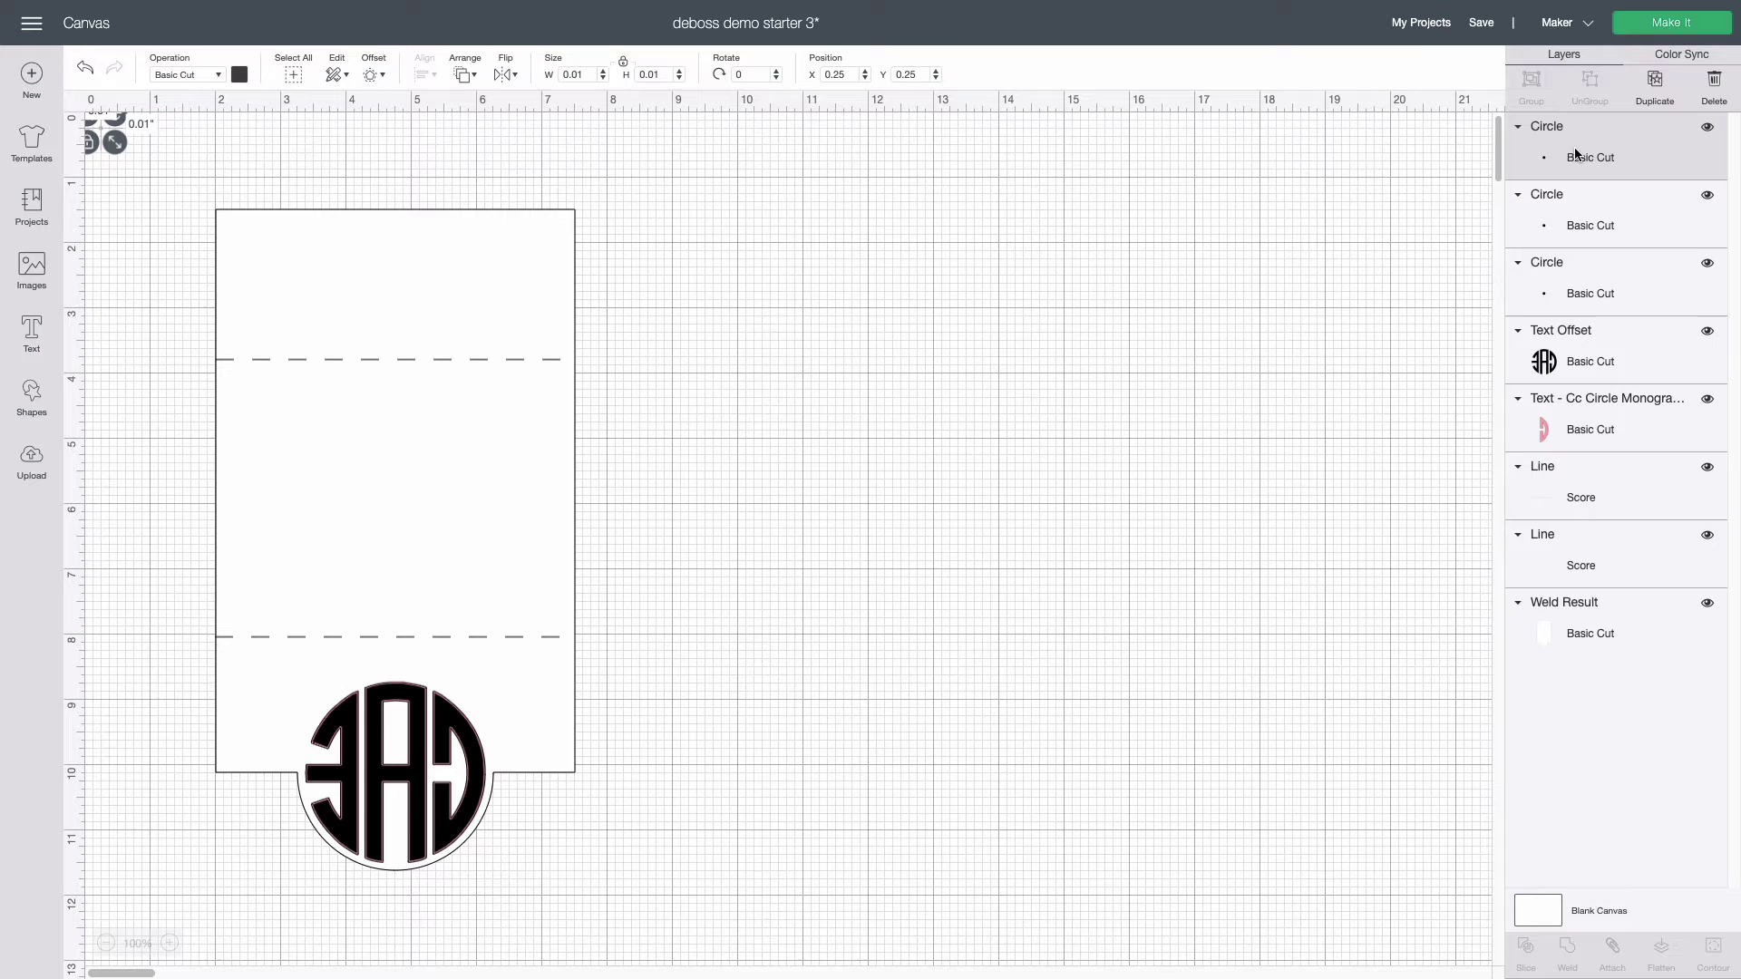
left_click(1643, 620, "shift")
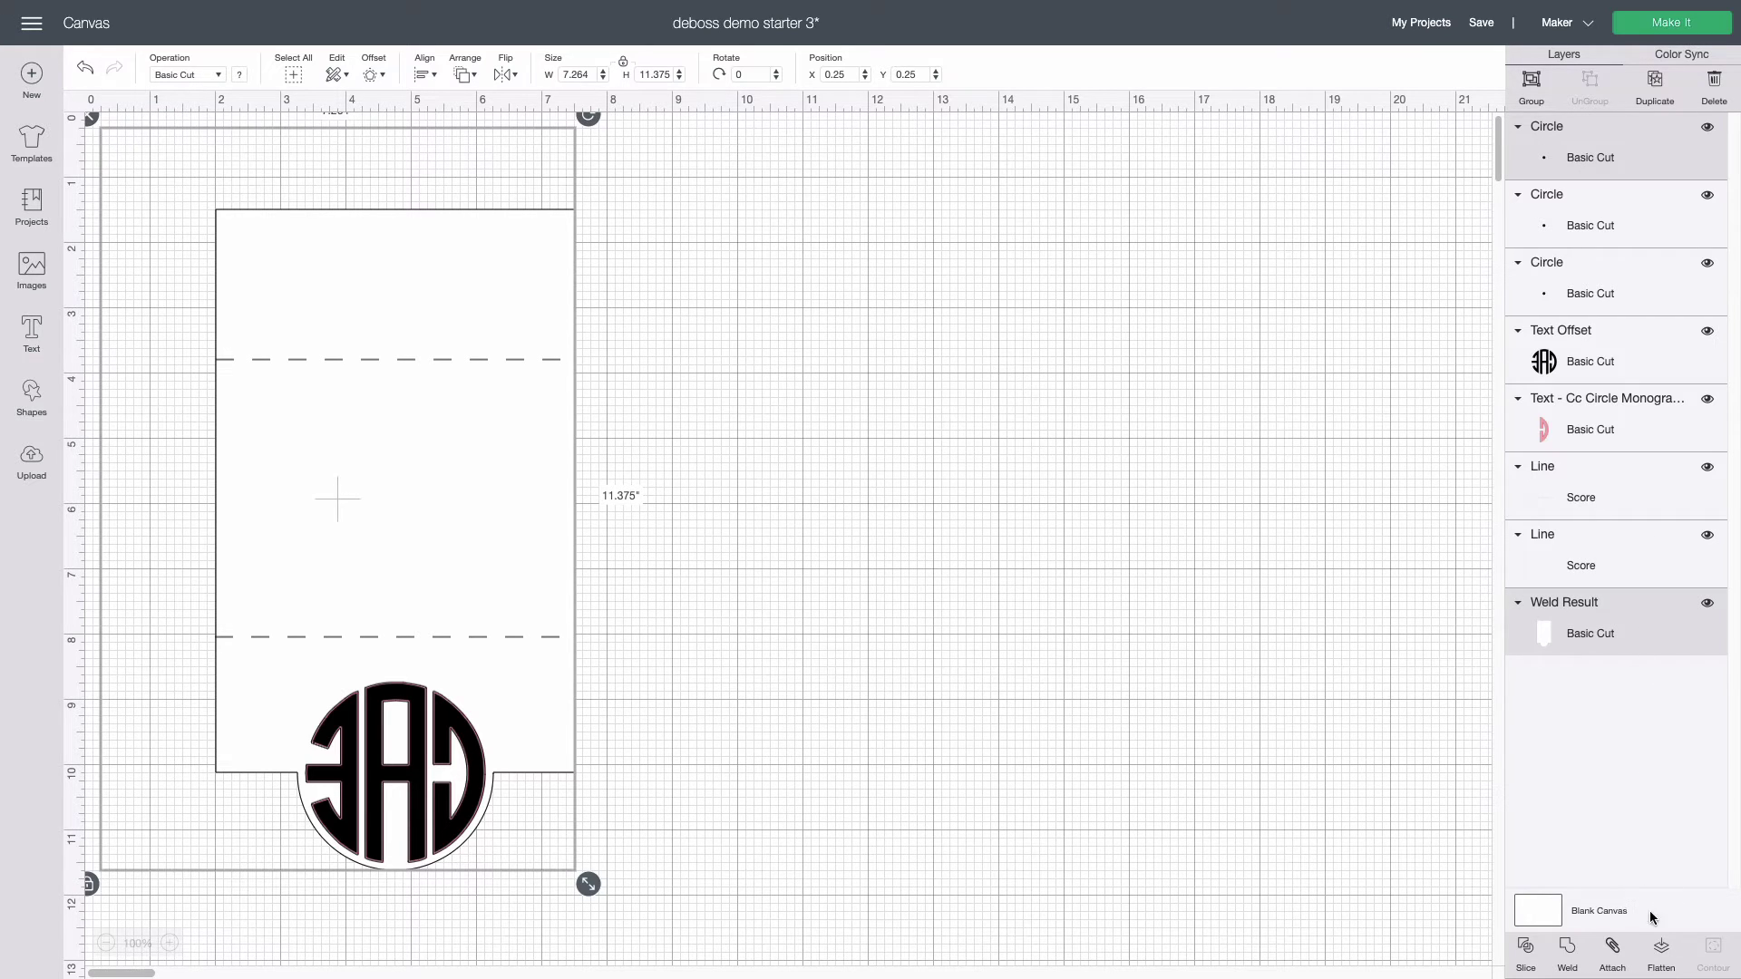
left_click(1619, 956)
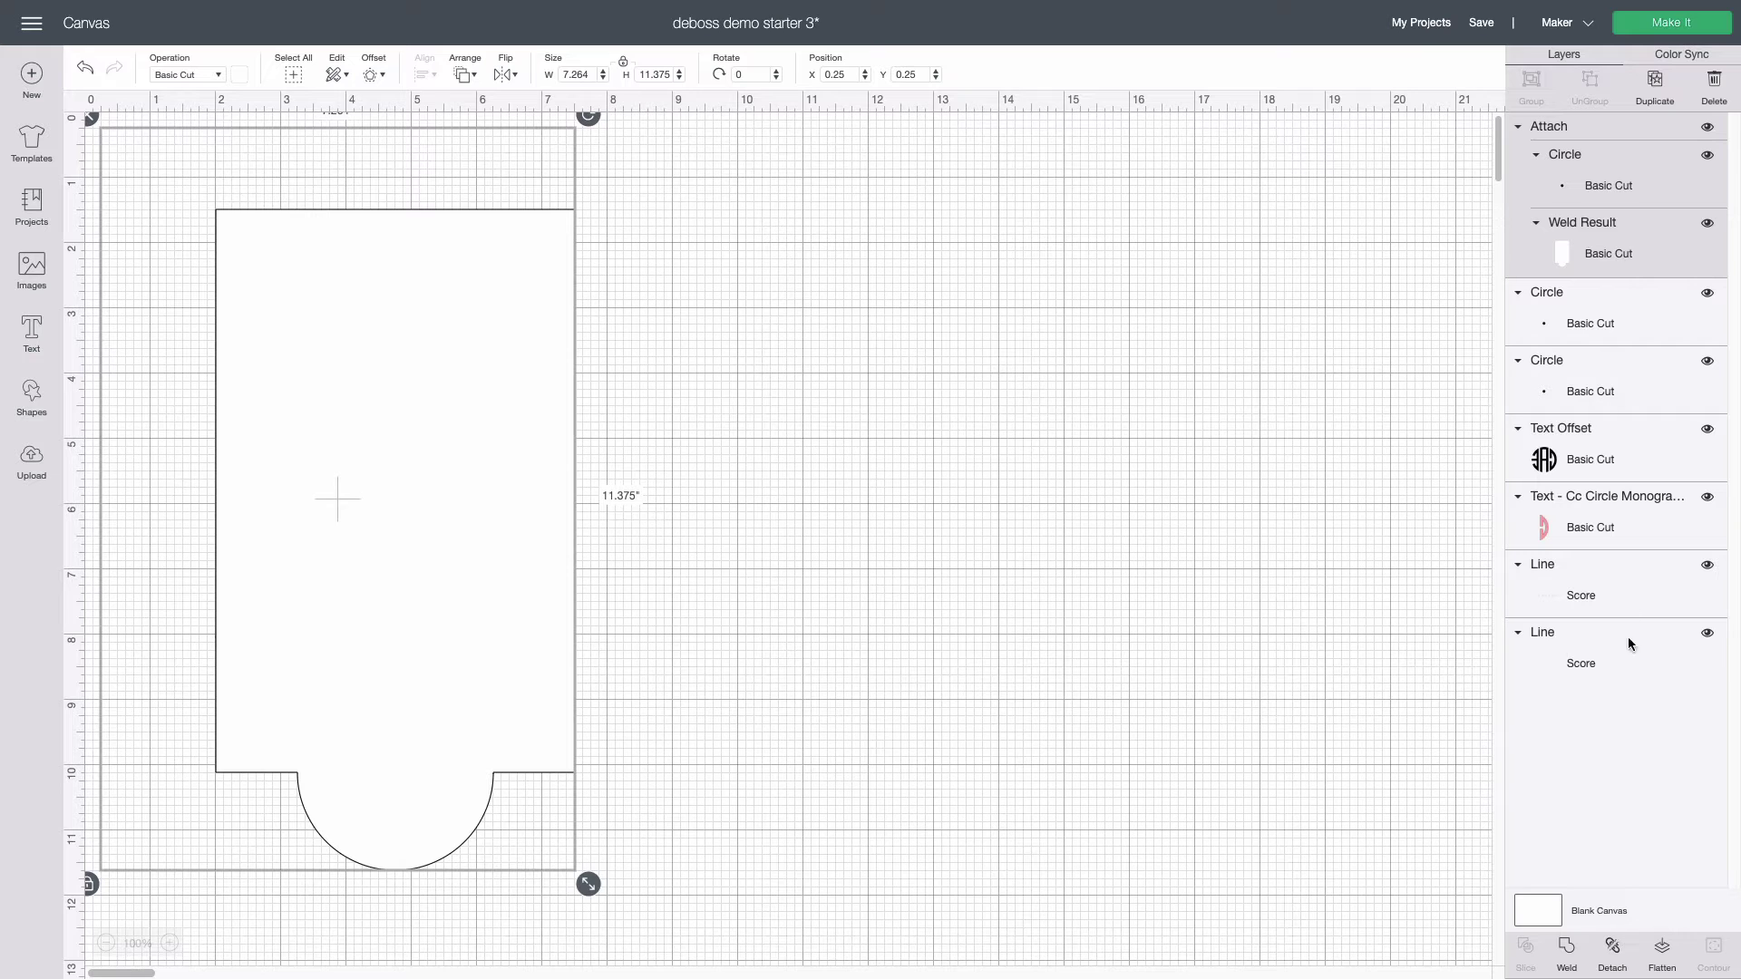
Attach another tiny circle to the pink CAE monogram text.
left_click(1582, 332)
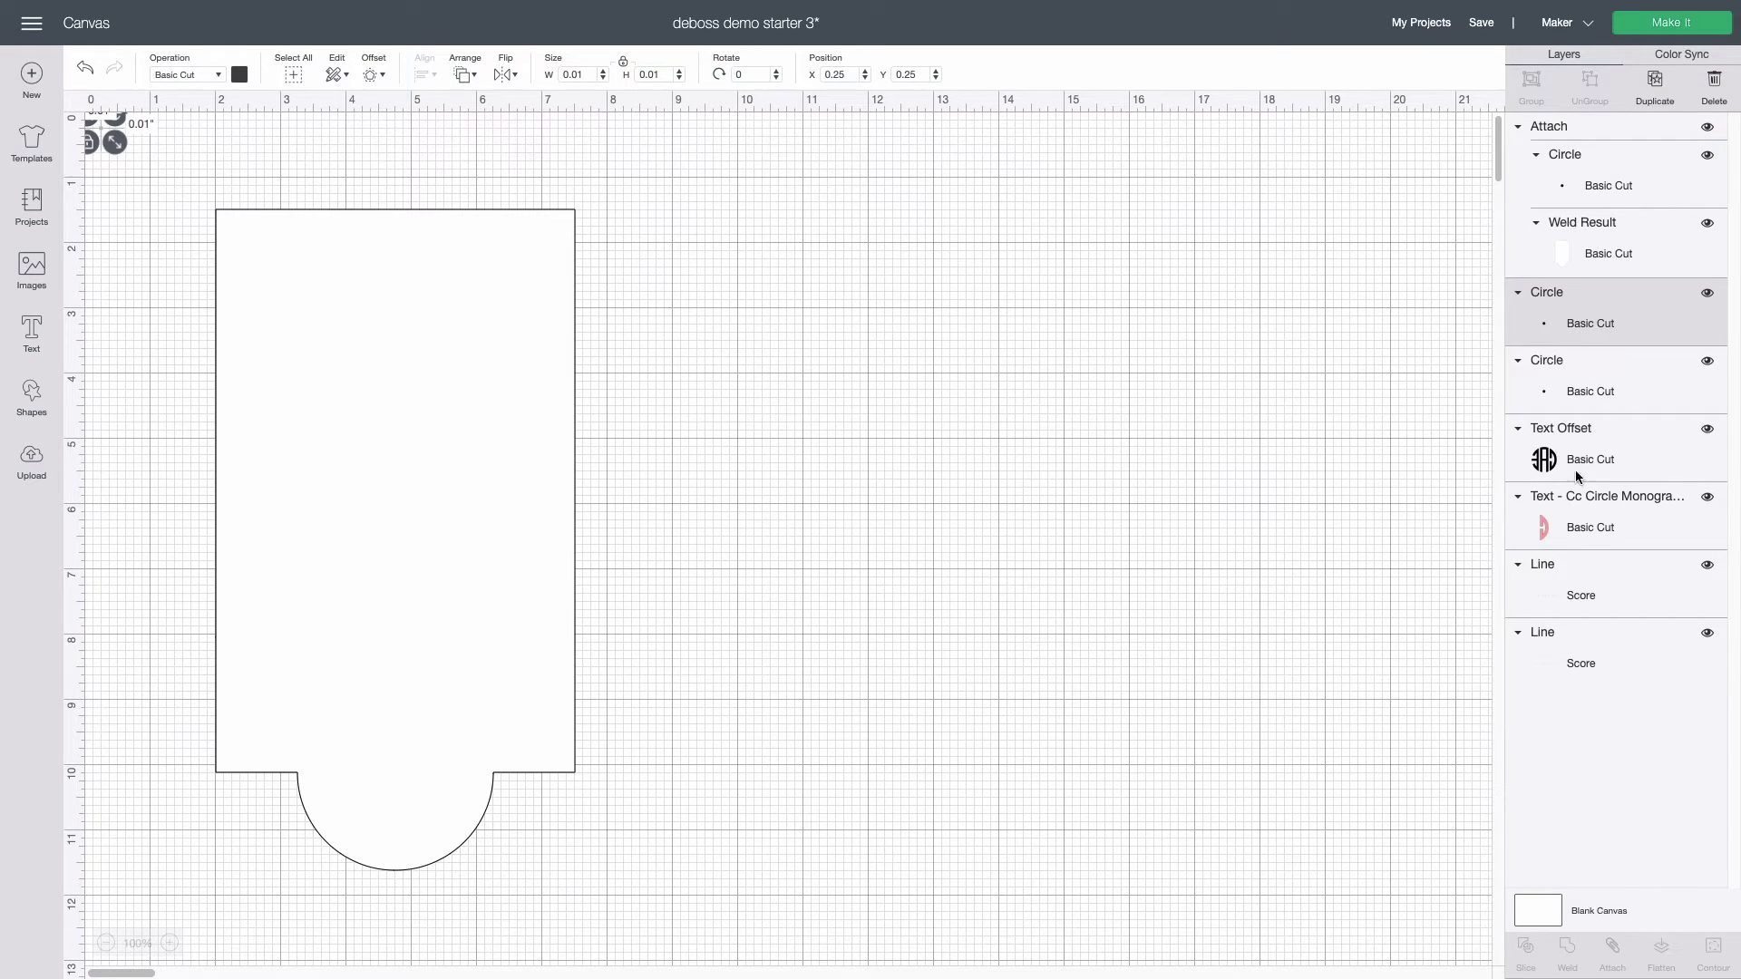
left_click(1574, 532, "shift")
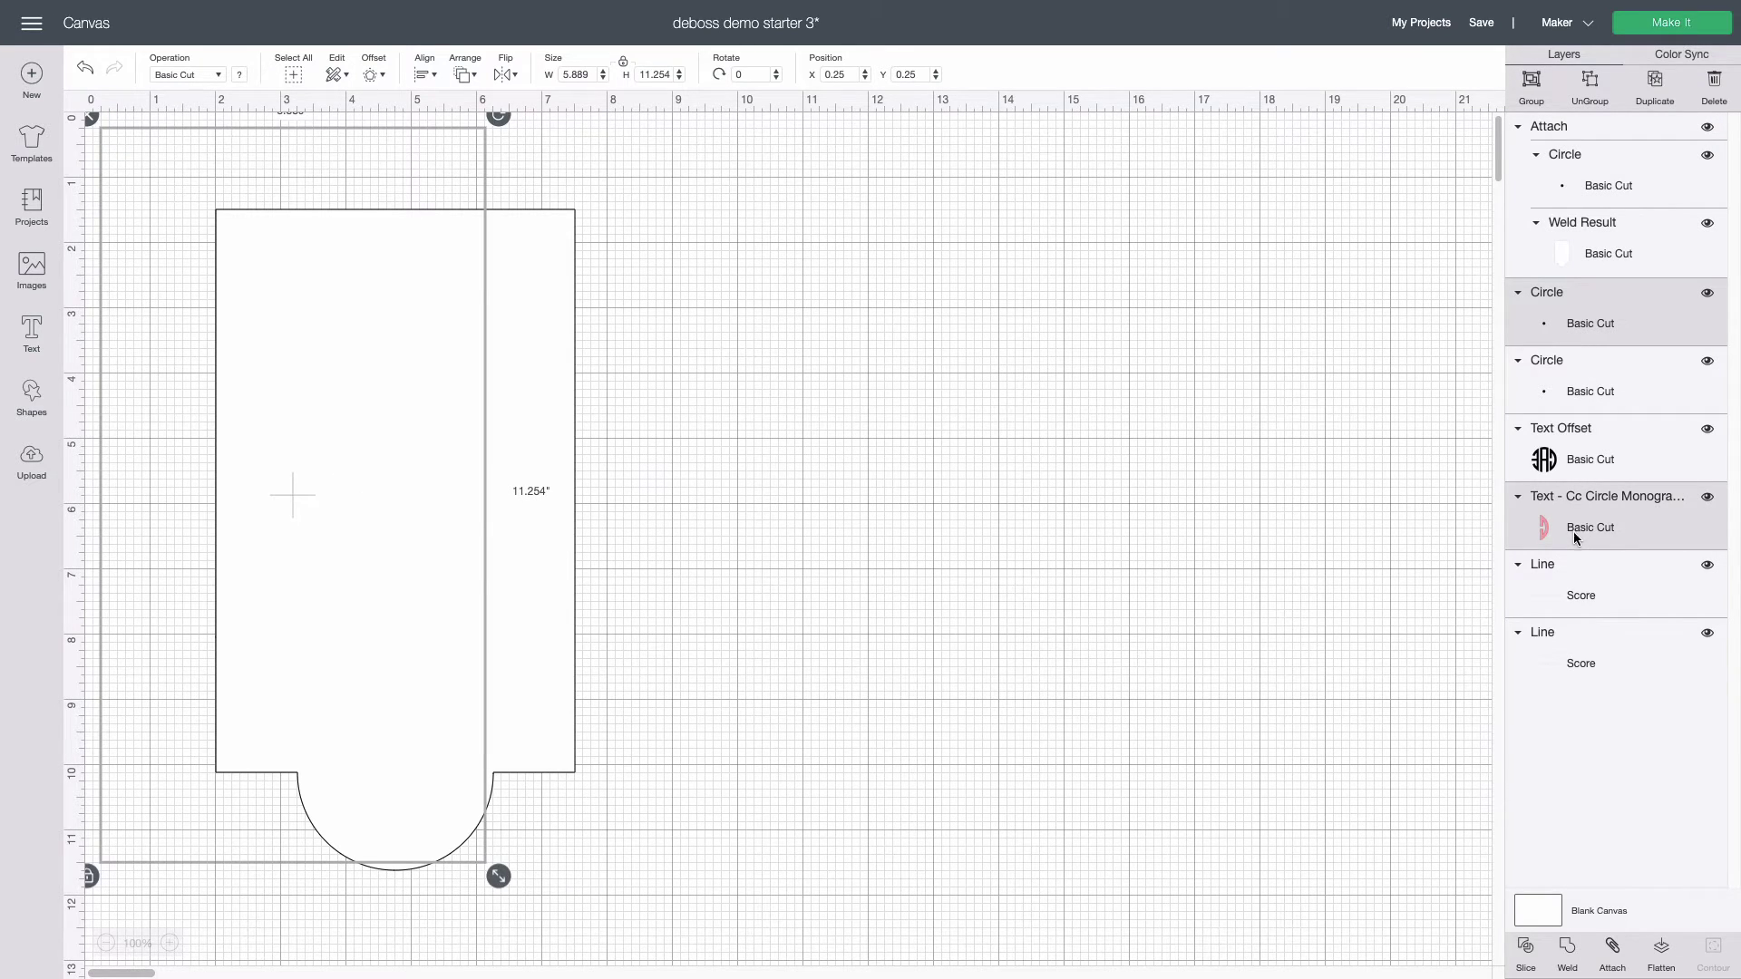
left_click(1612, 947)
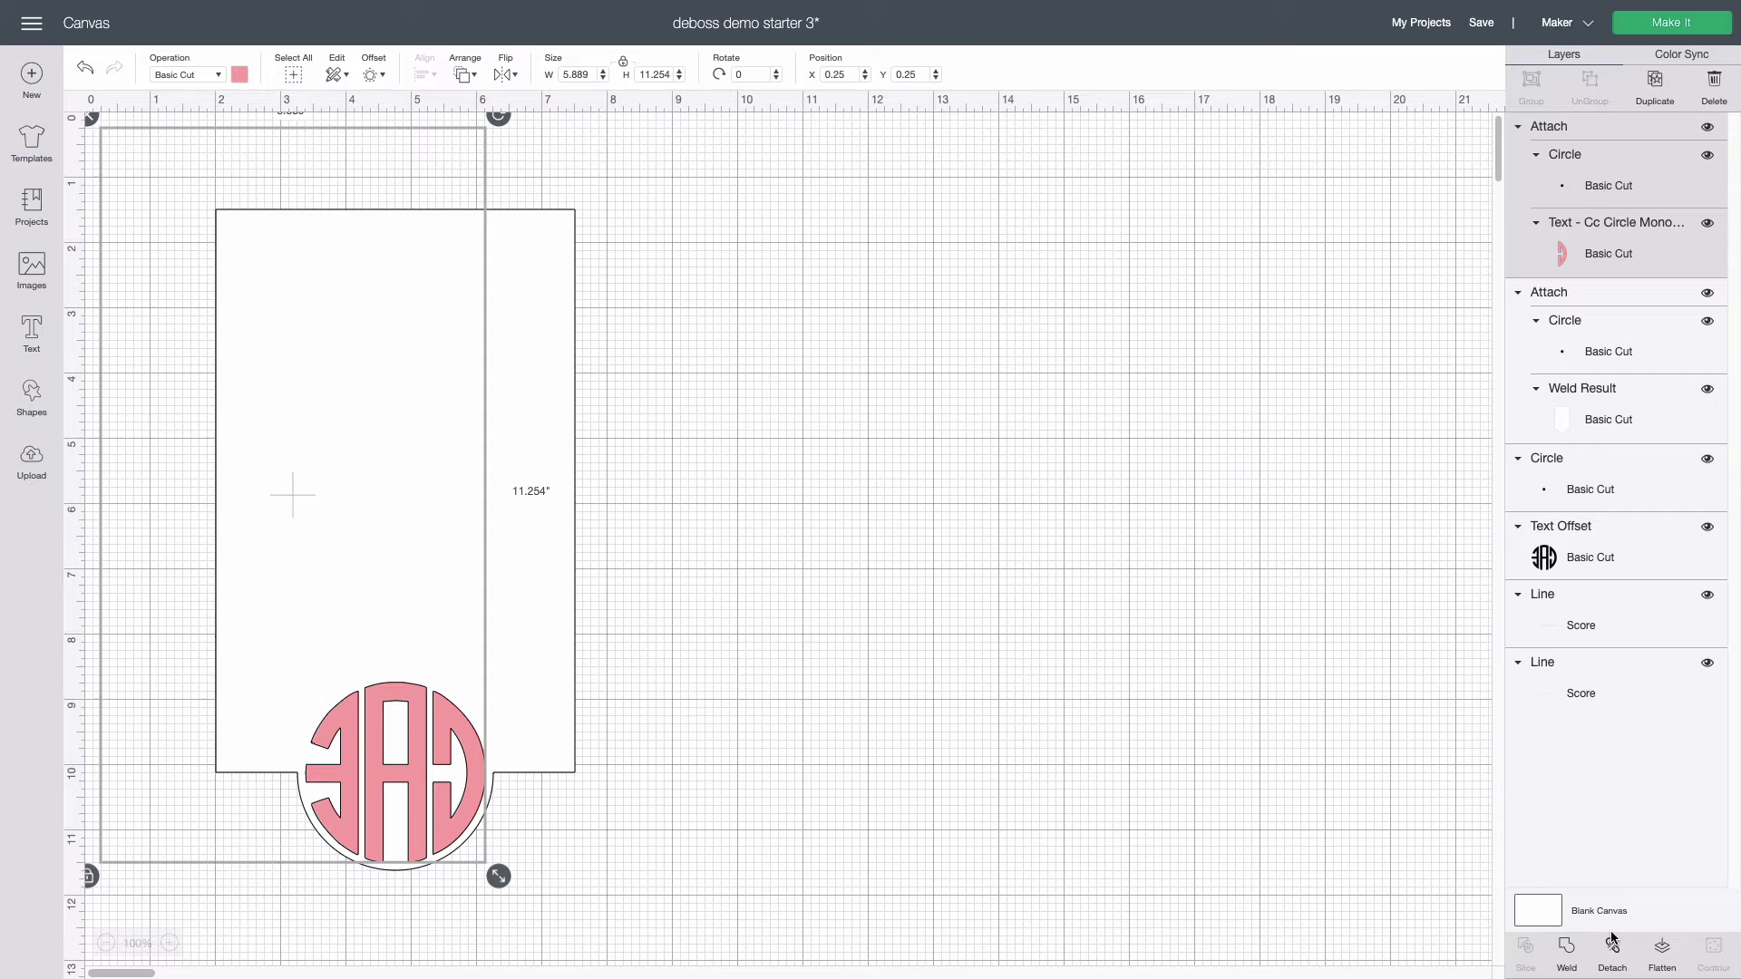
Attach the last circle, Text Offset and both score lines, then set the group to Deboss.
left_click(1602, 473)
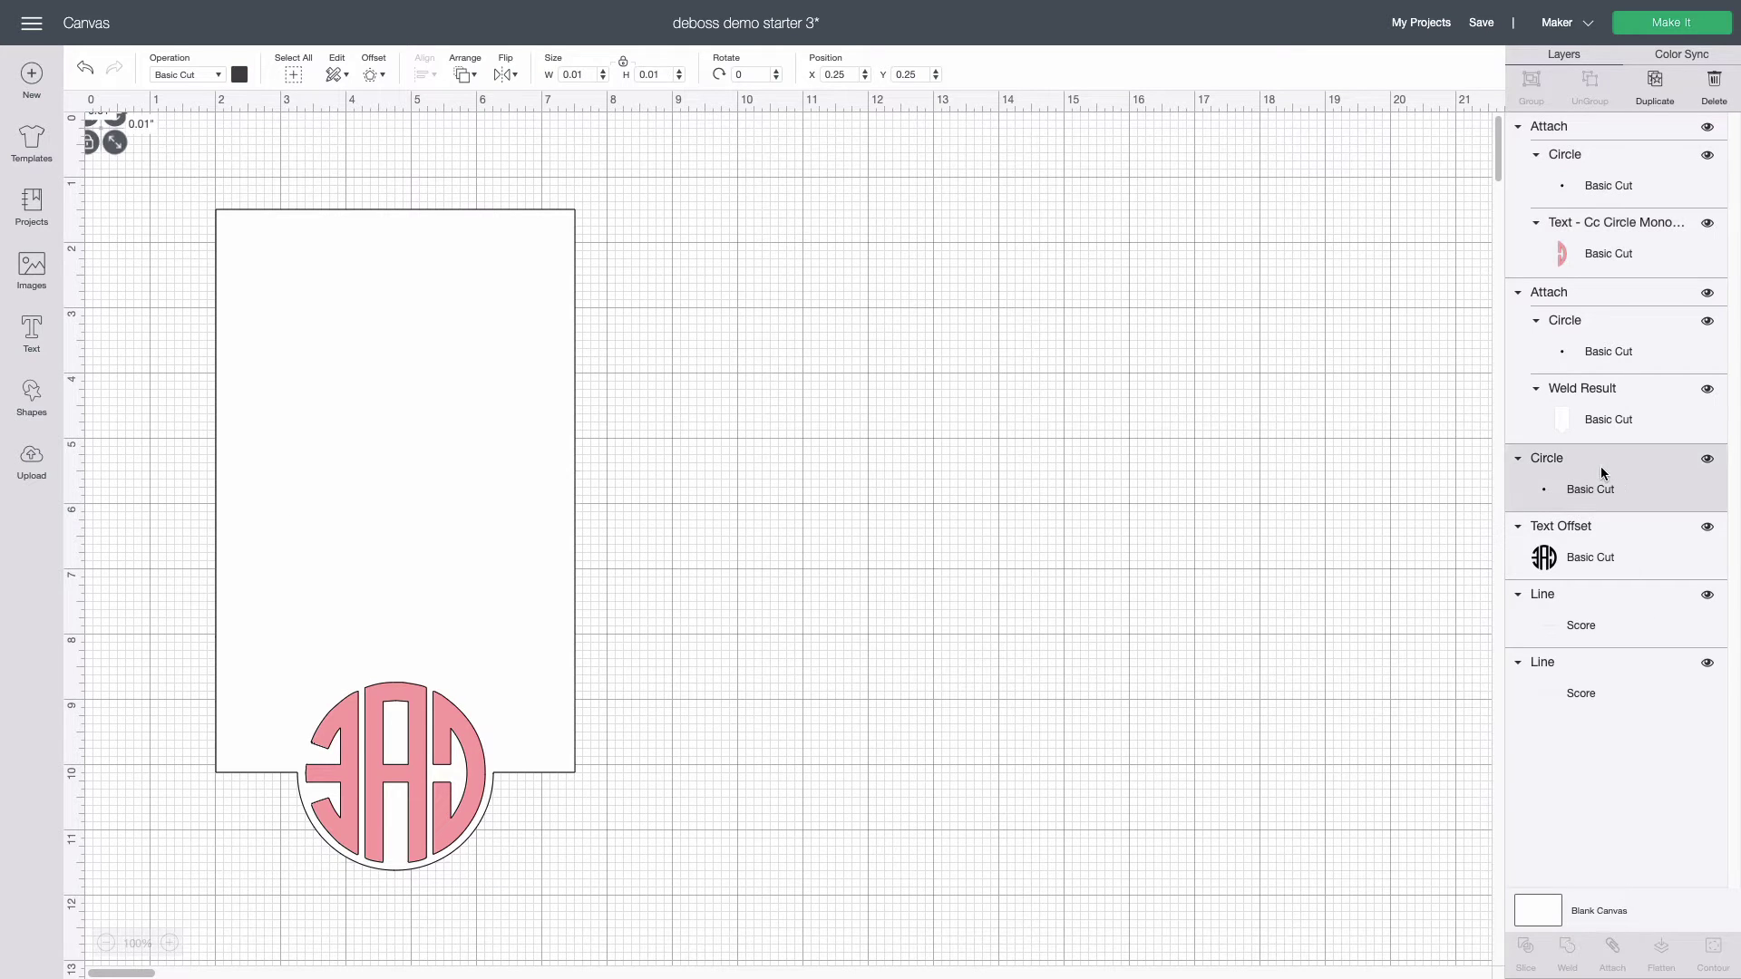
left_click(1600, 526, "shift")
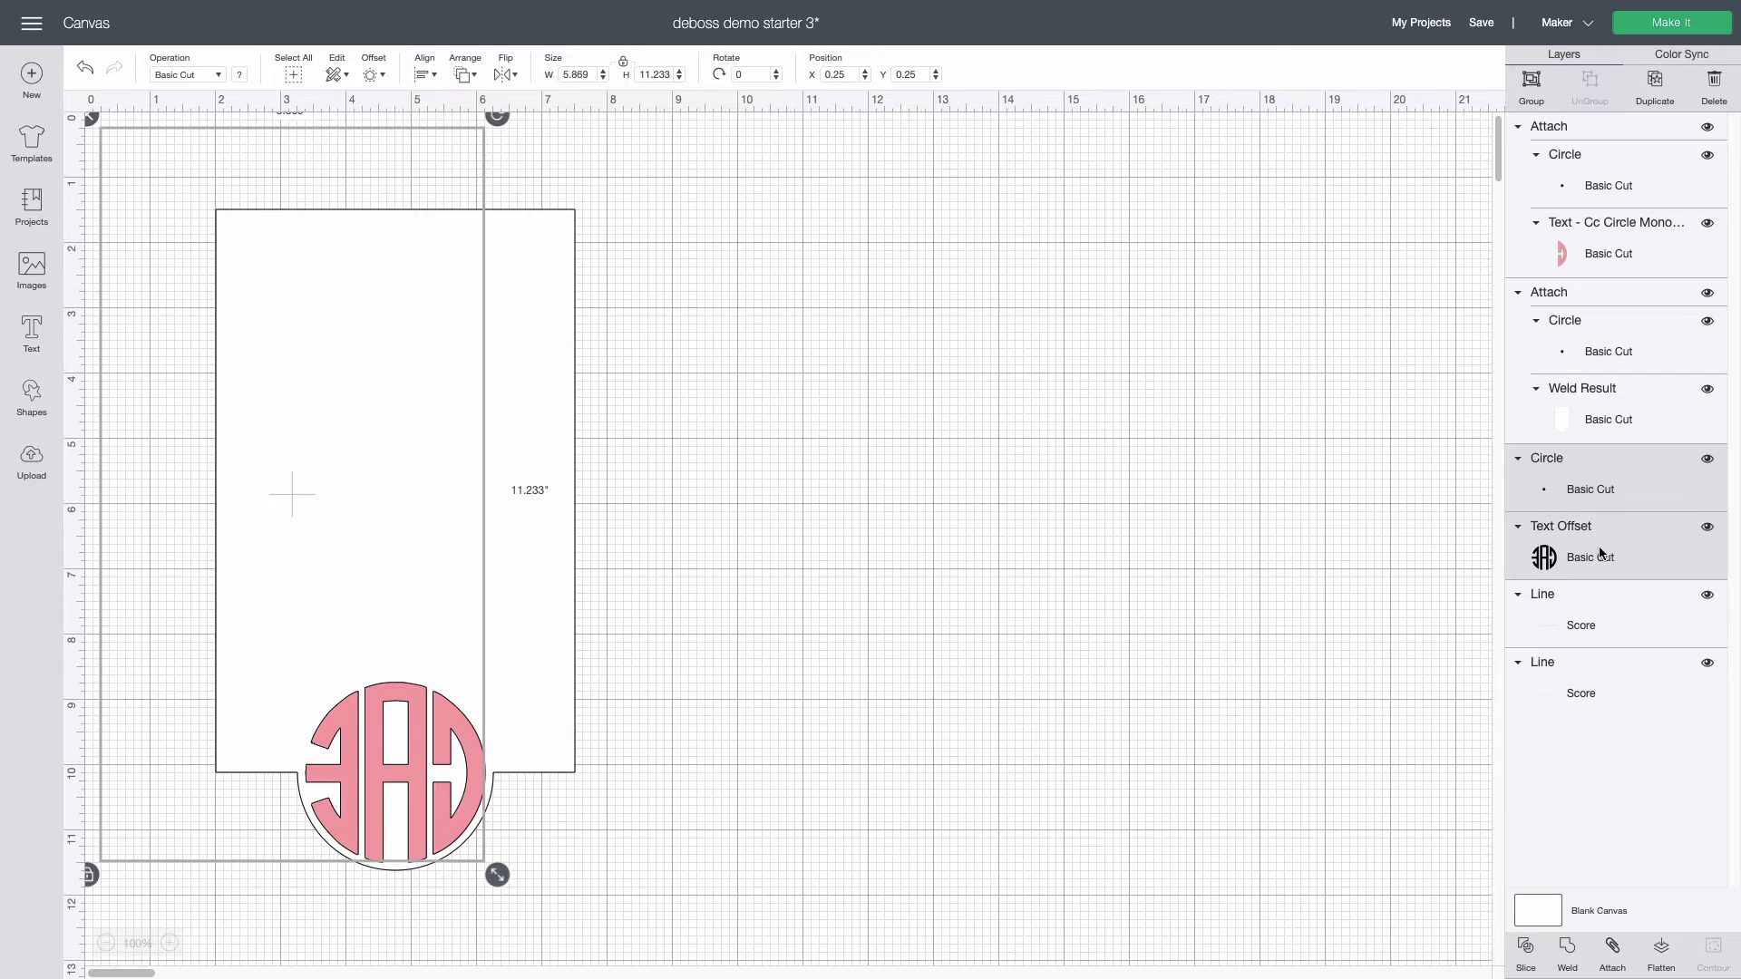
left_click(1592, 594, "shift")
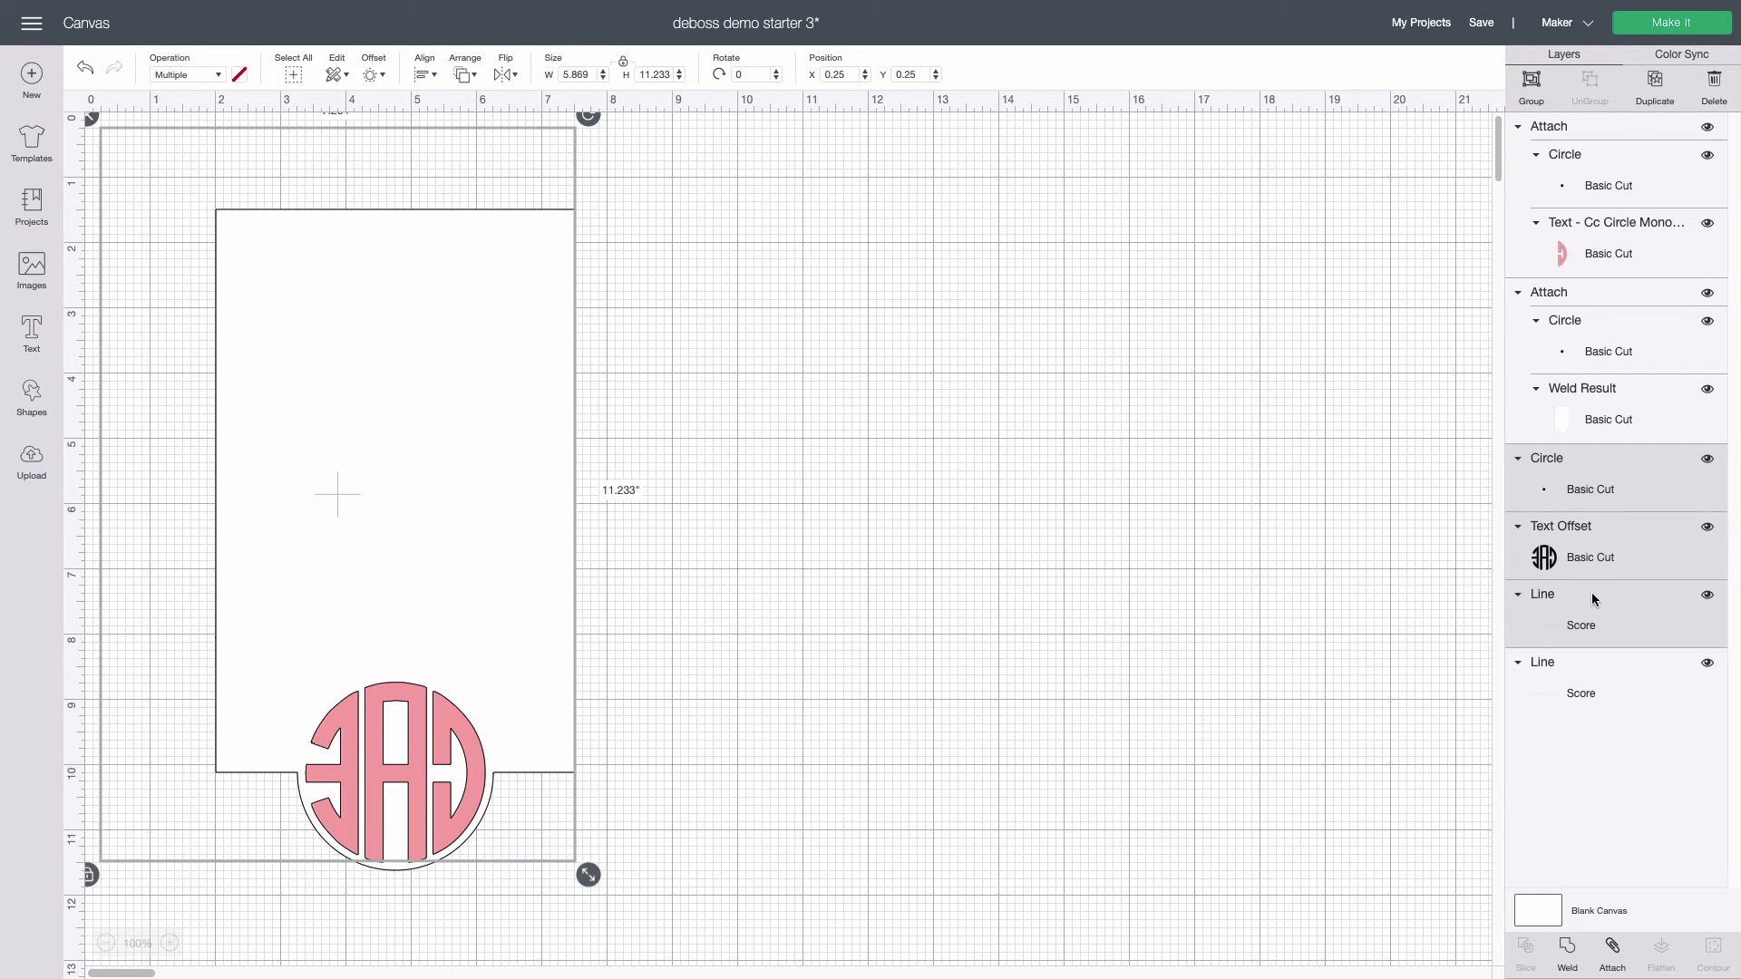
left_click(1587, 673, "shift")
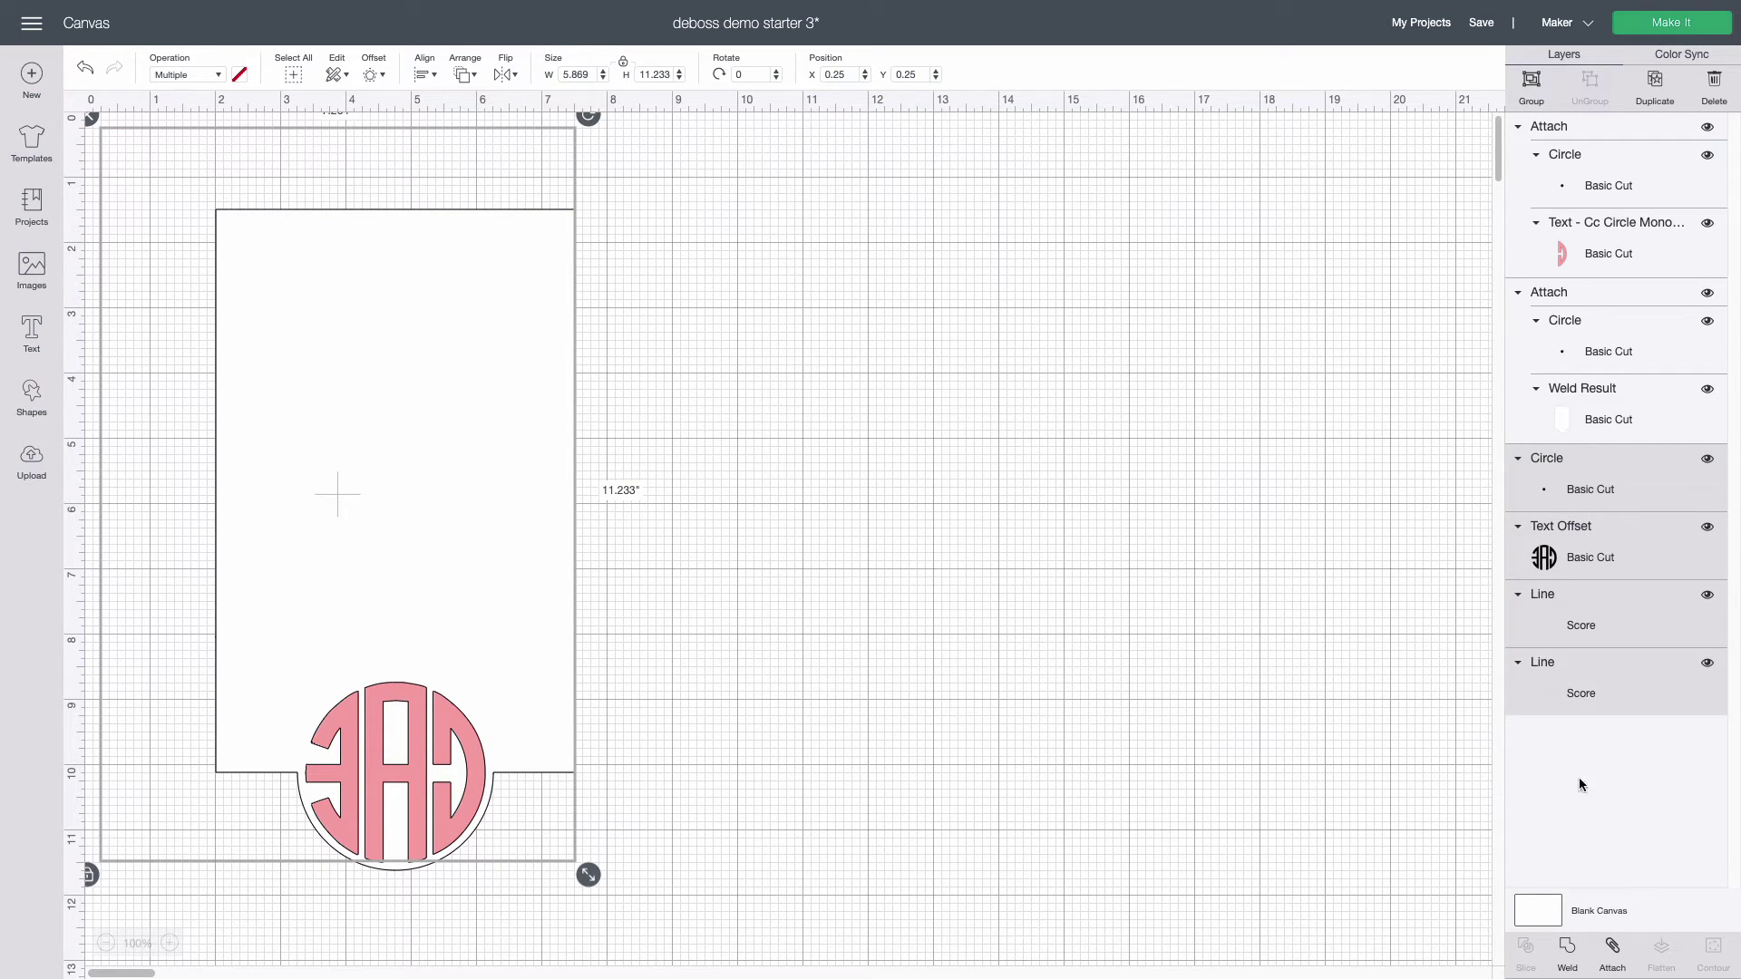
left_click(1611, 946)
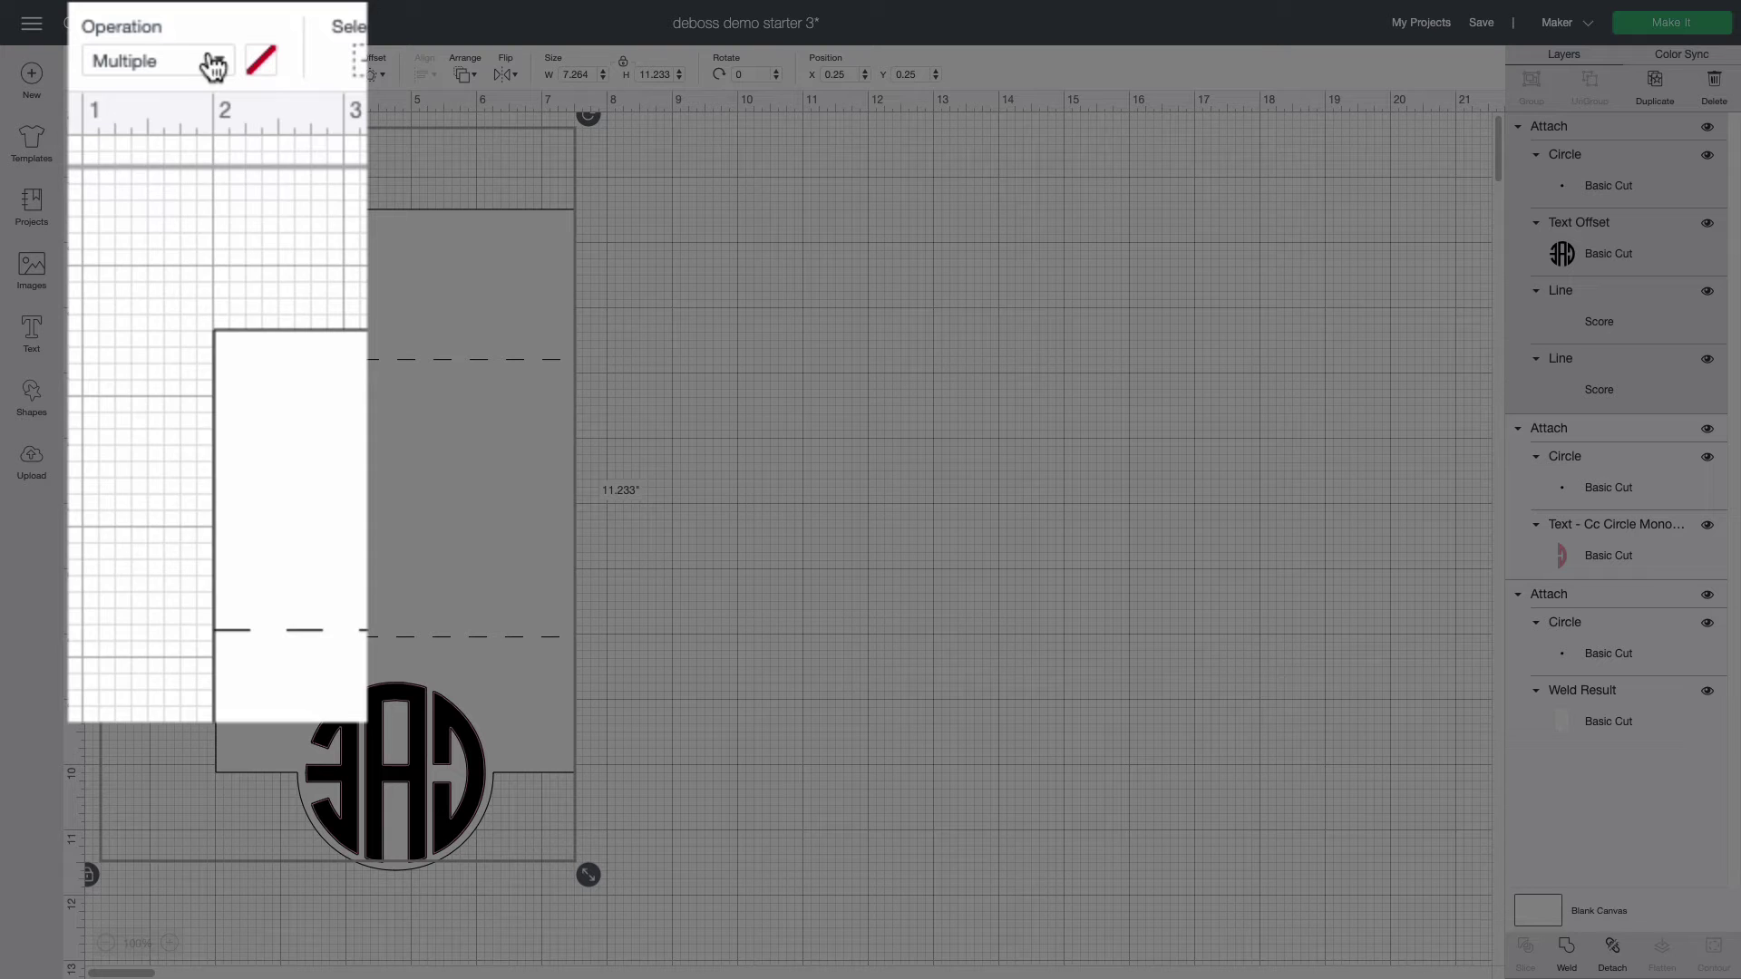
left_click(215, 76)
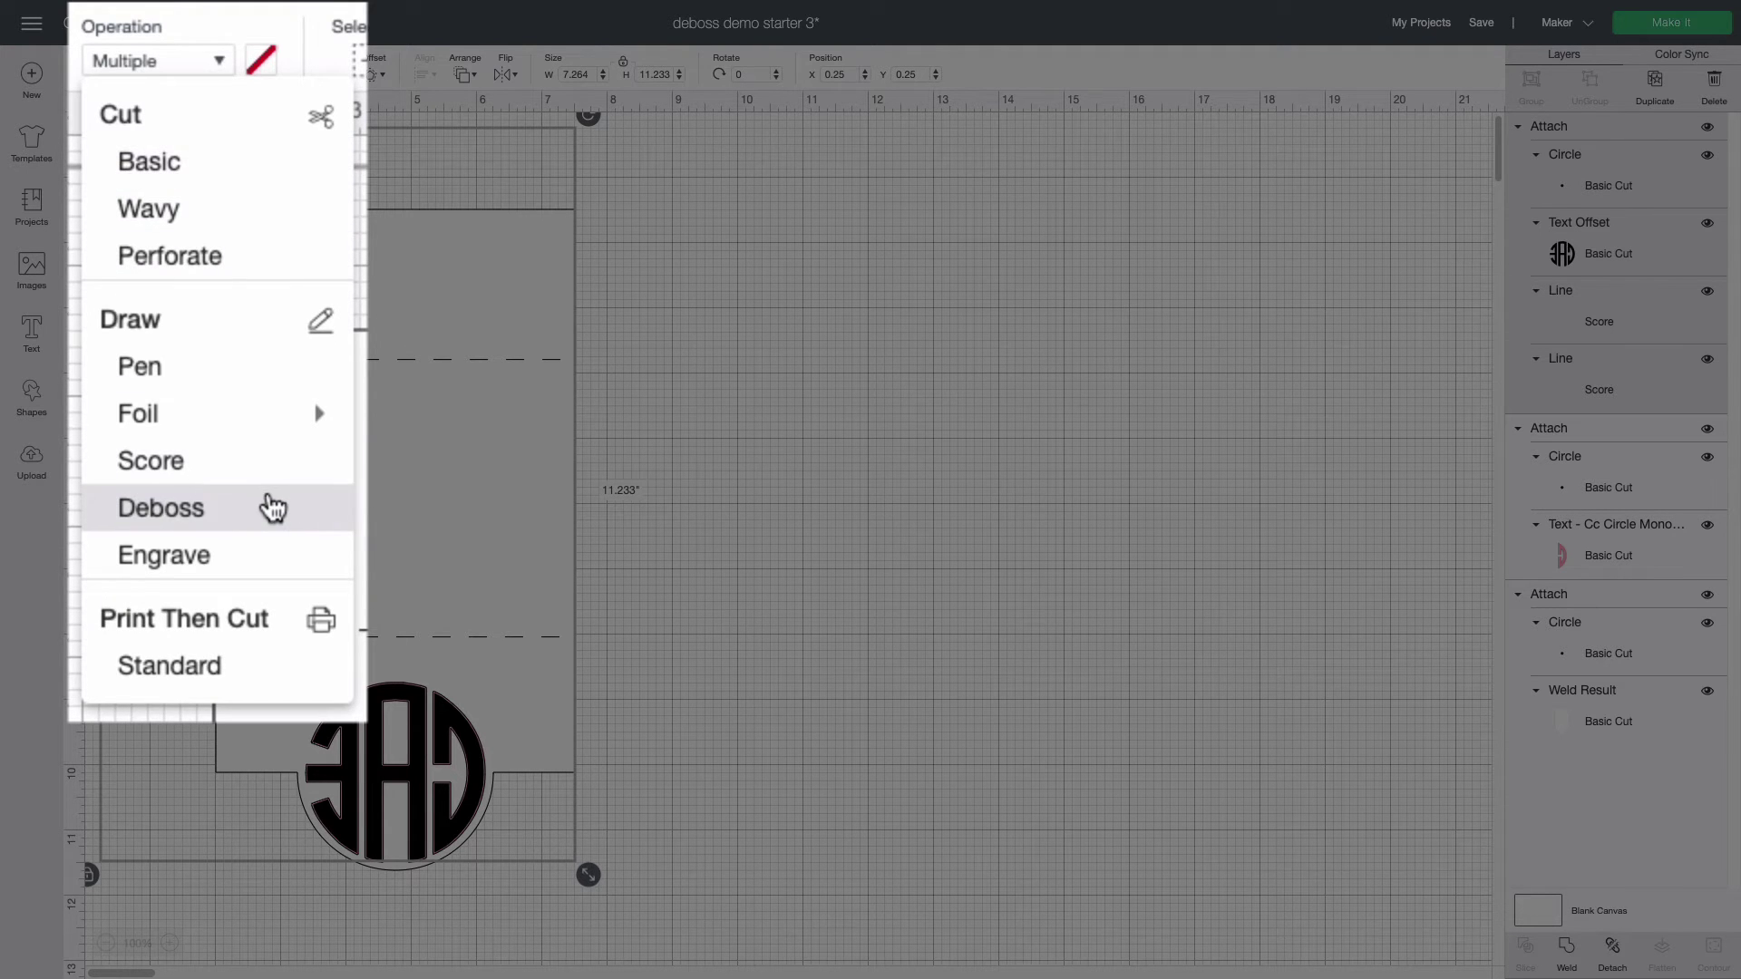
left_click(242, 290)
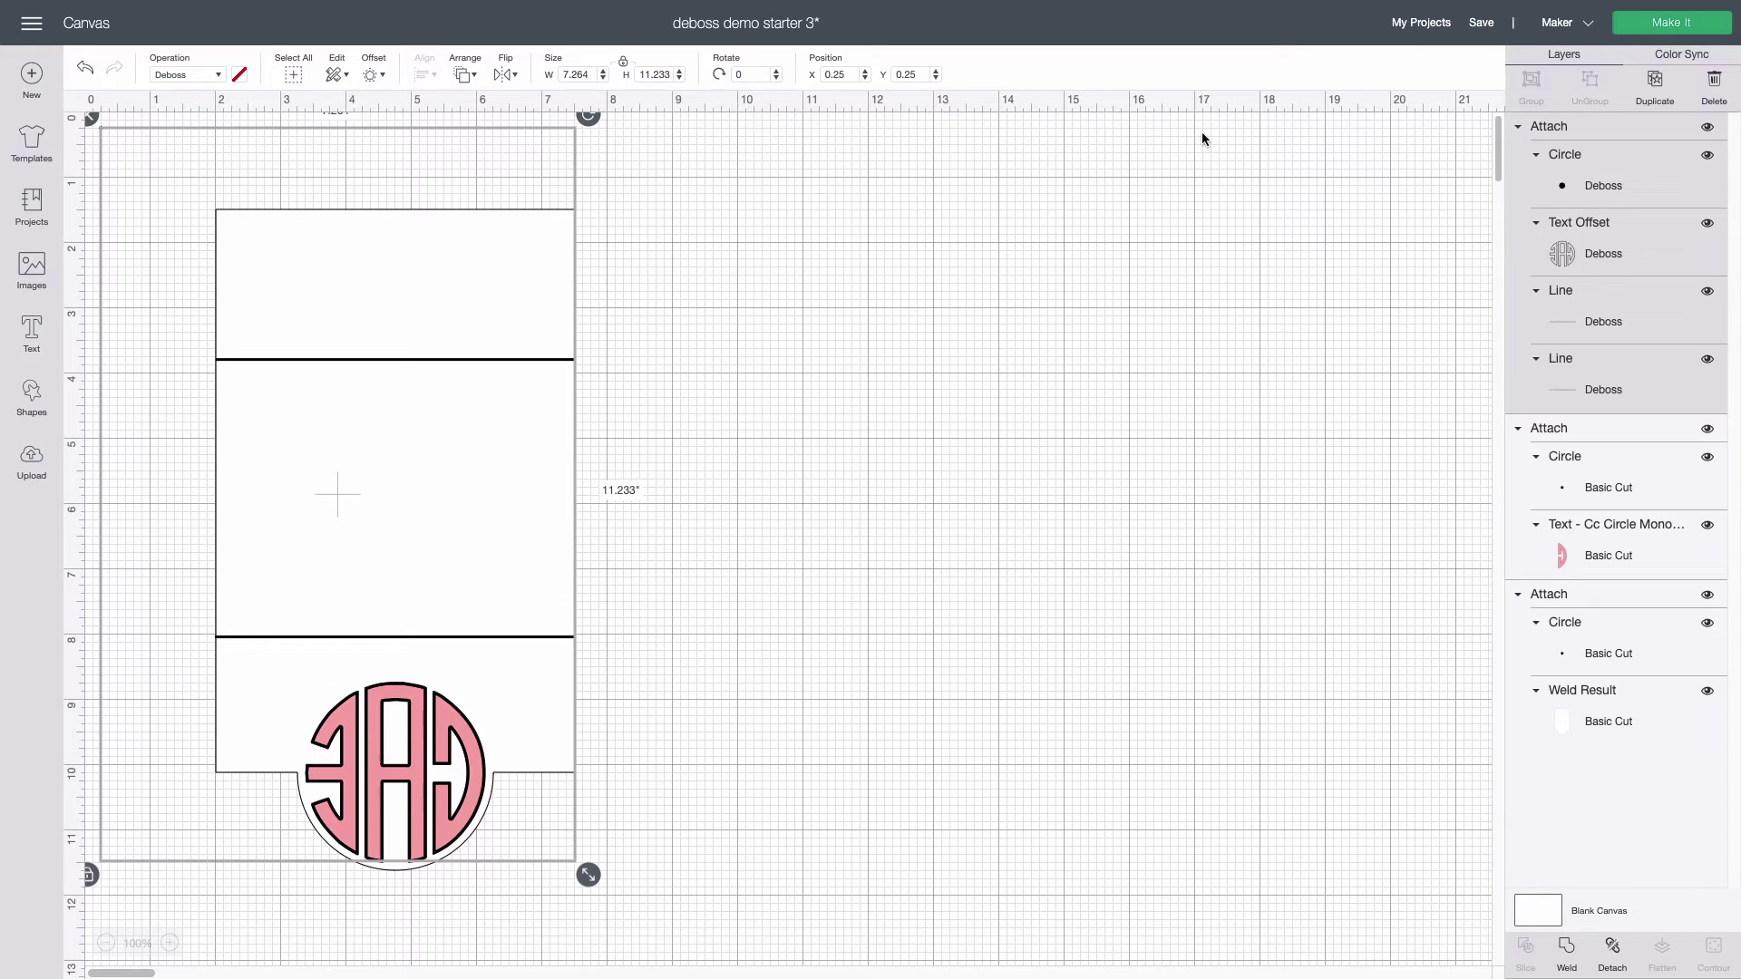
Send the design to Make It, preview the Deboss, white card and pink stencil mats, and continue.
left_click(1636, 39)
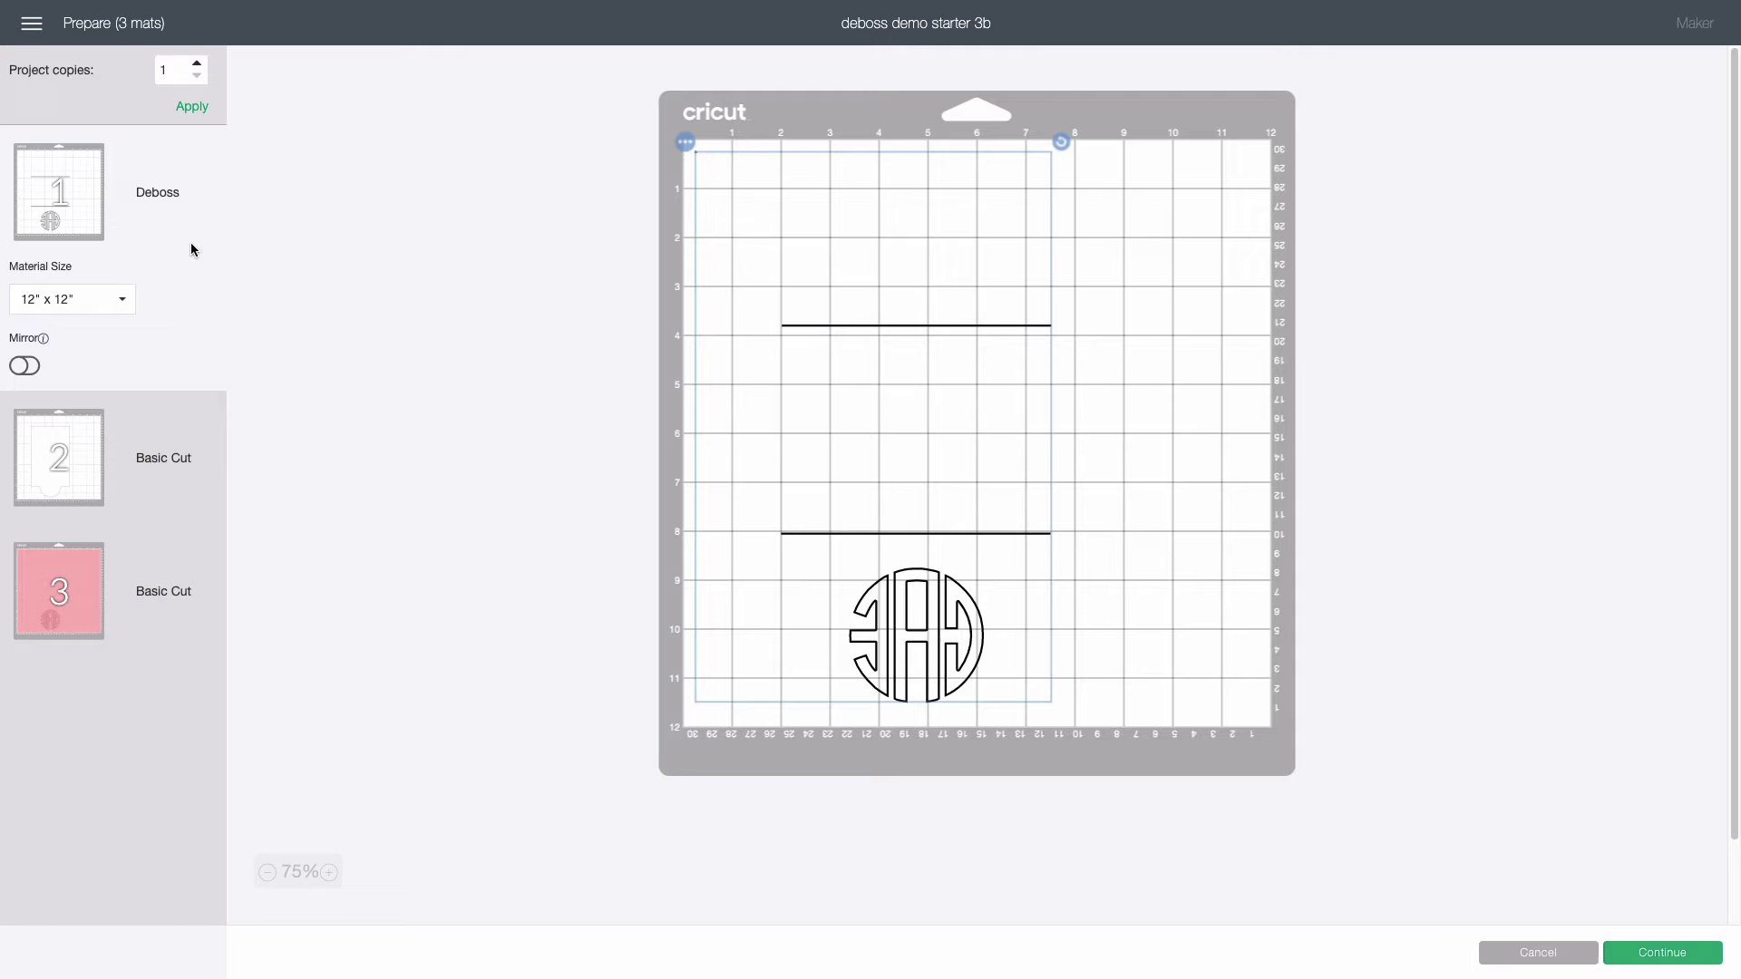
left_click(181, 448)
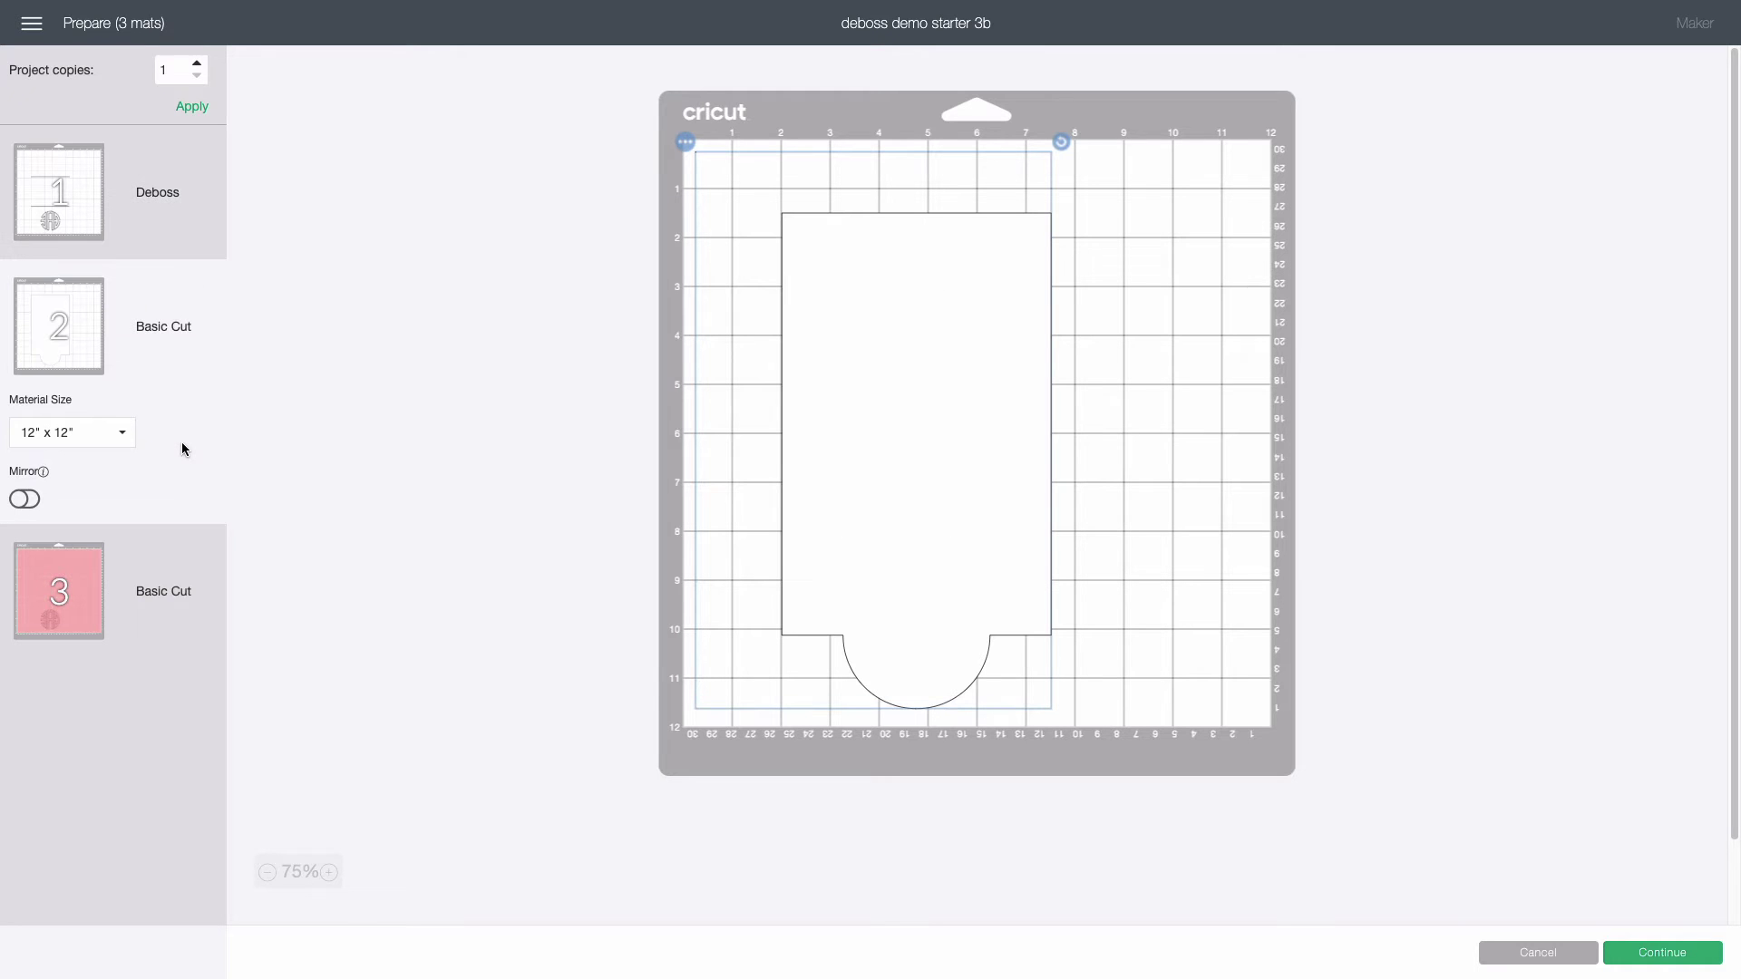
left_click(165, 564)
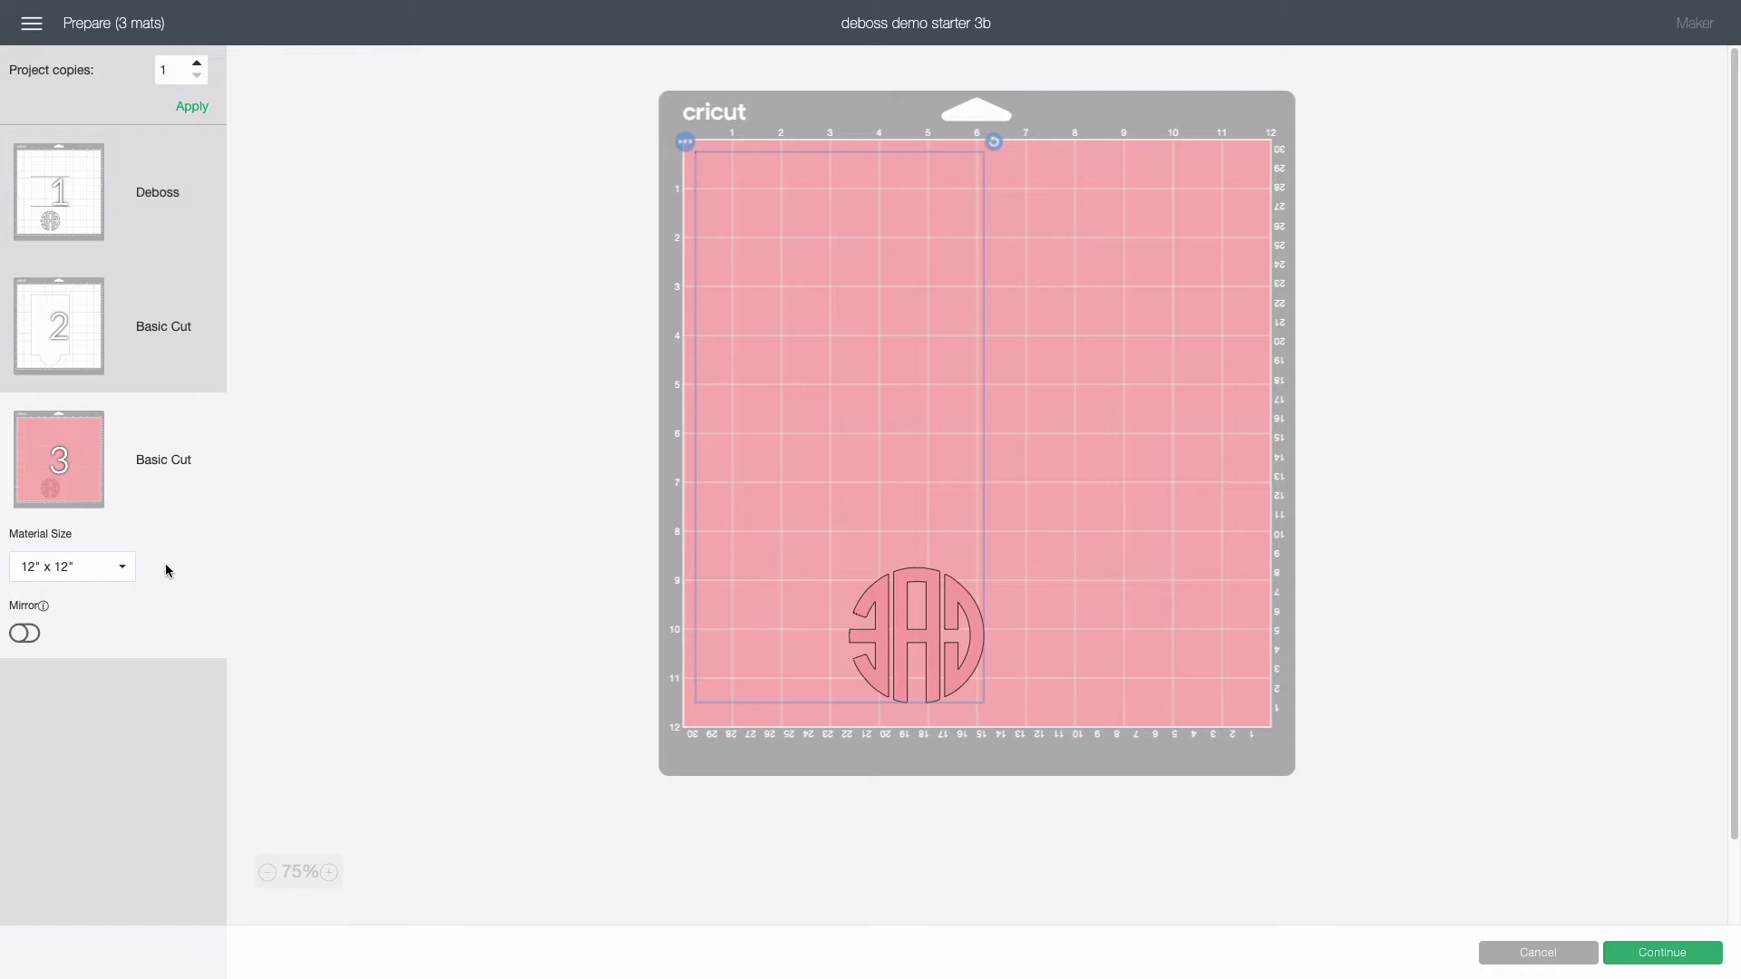
left_click(162, 335)
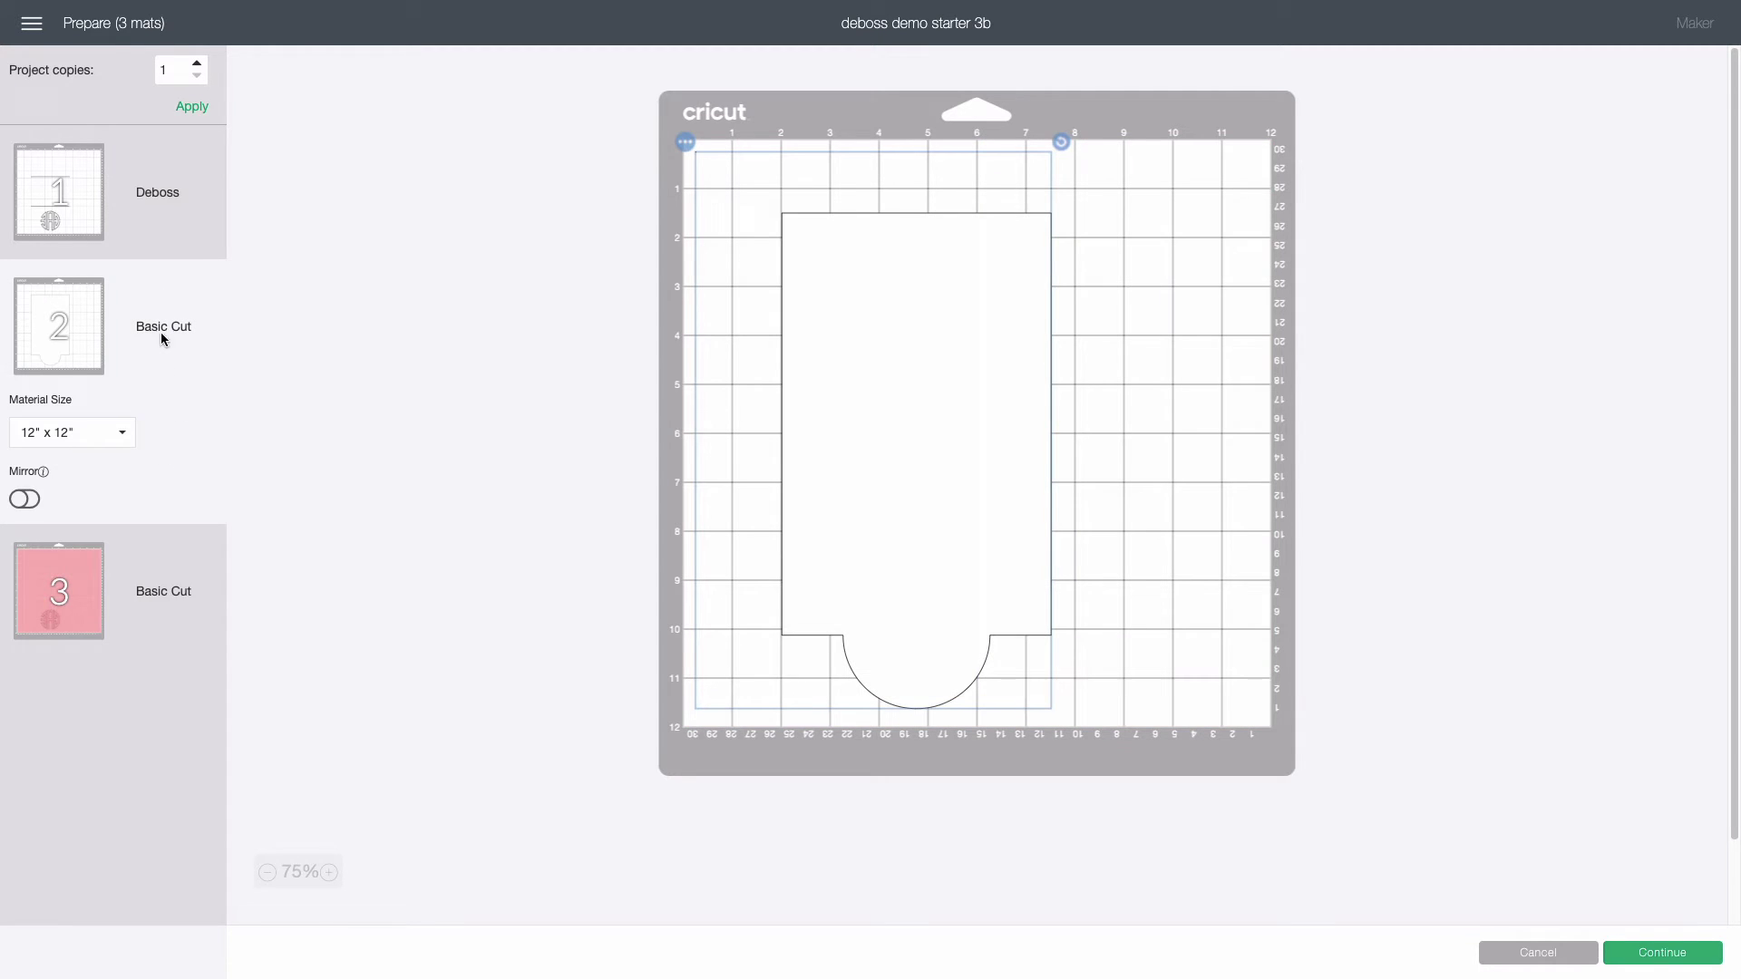
left_click(179, 217)
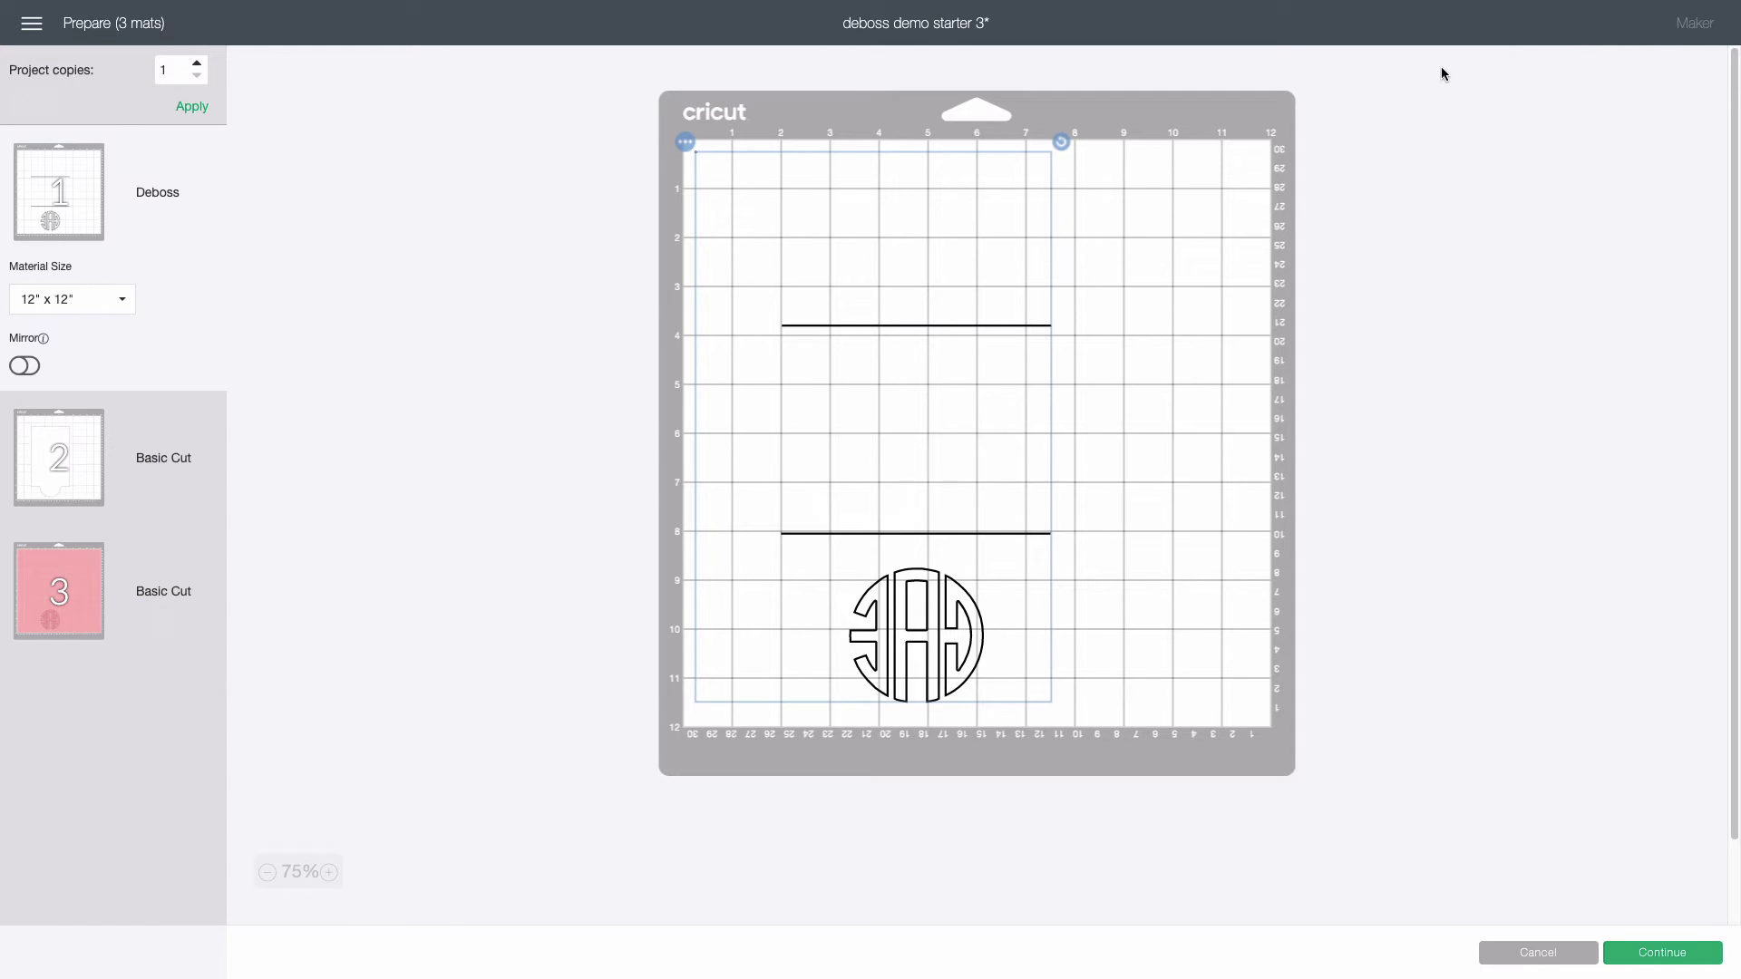
left_click(78, 573)
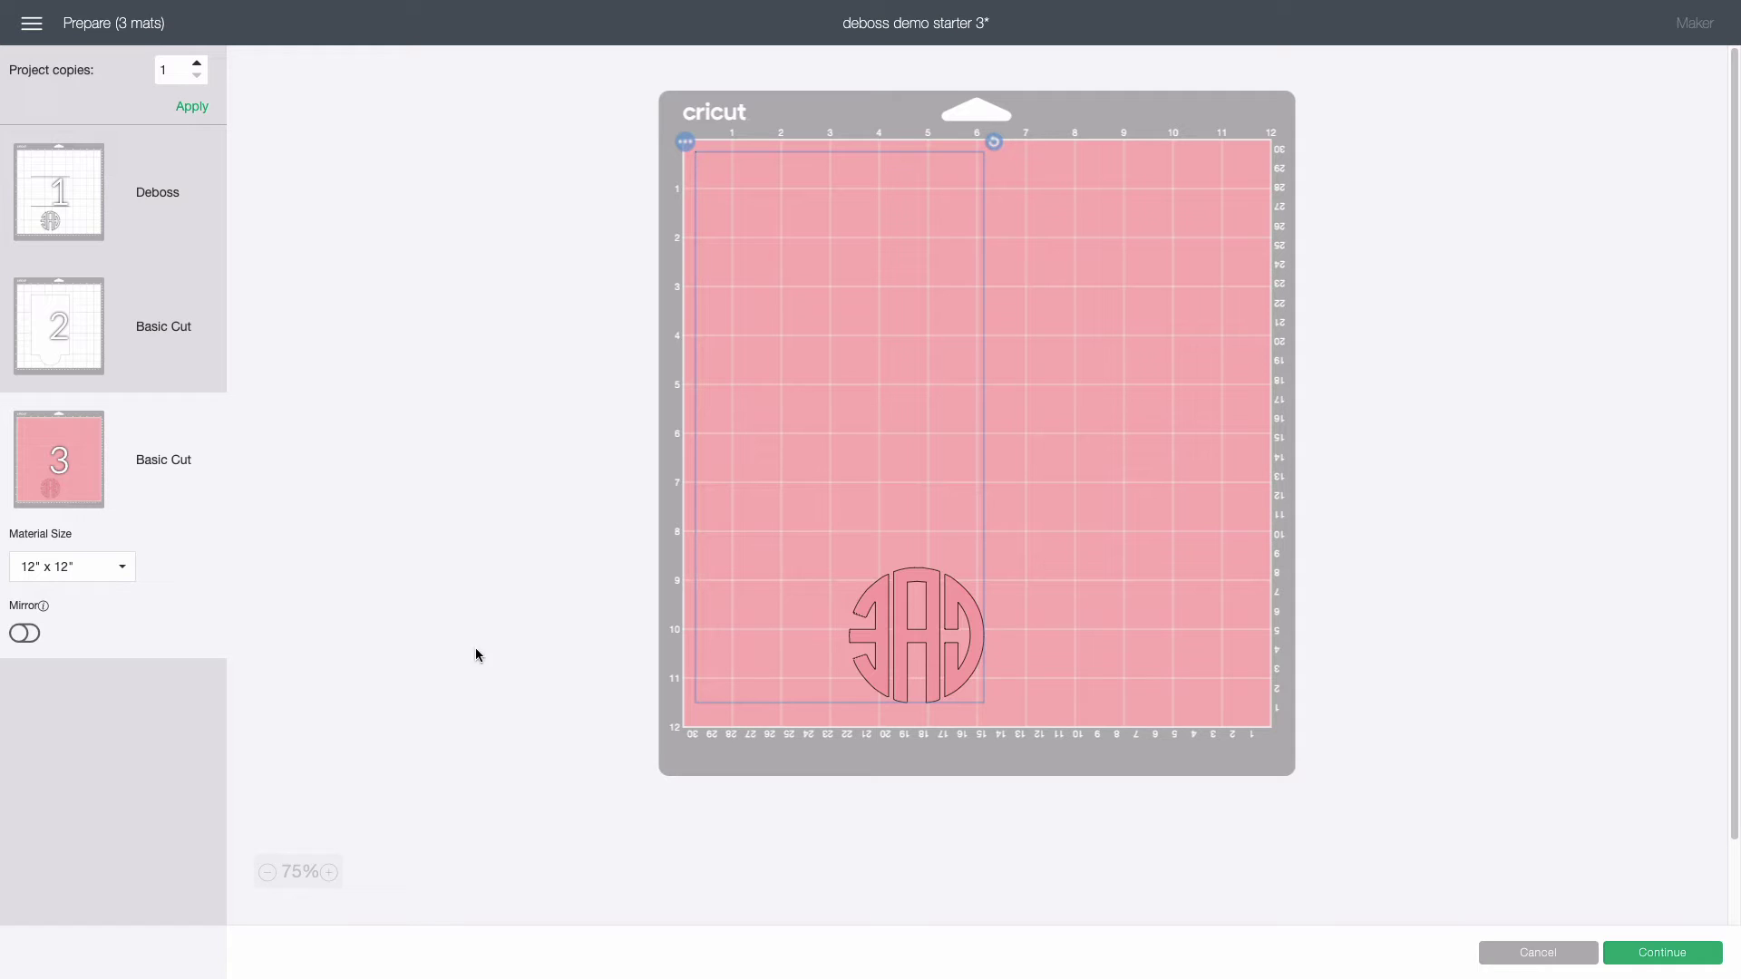
left_click(1635, 952)
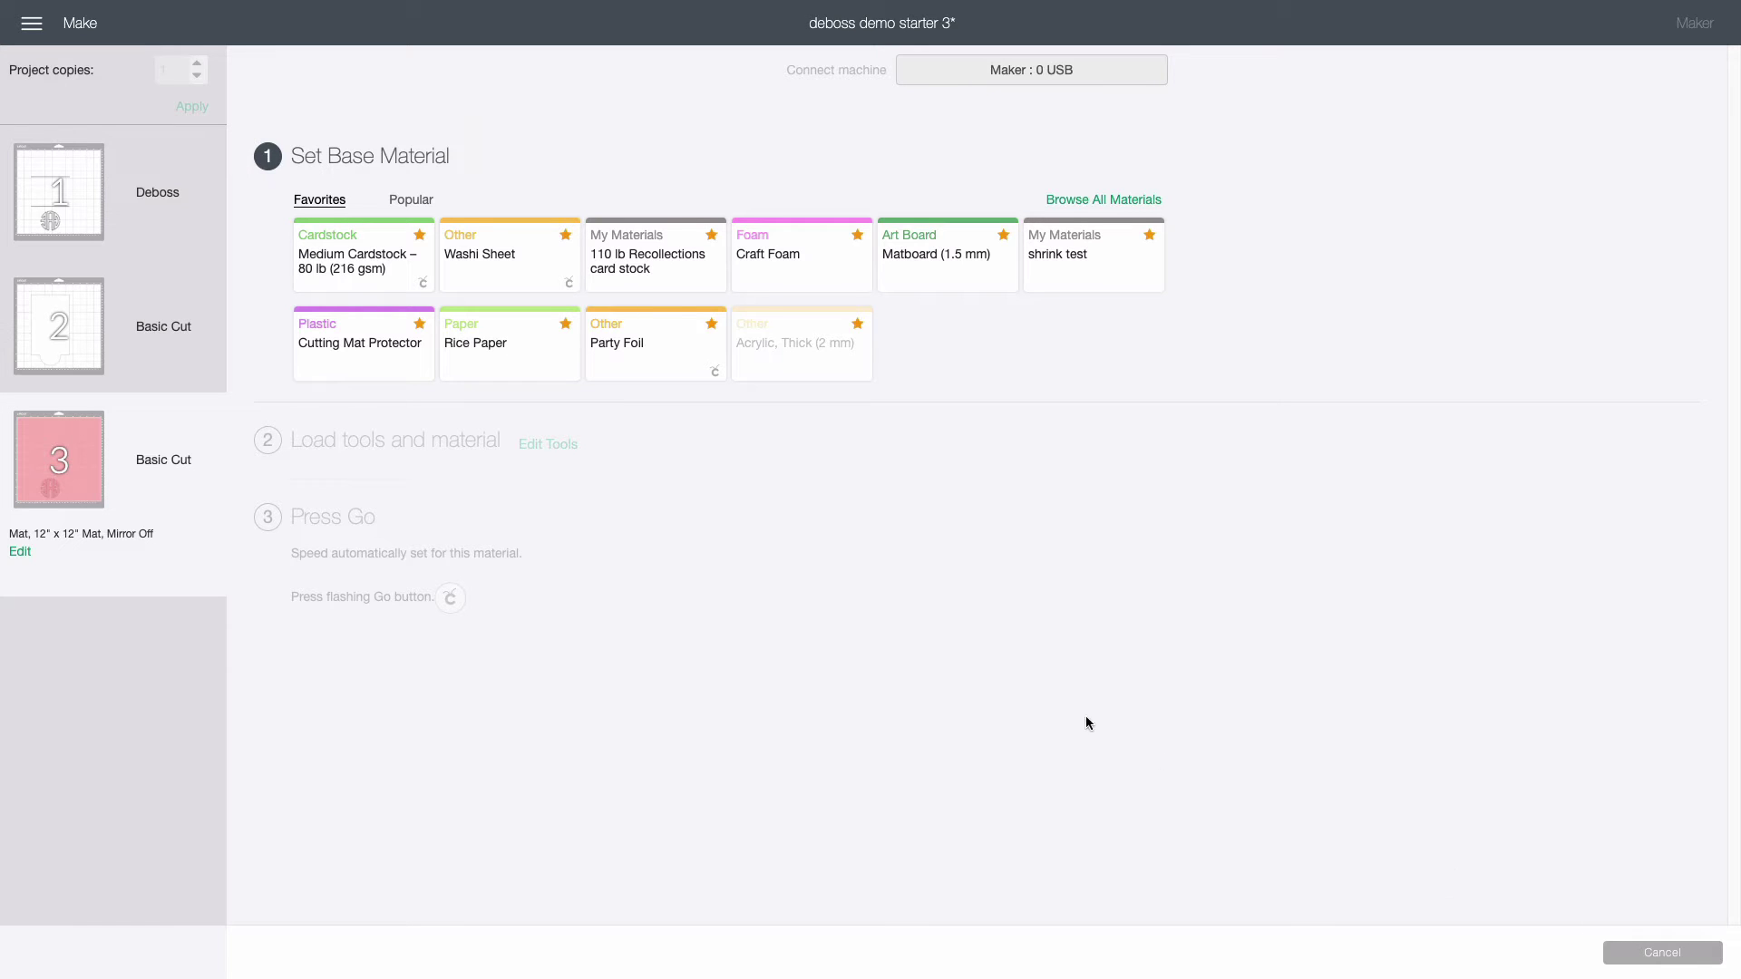
Choose 110 lb Recollections card stock as mat 3's material.
left_click(641, 268)
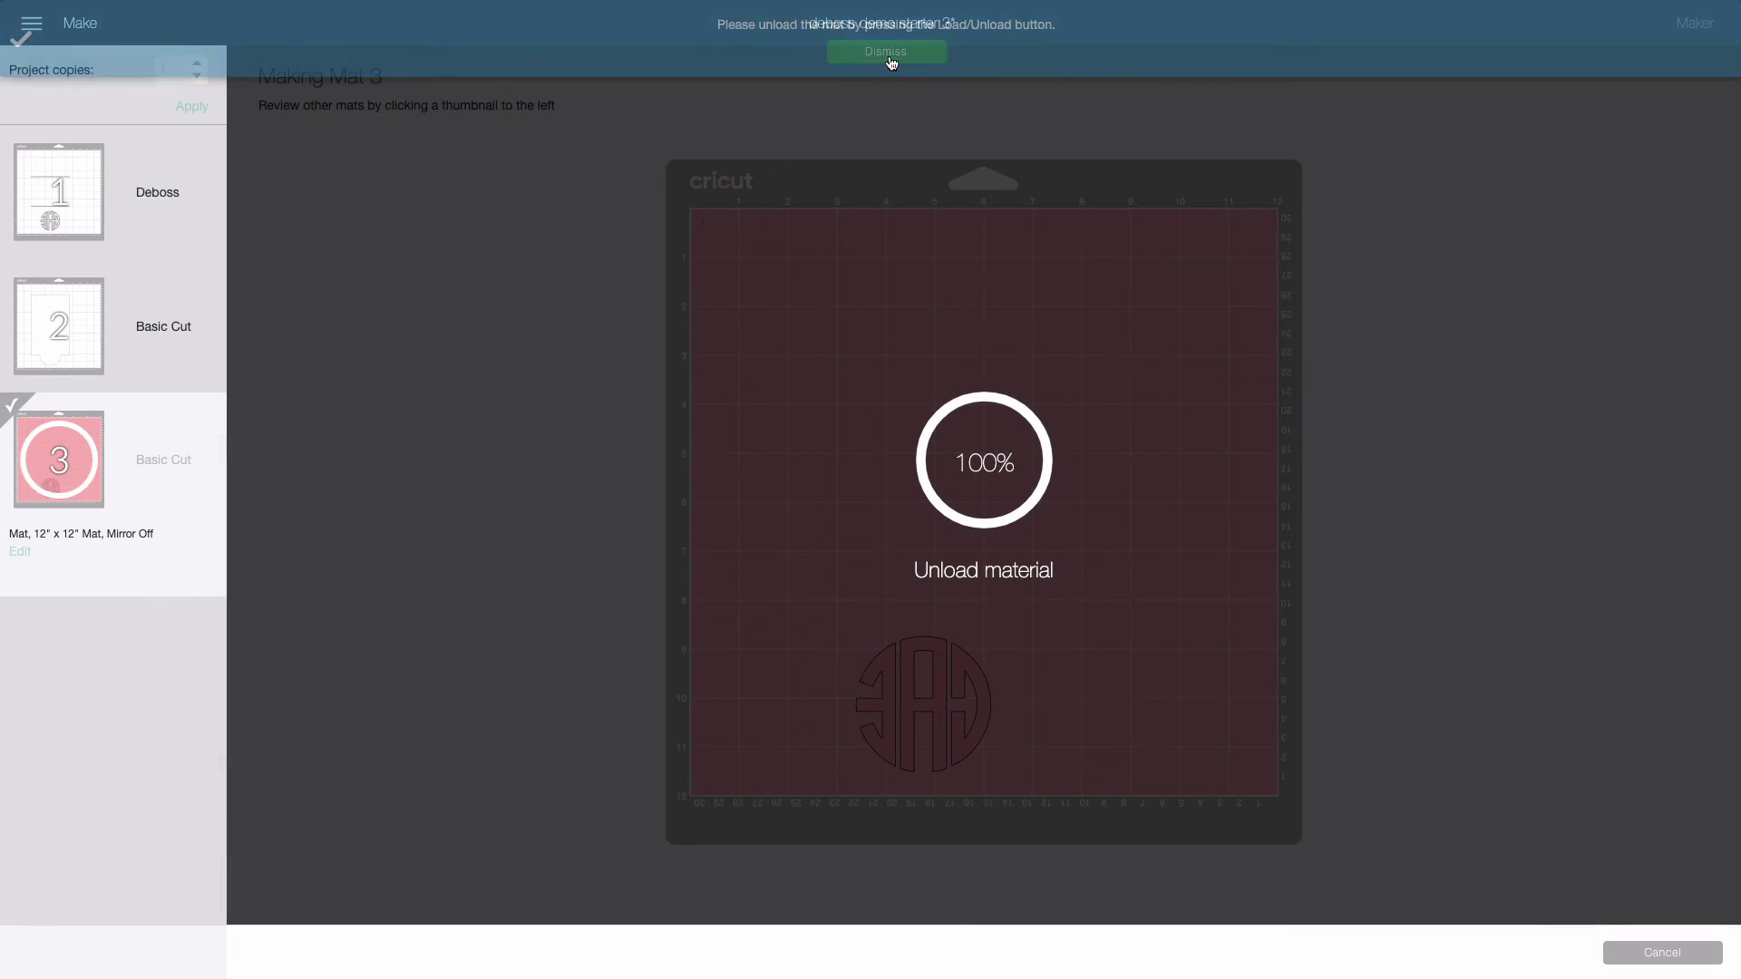
Dismiss the unload notice and end mat 3's finished session, returning to the mats.
left_click(886, 52)
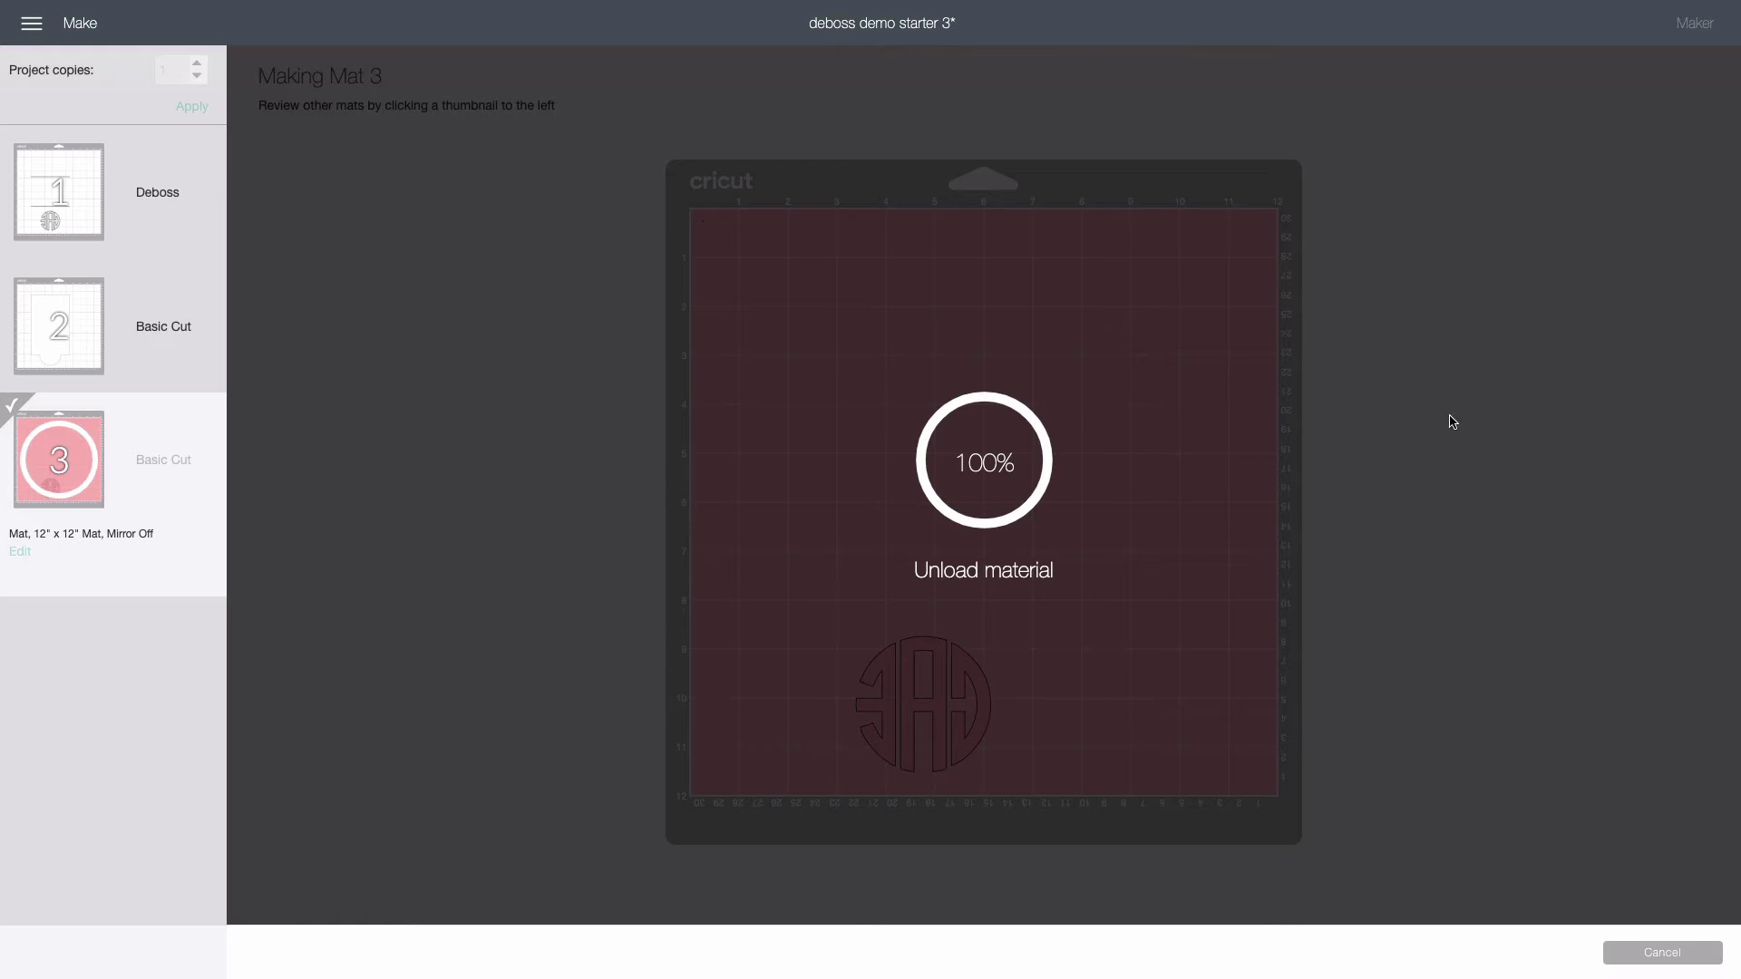
left_click(1640, 956)
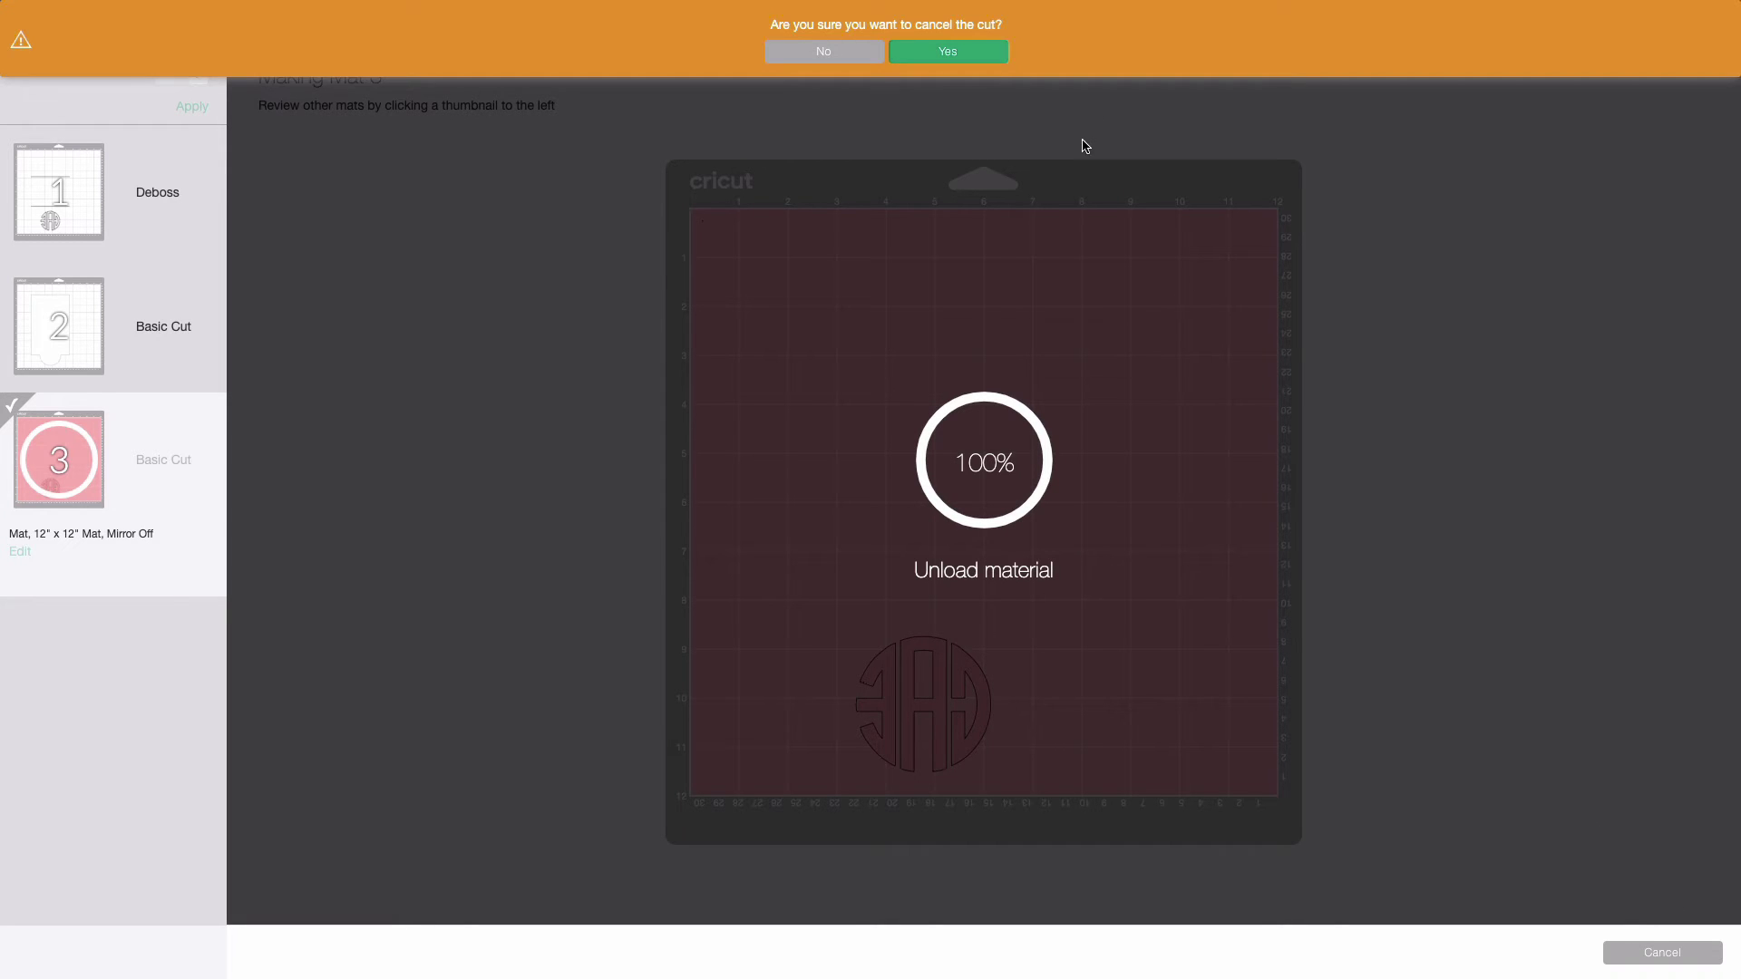
left_click(947, 52)
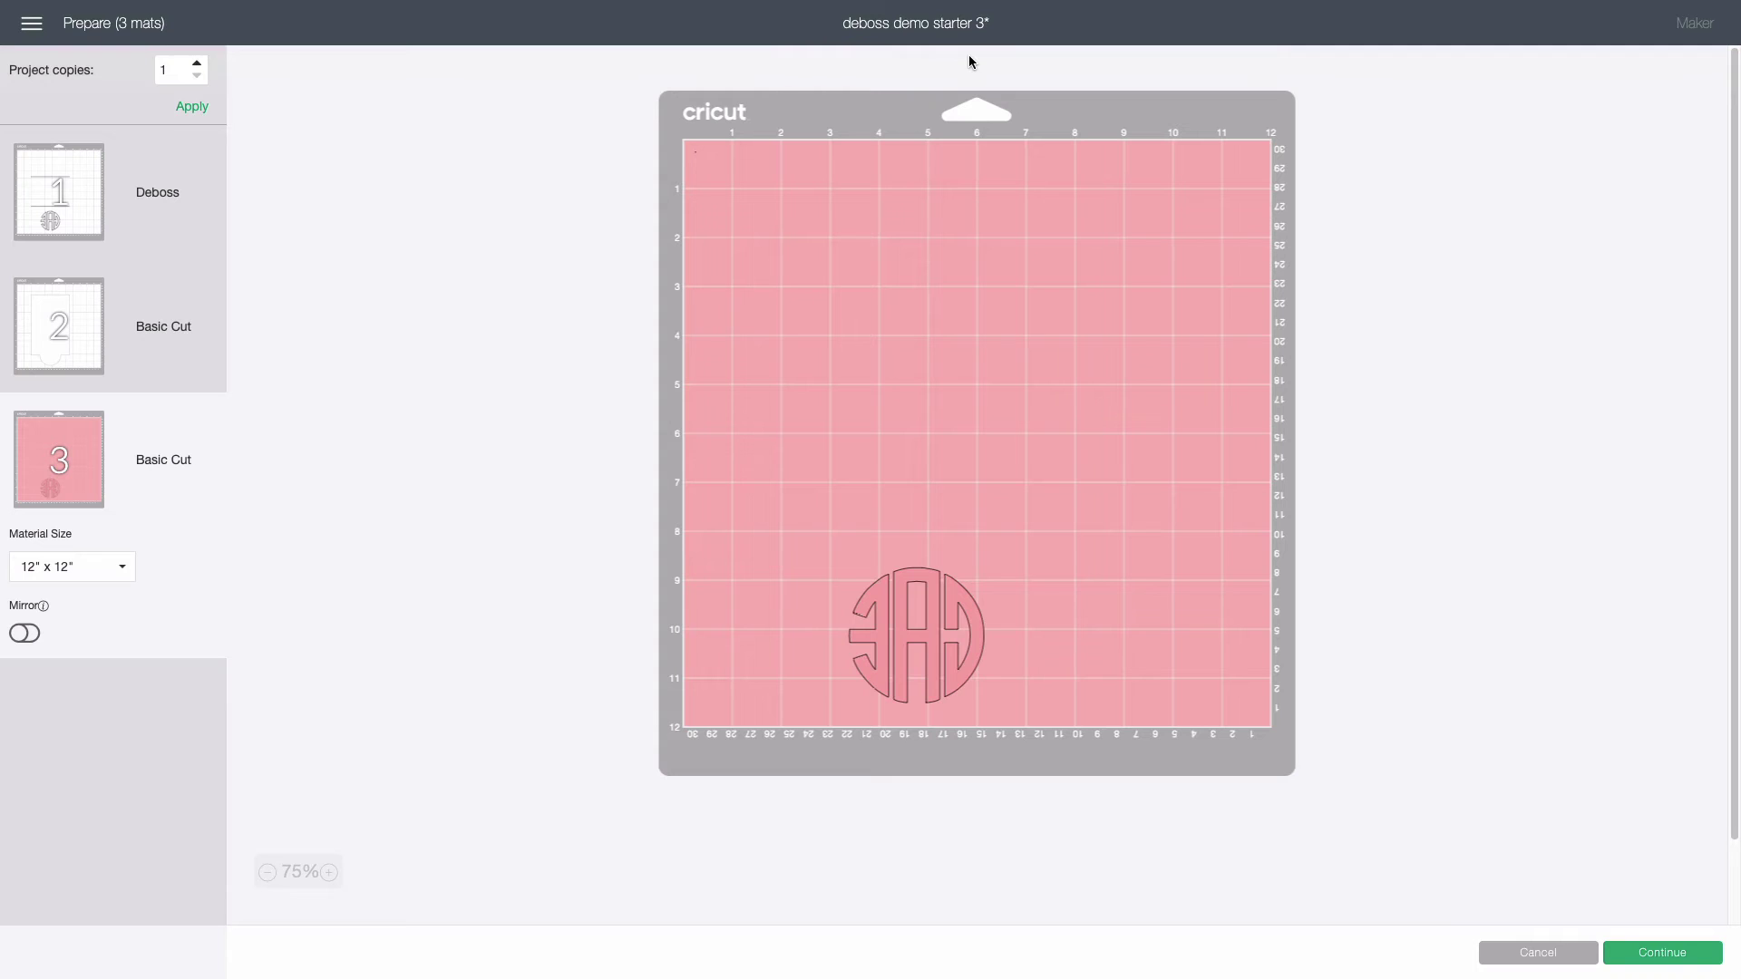
Pick Deboss mat 1 and set its material to Matboard (1.5 mm).
left_click(172, 190)
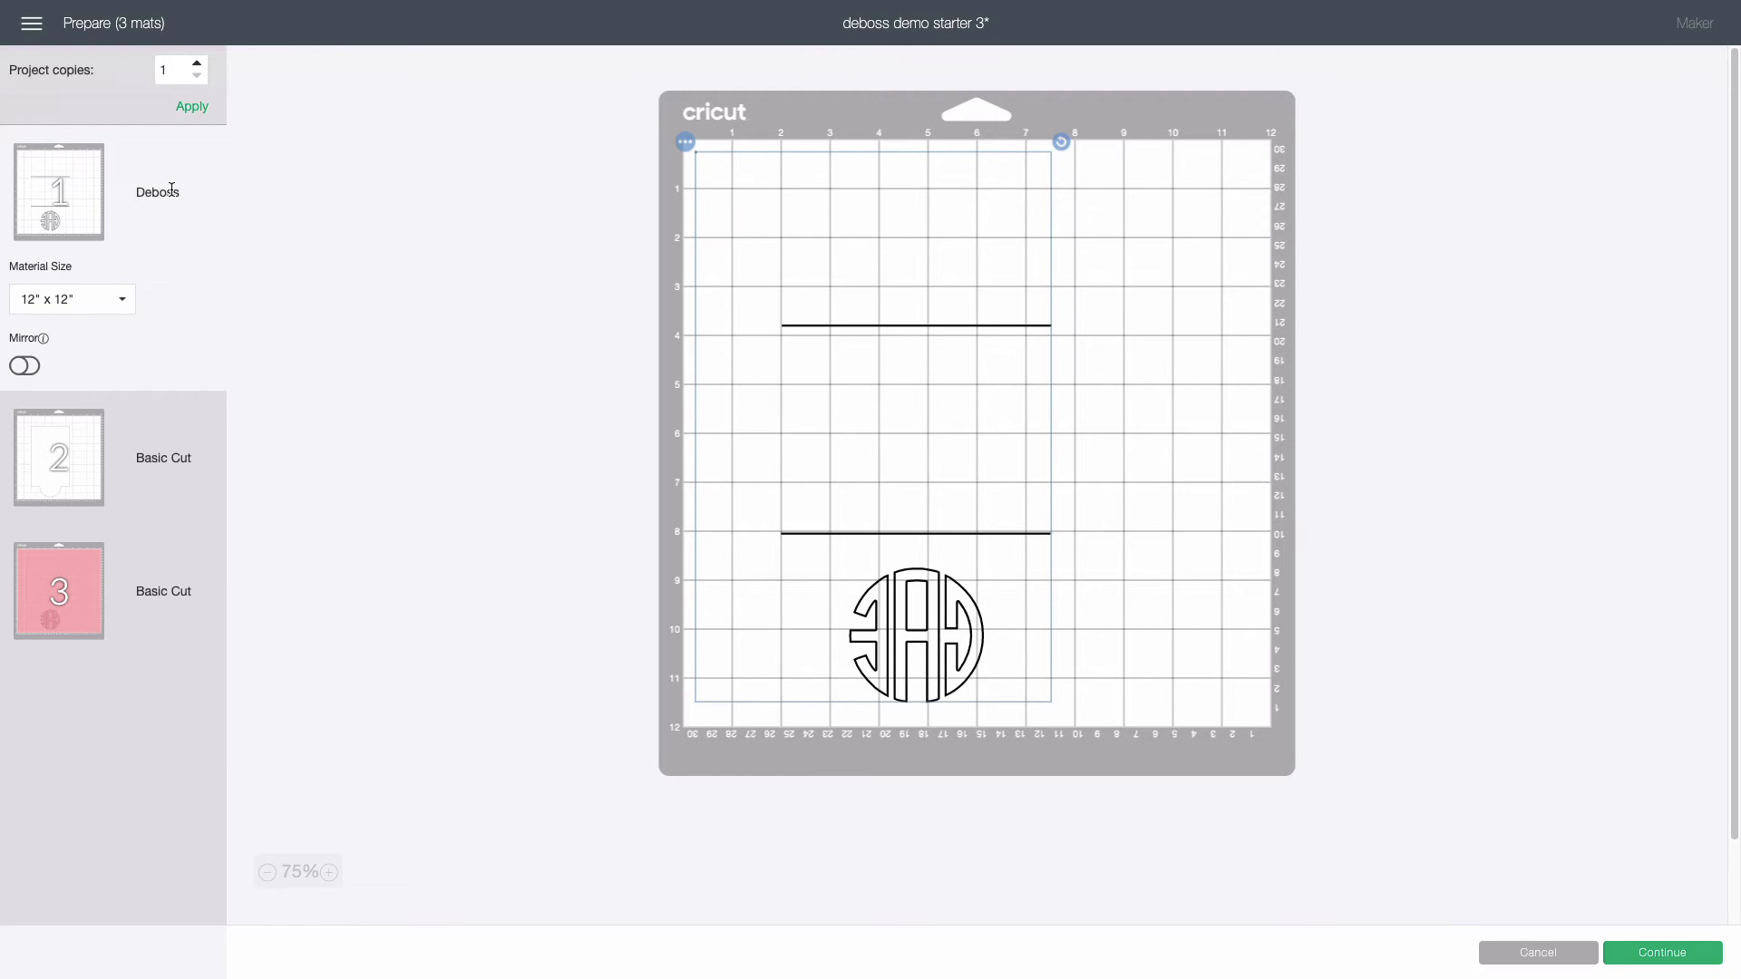
left_click(1665, 954)
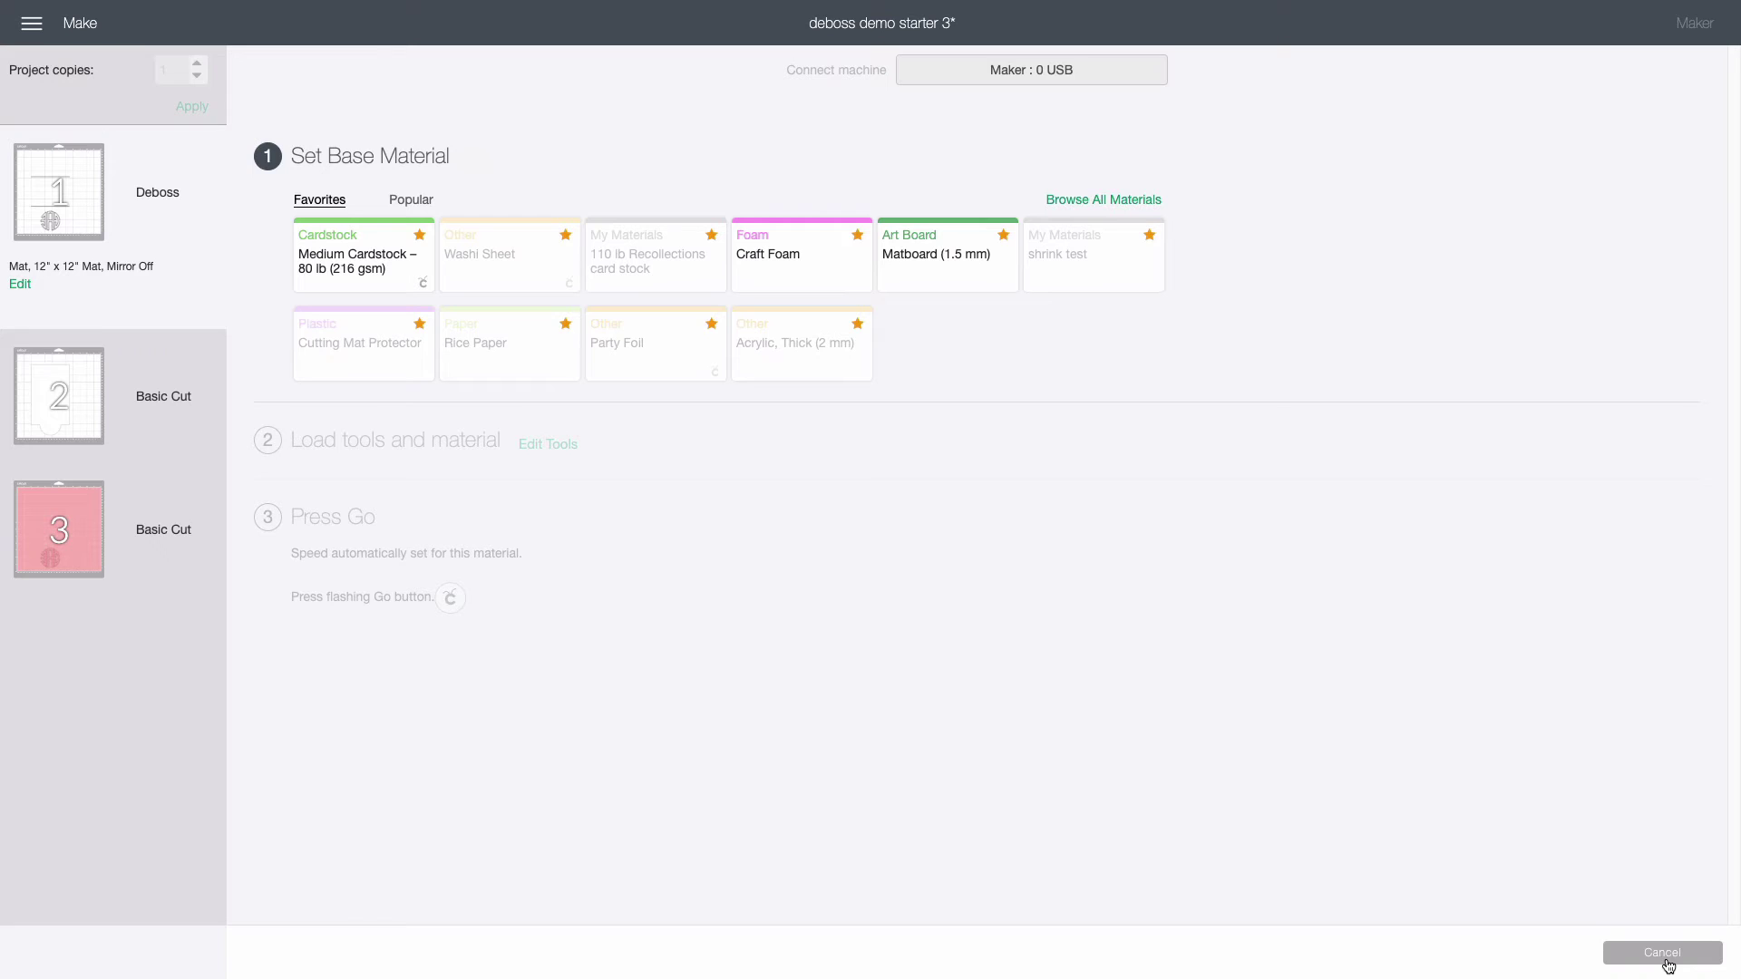
left_click(979, 290)
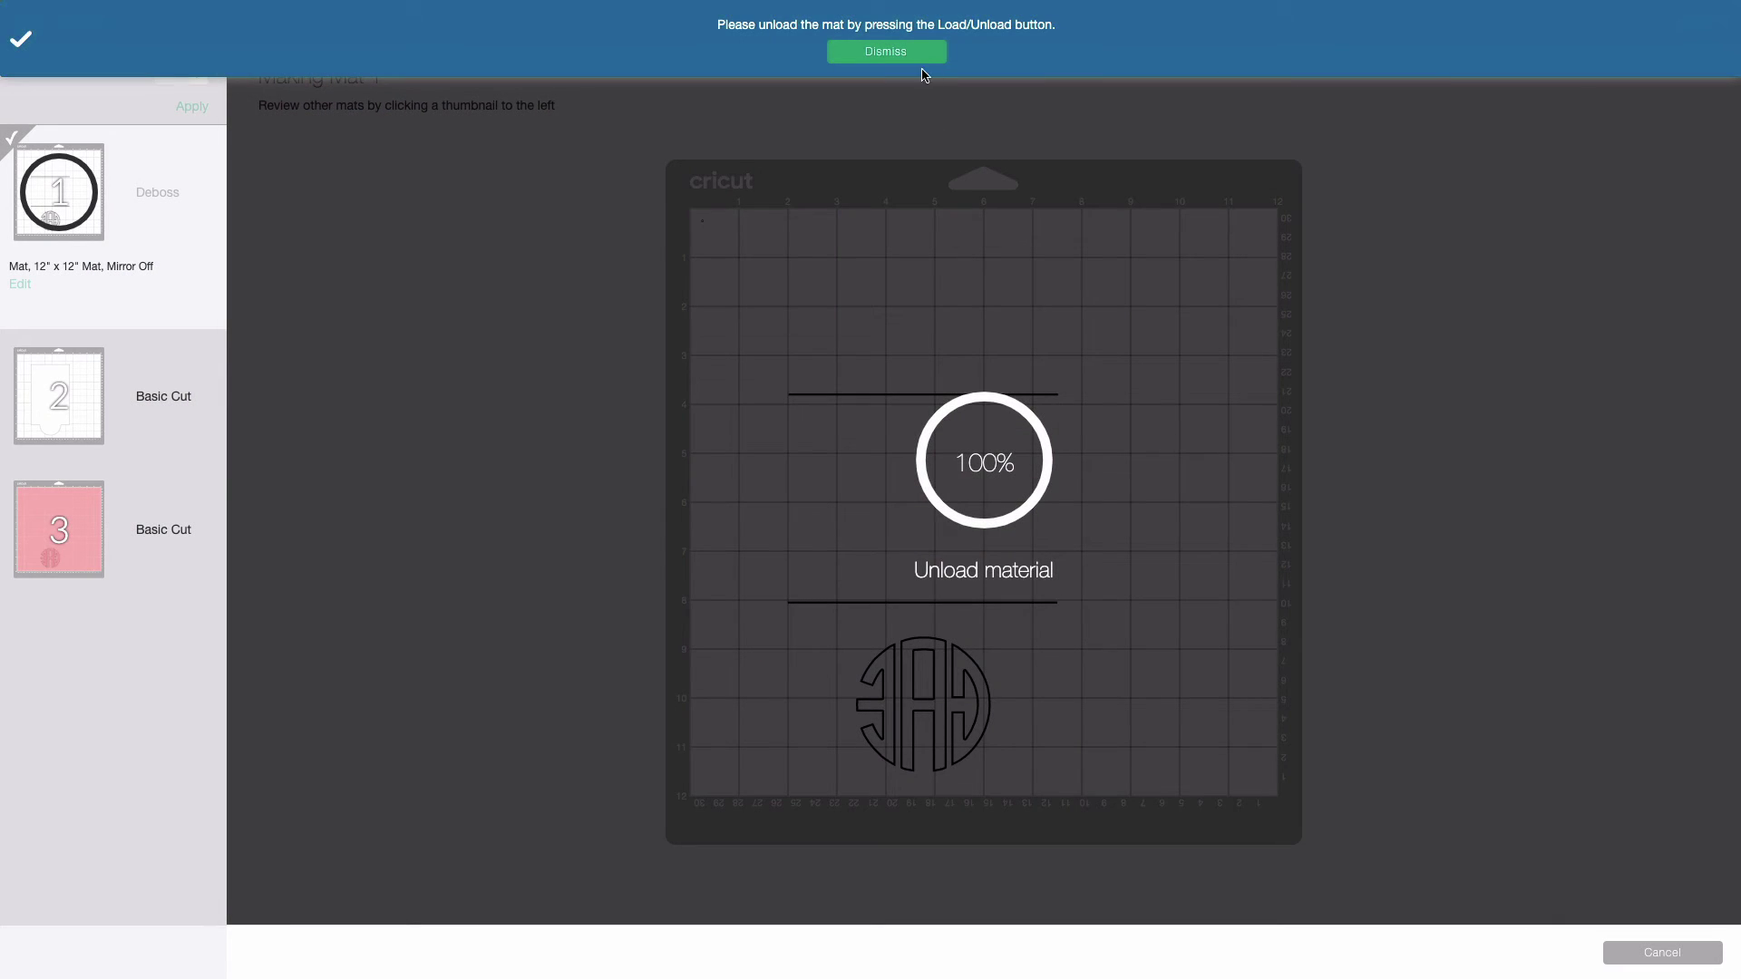
Close mat 1's finished deboss session and select mat 2's card-shape cut.
left_click(922, 53)
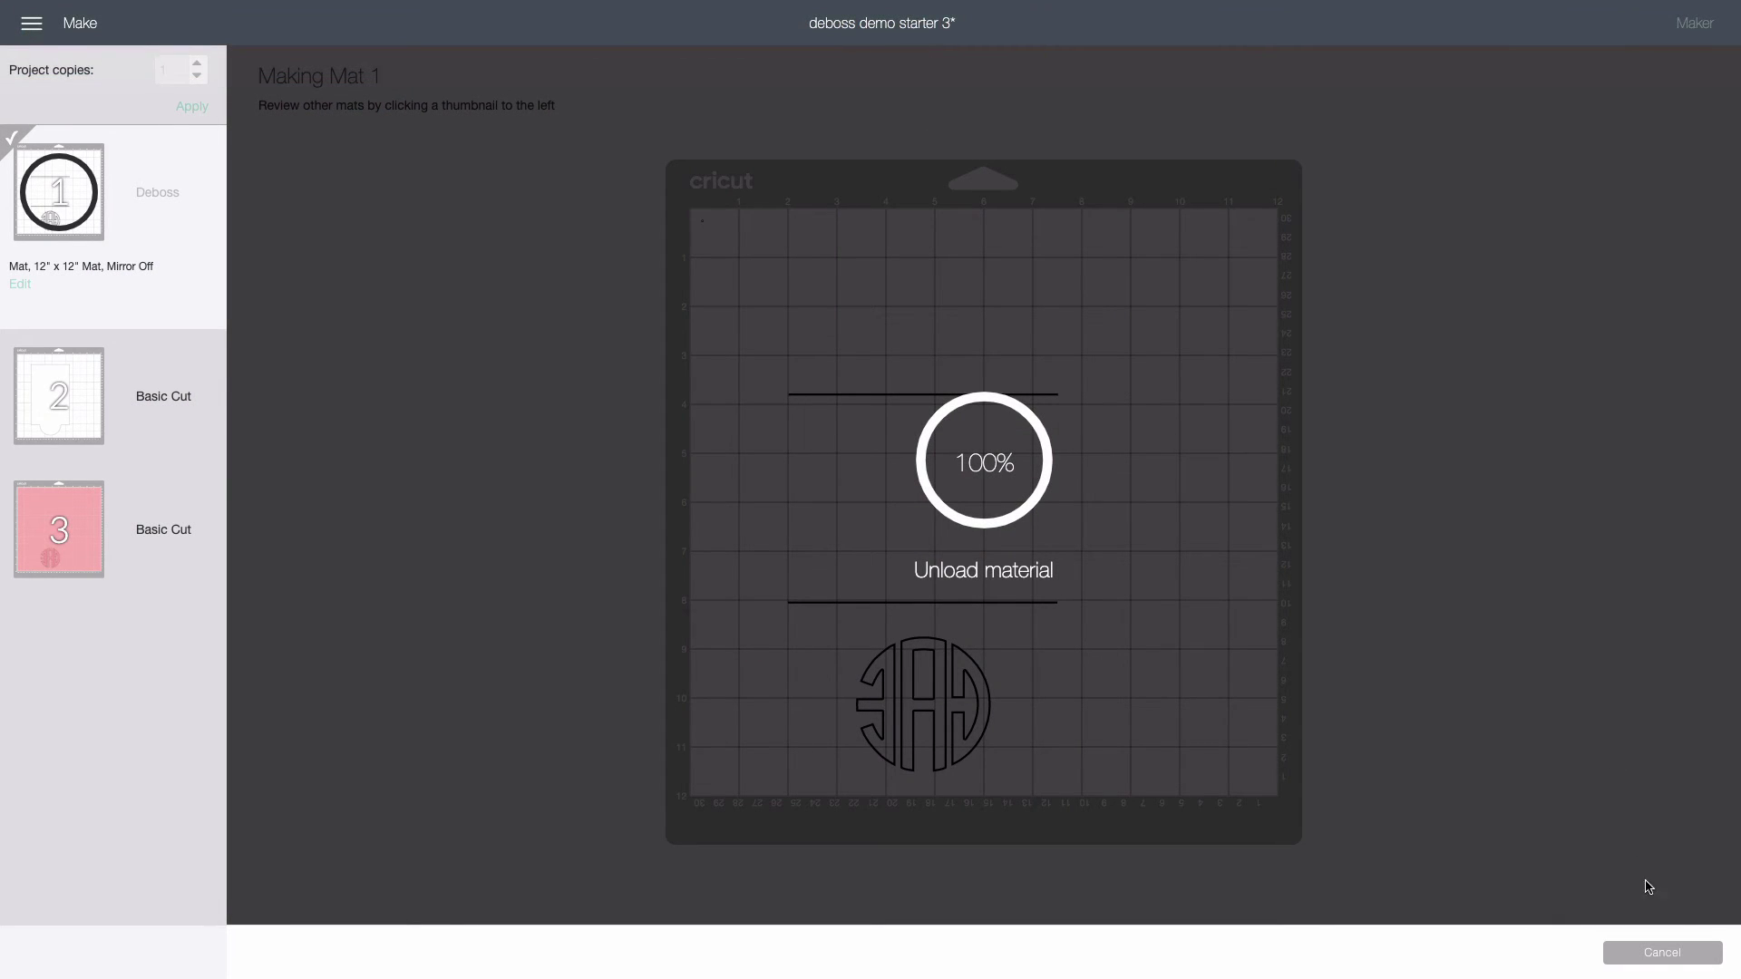
left_click(1658, 956)
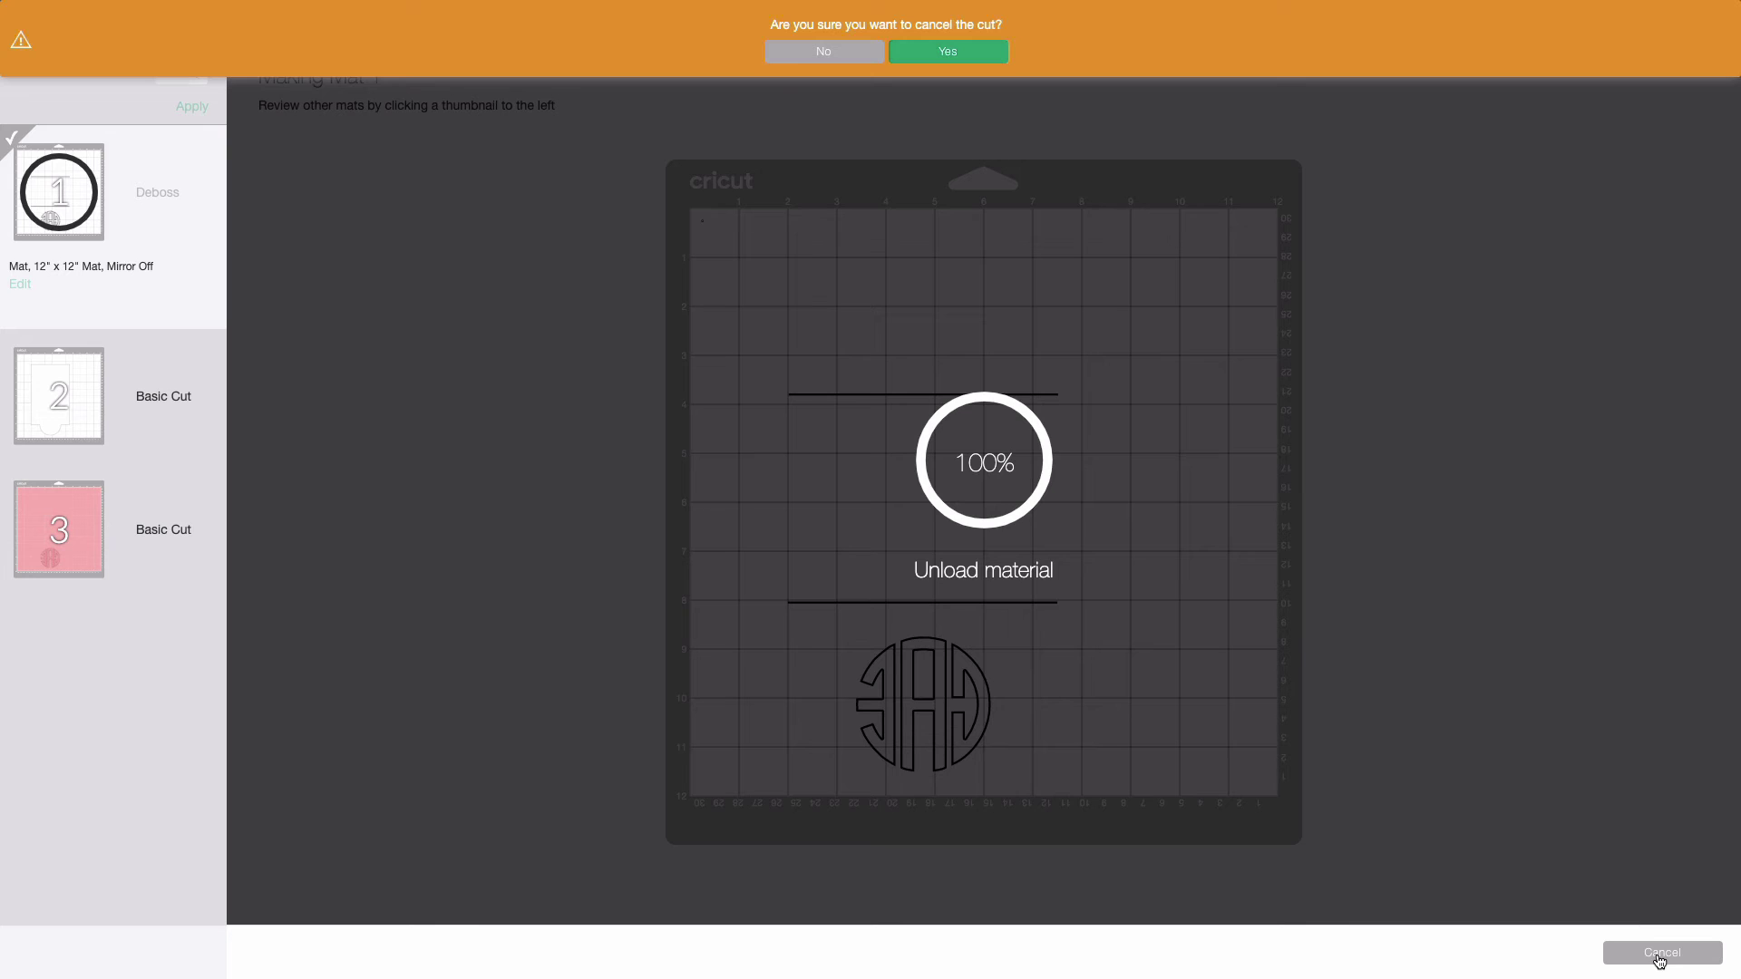
left_click(946, 54)
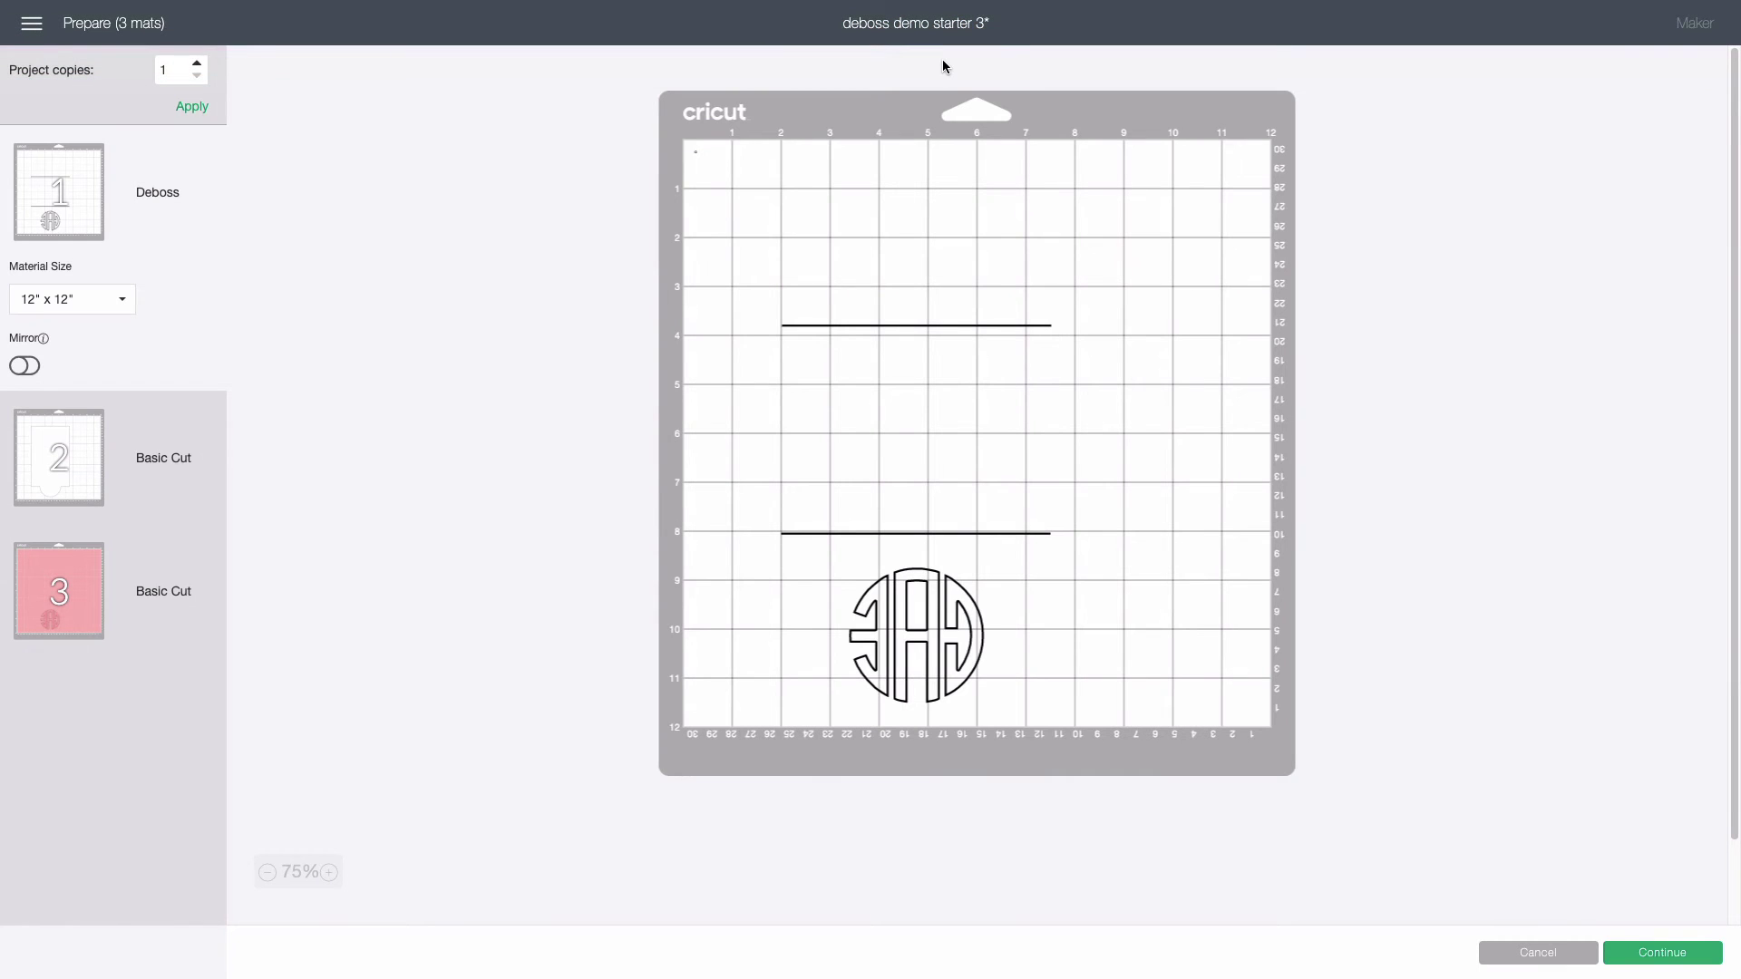
left_click(48, 489)
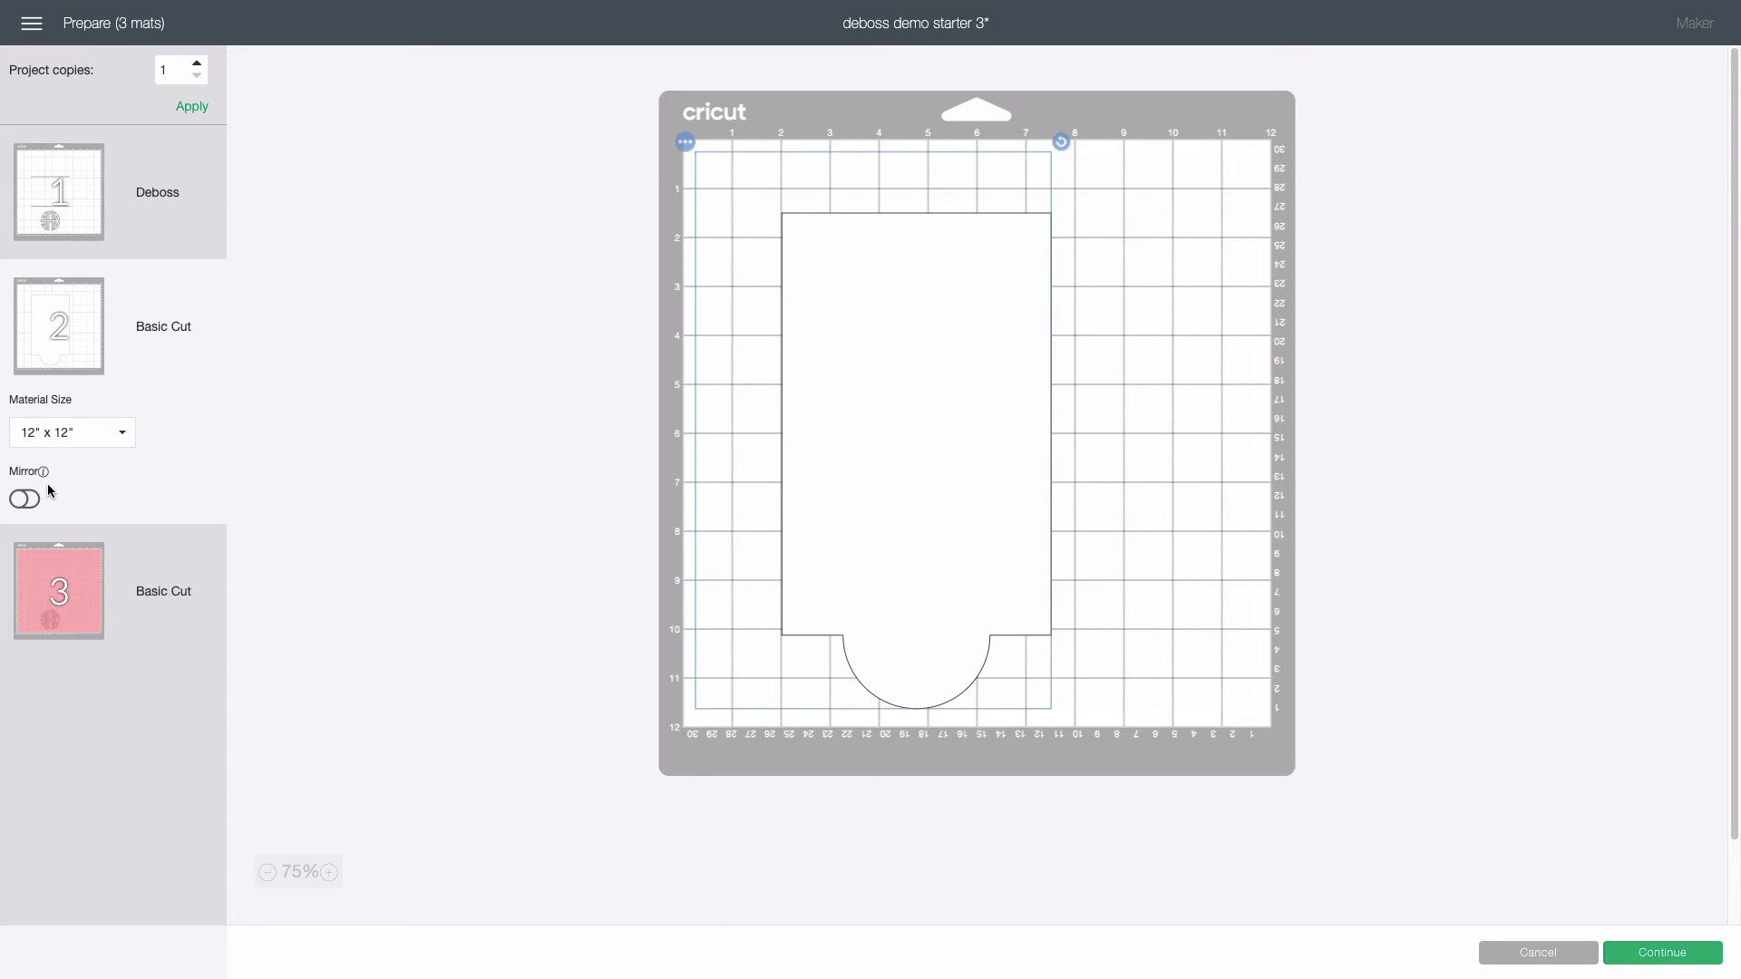
Continue to mat 2 and set its material to Heavy Cardstock – 100 lb (270 gsm).
left_click(1633, 961)
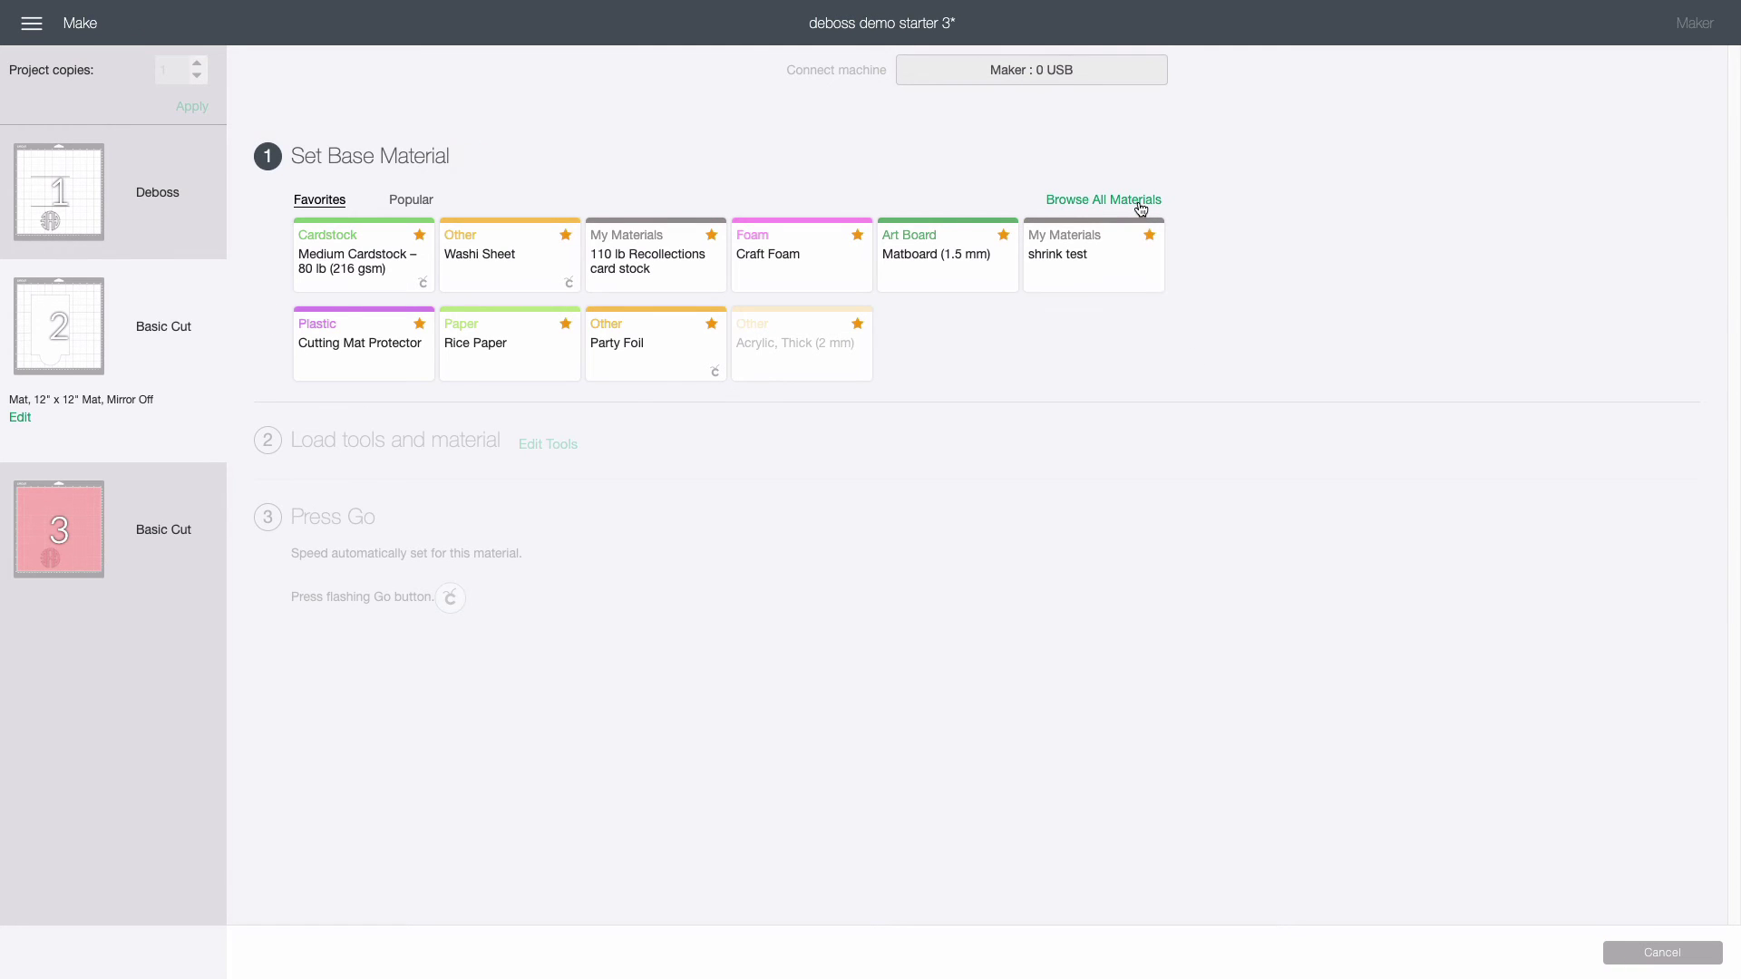
left_click(1140, 202)
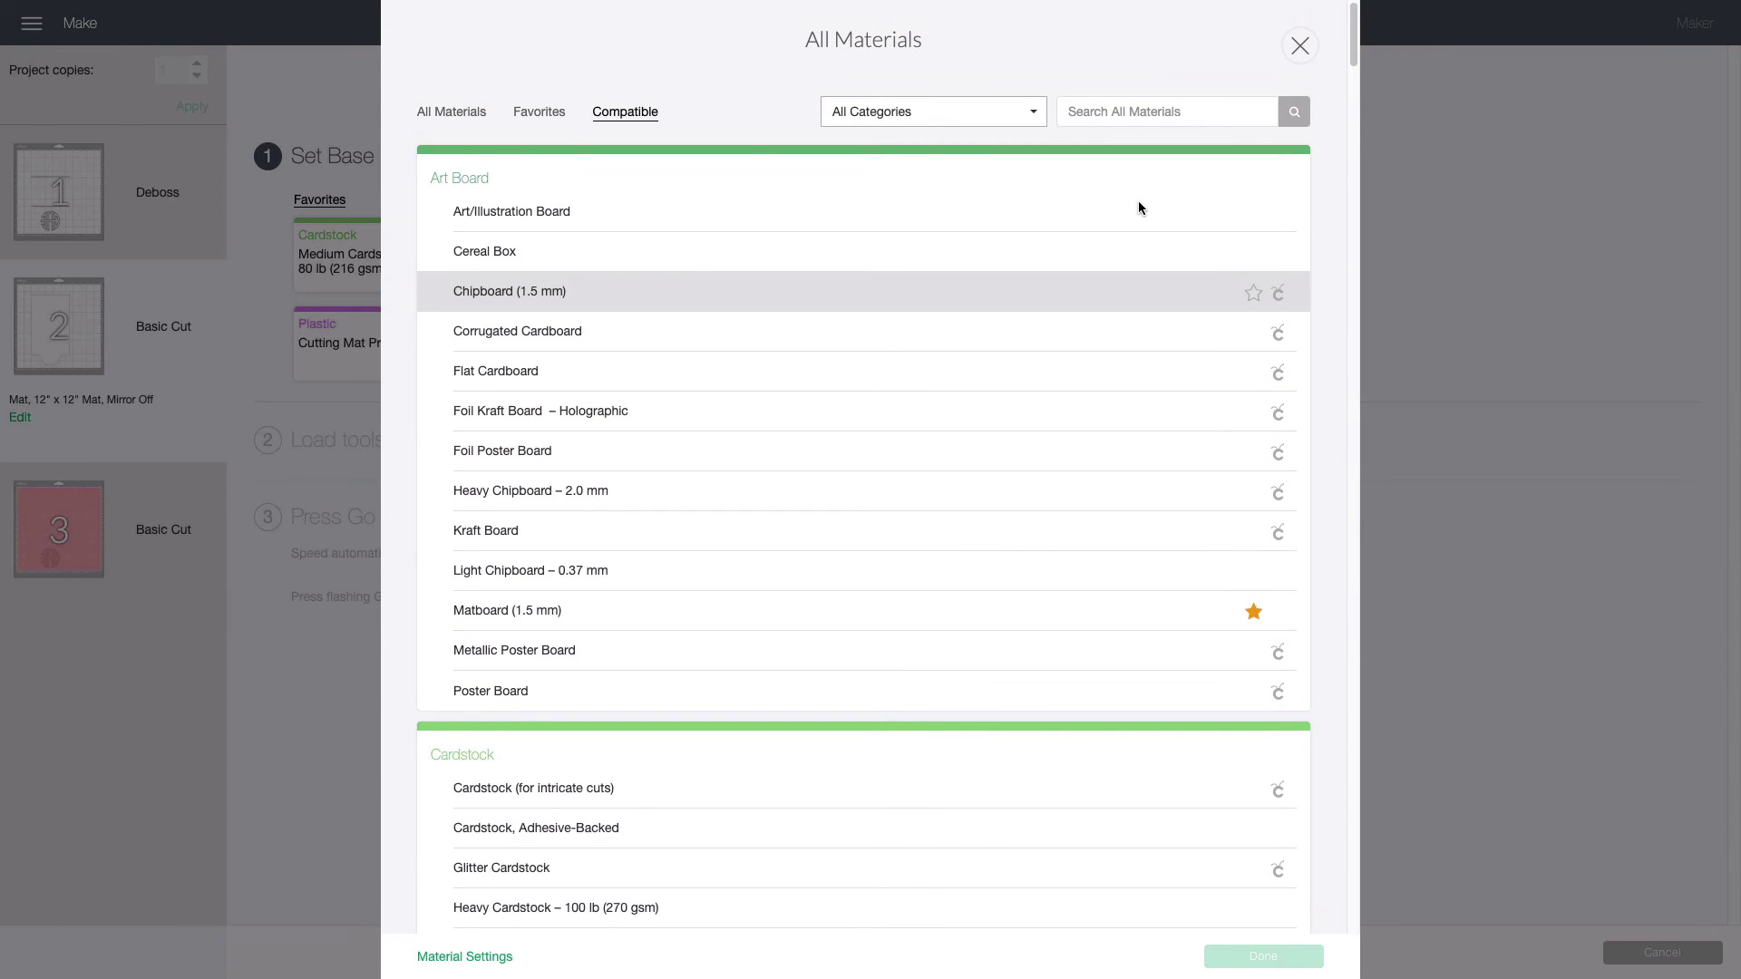
left_click(867, 896)
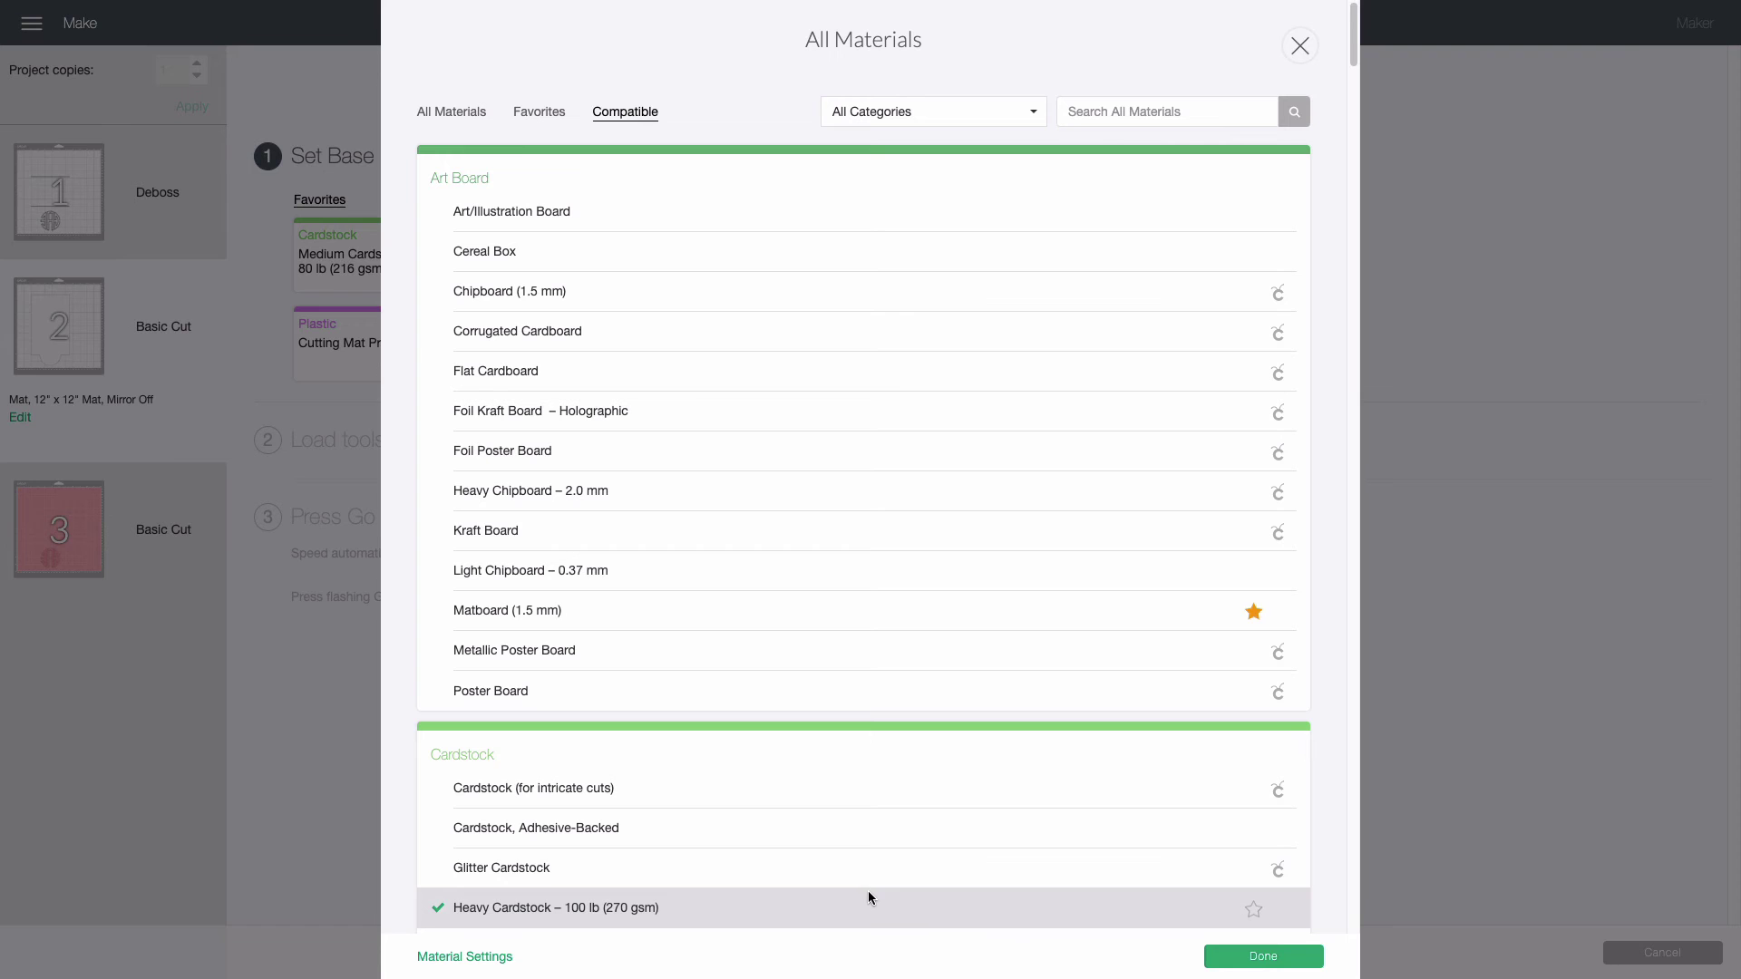
left_click(1224, 959)
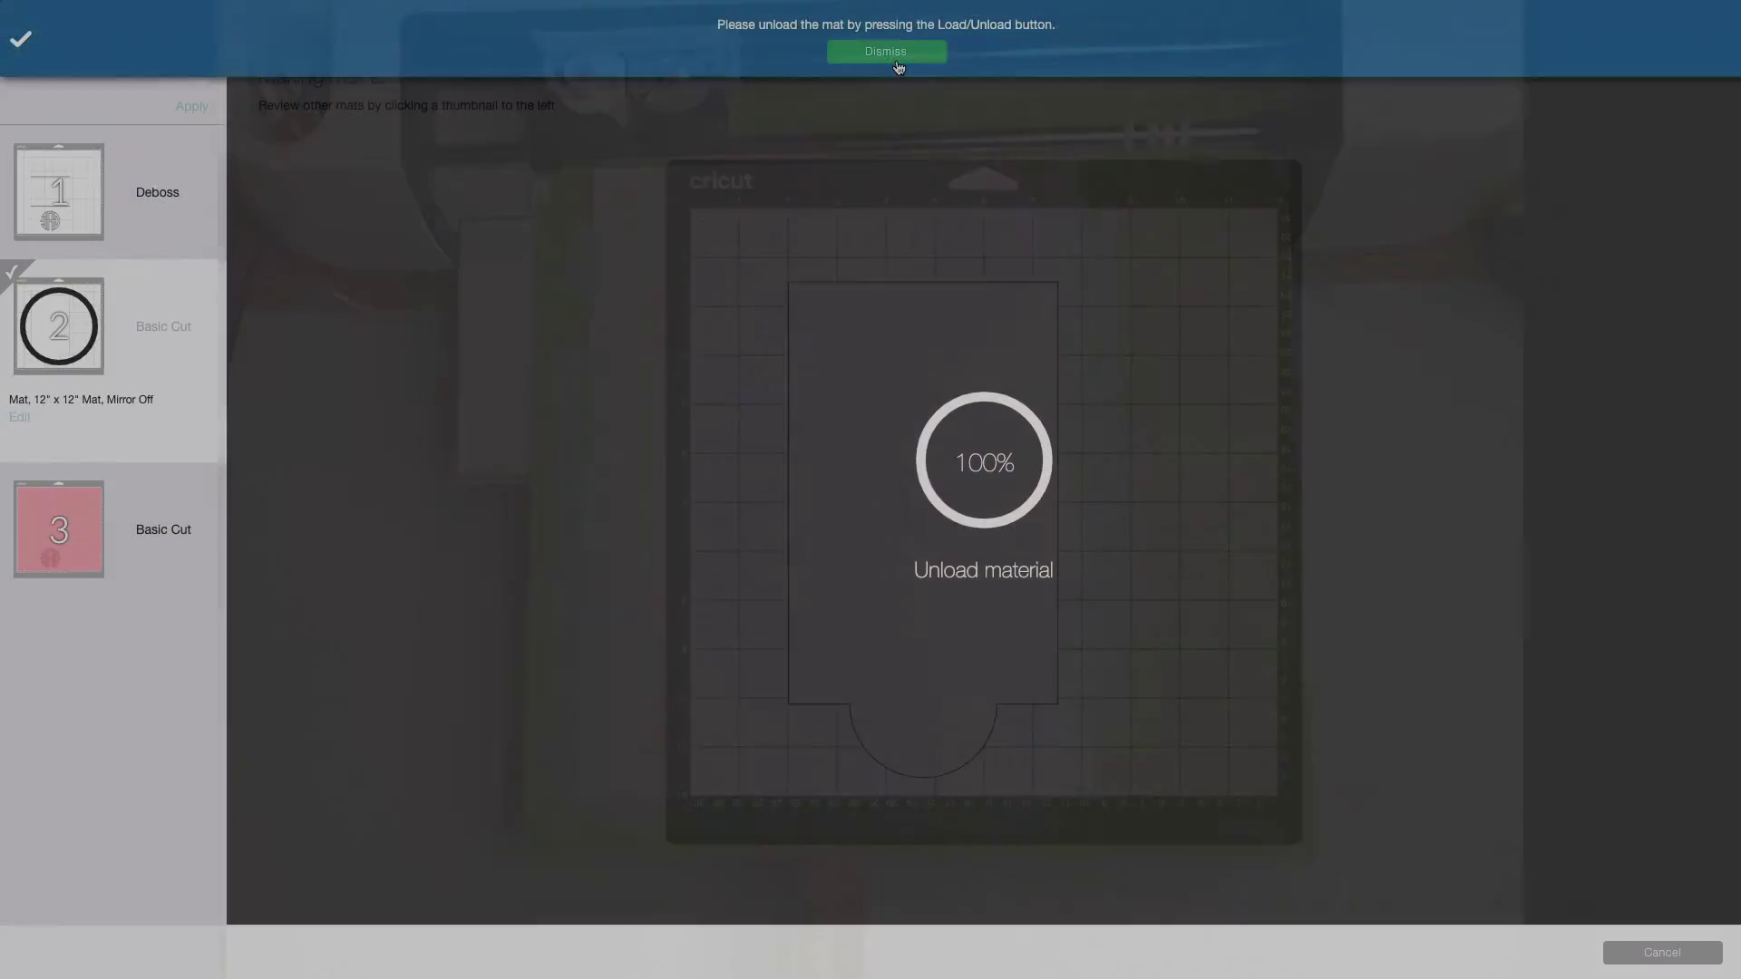
Dismiss the unload notice and cancel mat 2's finished making run.
left_click(895, 60)
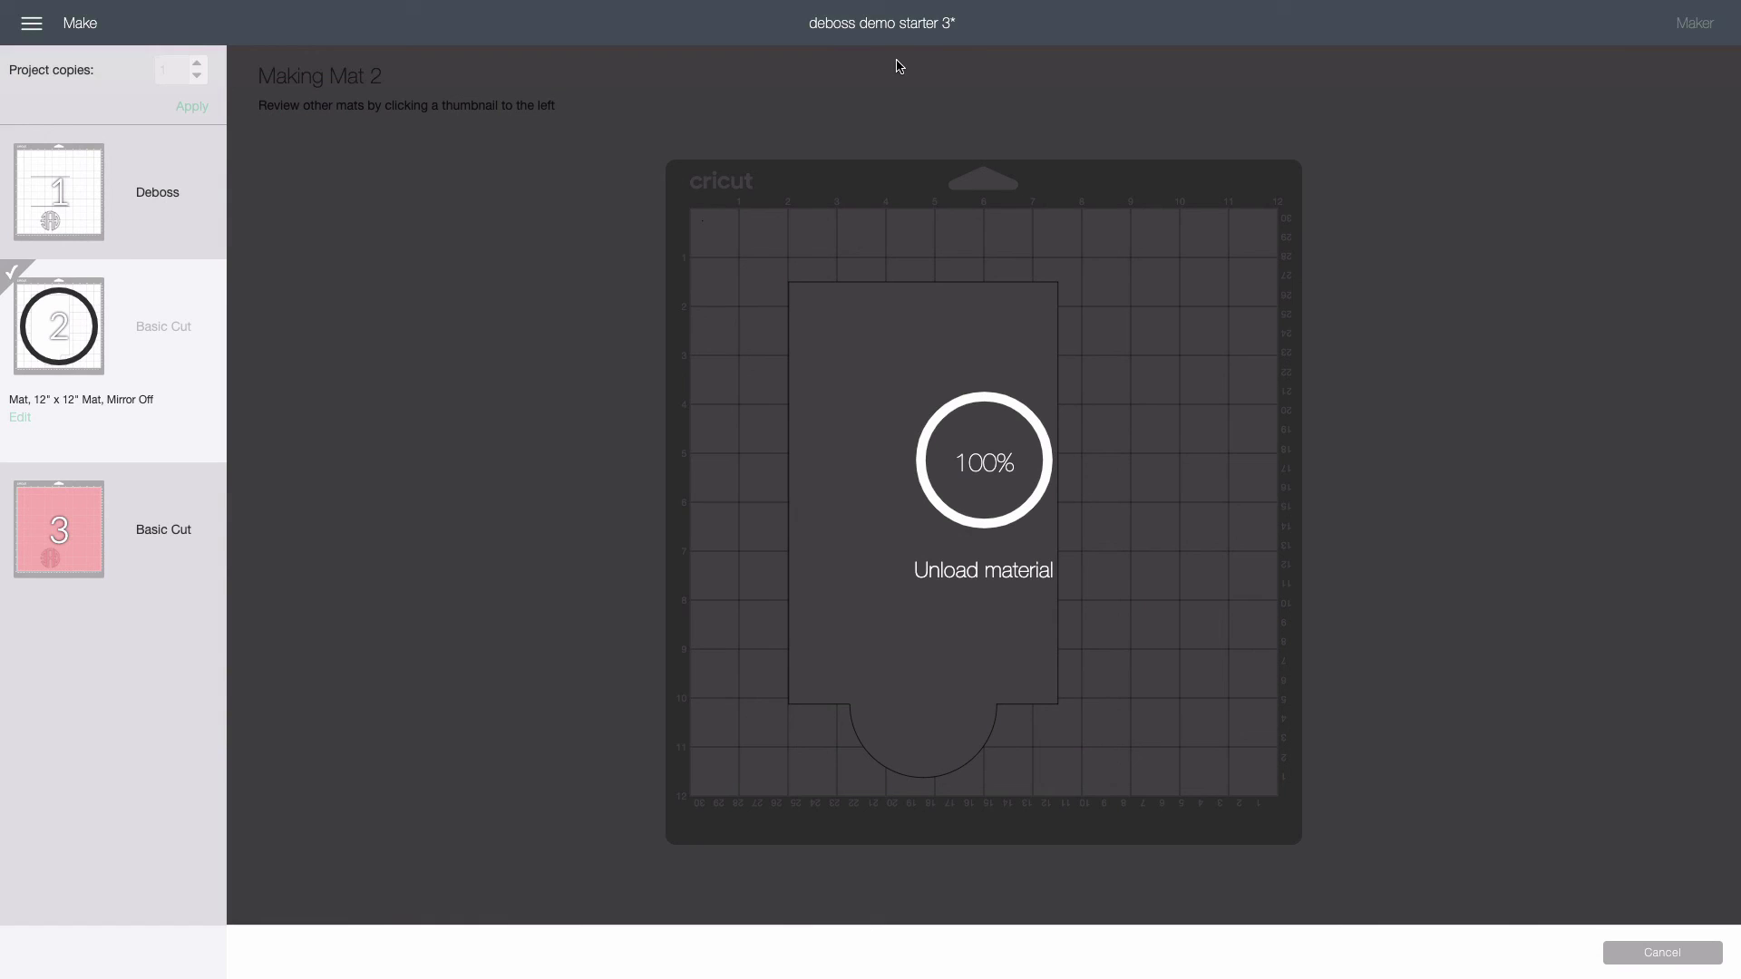
left_click(1632, 953)
left_click(970, 53)
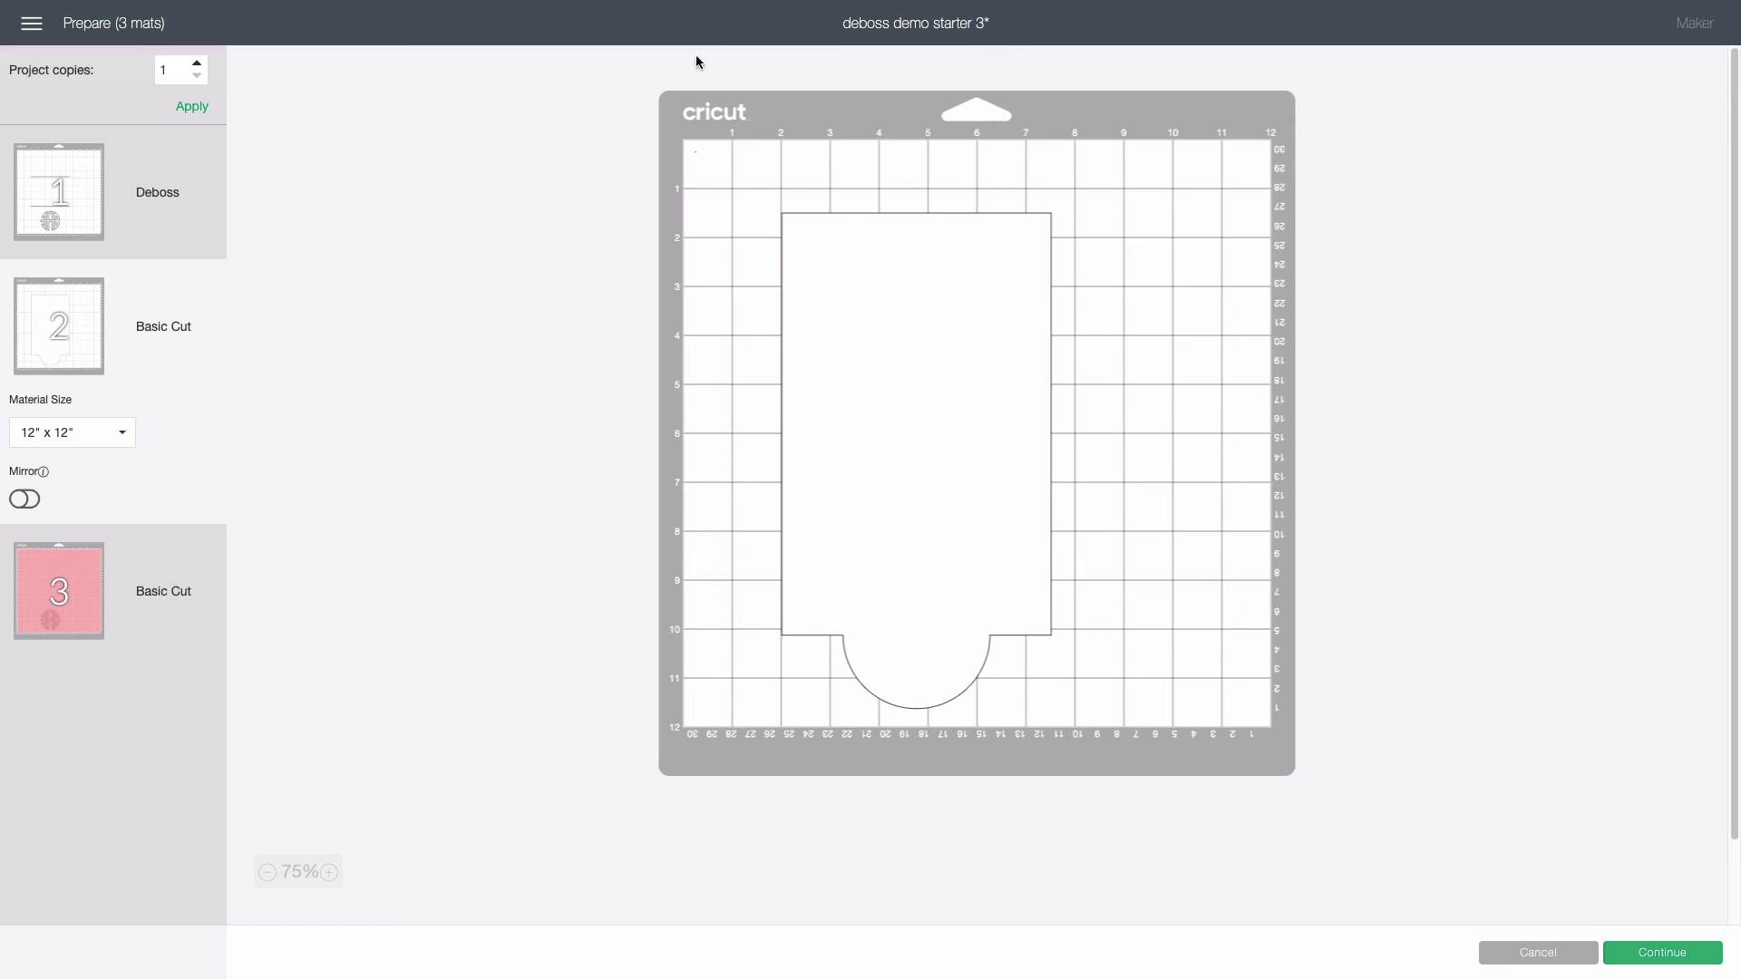
Preview mat 1's Deboss layout with two score lines and the CAE monogram.
left_click(164, 183)
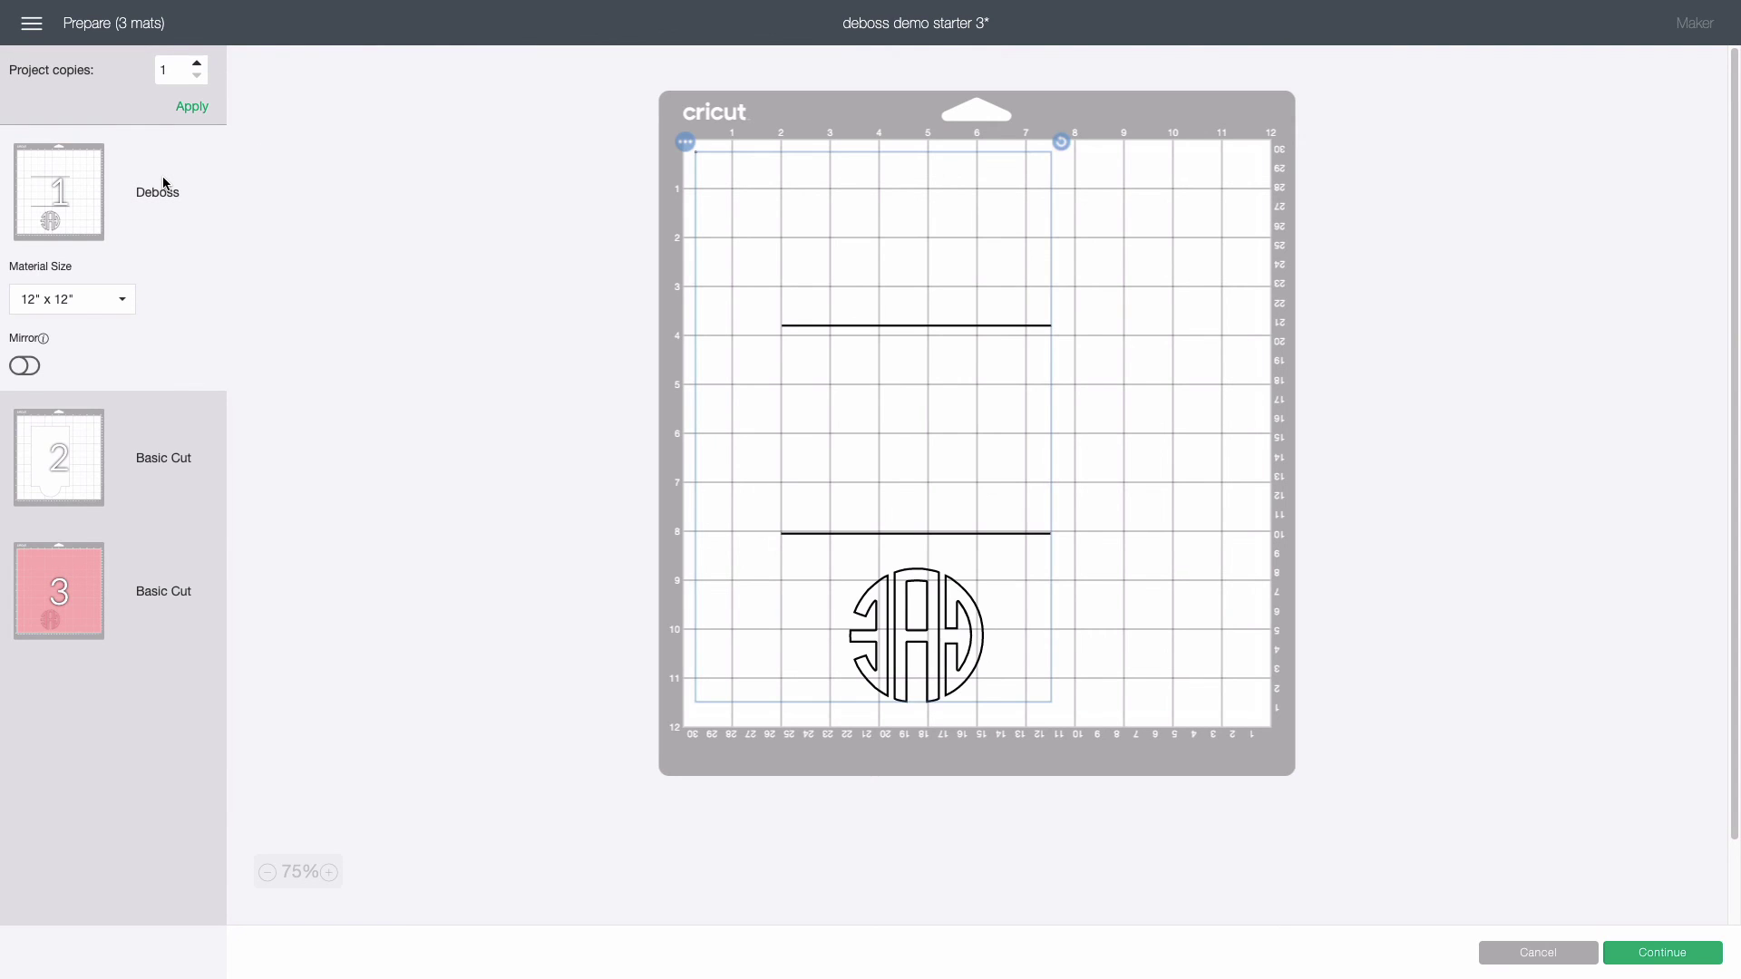